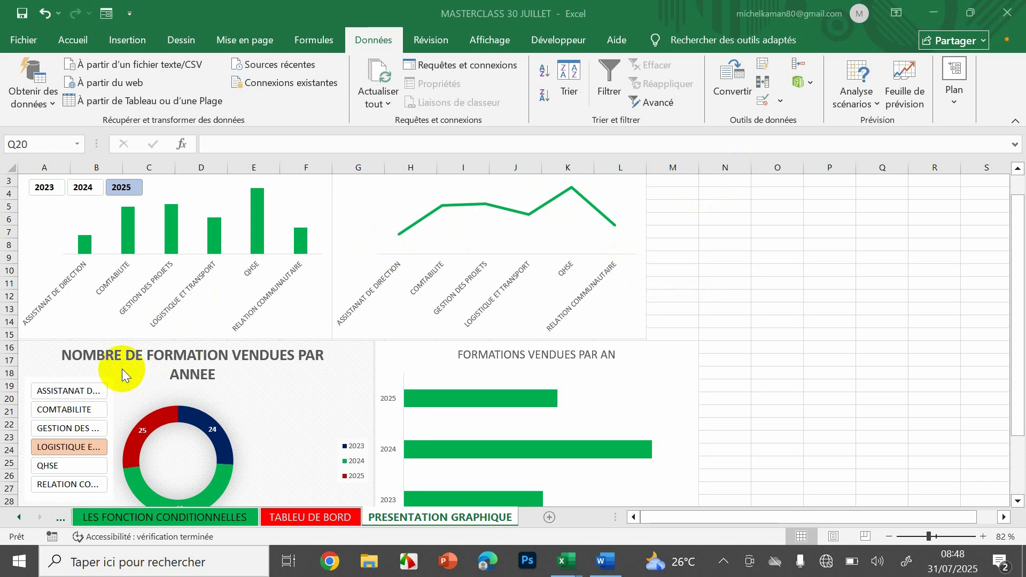
# Step: Look over the finished dashboard charts on the PRESENTATION GRAPHIQUE sheet
pyautogui.click(1020, 342)
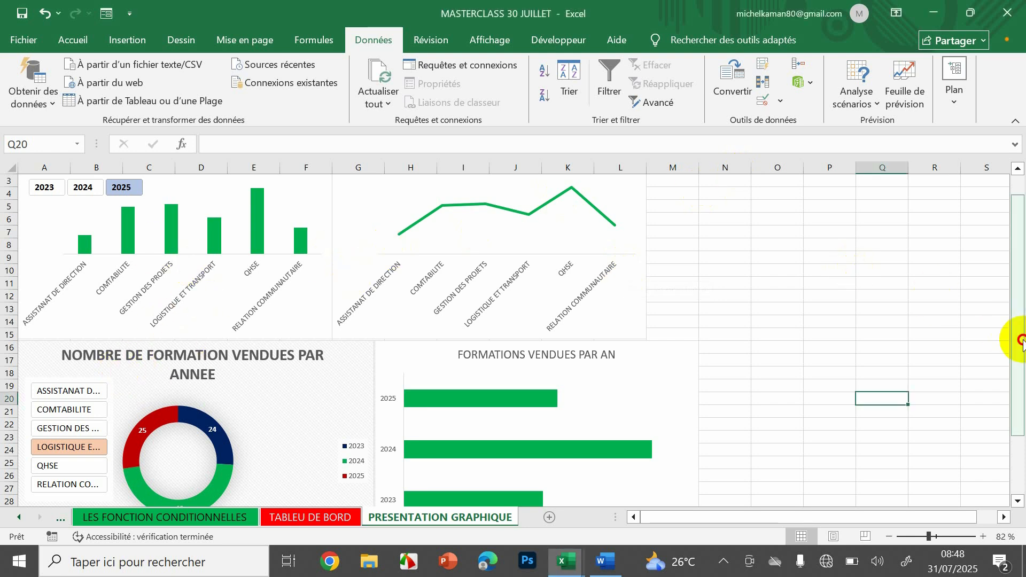
pyautogui.moveTo(1020, 342); pyautogui.dragTo(1004, 214)
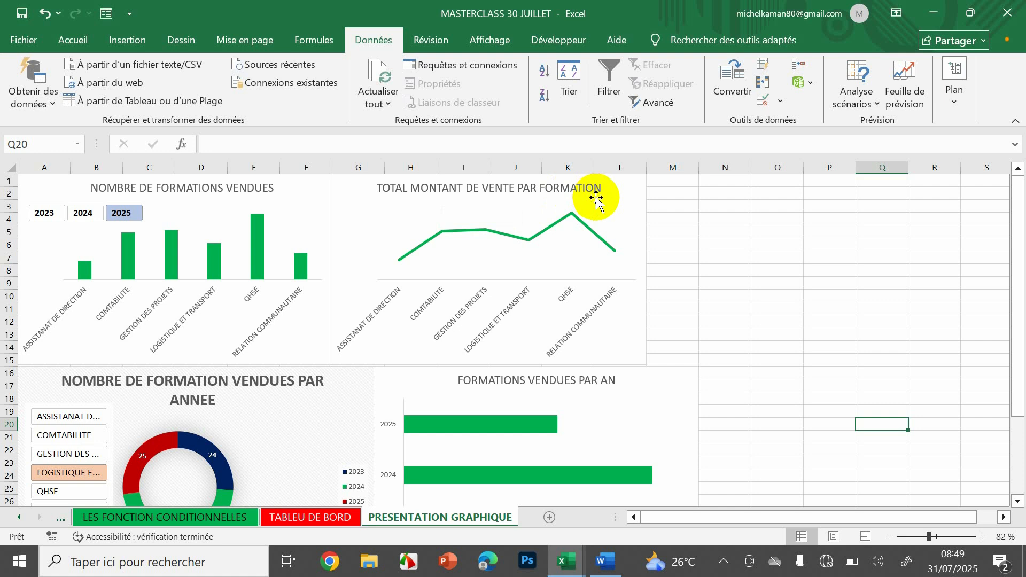
pyautogui.moveTo(1017, 258); pyautogui.dragTo(998, 339)
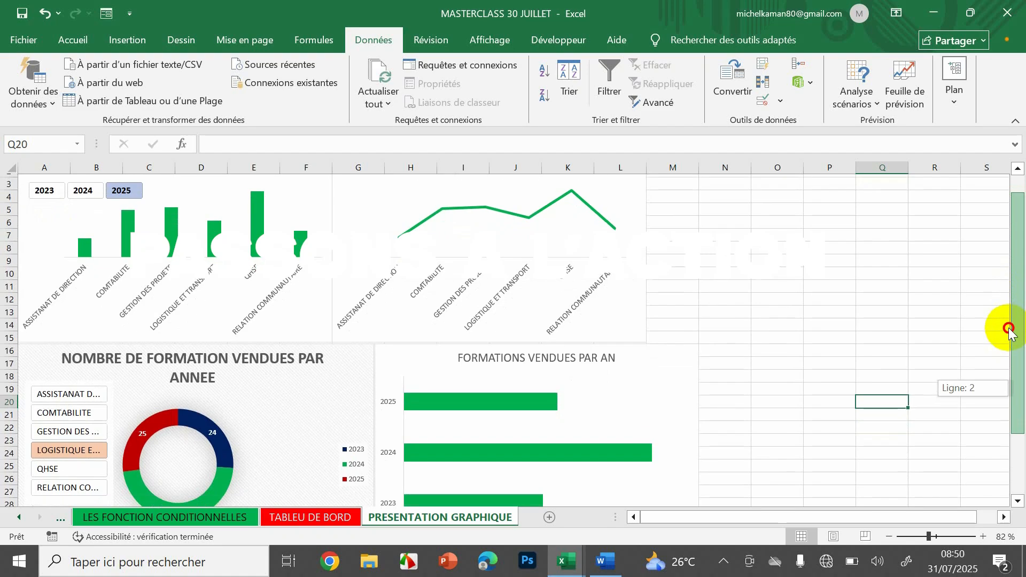
pyautogui.moveTo(1007, 328)
pyautogui.mouseDown()
pyautogui.moveTo(1021, 435)
pyautogui.moveTo(1008, 318)
pyautogui.mouseUp()
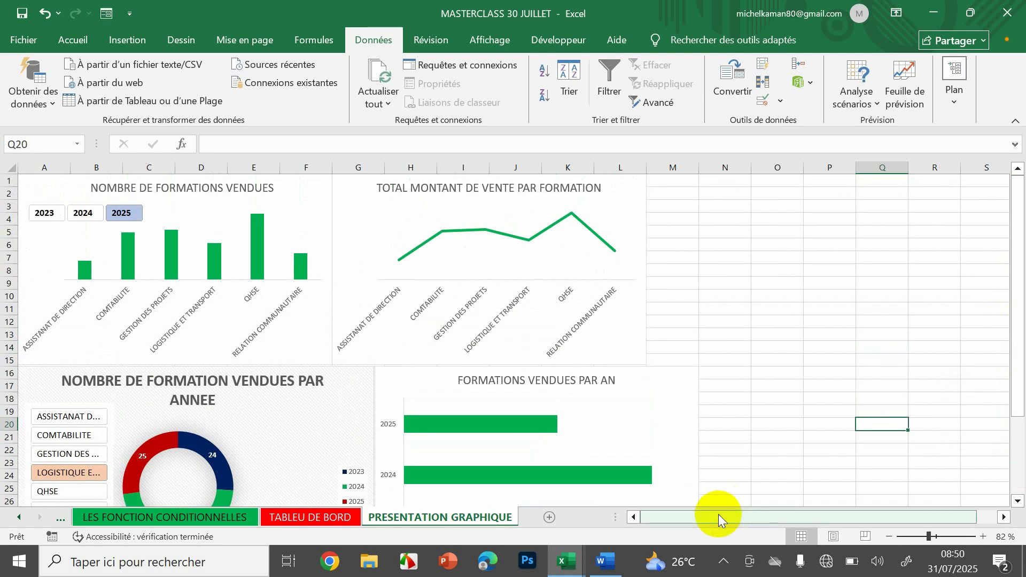
# Step: Switch to the Classeur1 workbook and slightly widen the NOMBRE DE FORMATION VENDU column
pyautogui.moveTo(602, 561)
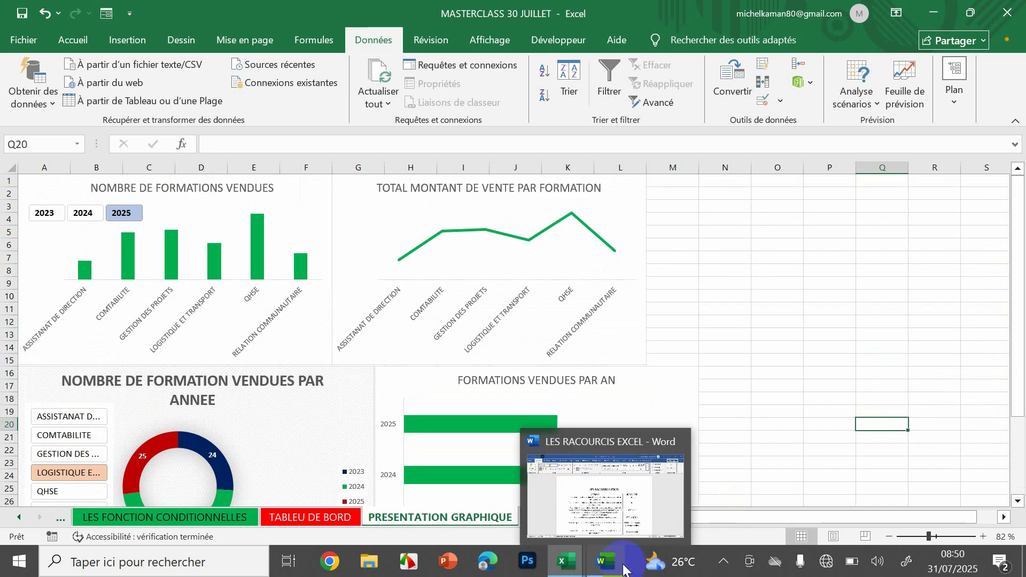
pyautogui.moveTo(565, 562)
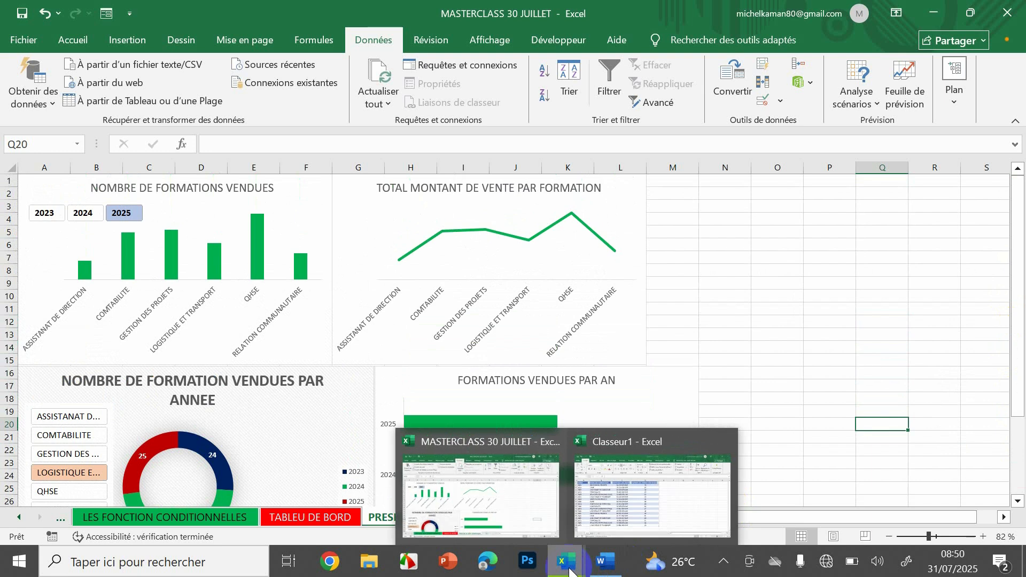
pyautogui.click(614, 508)
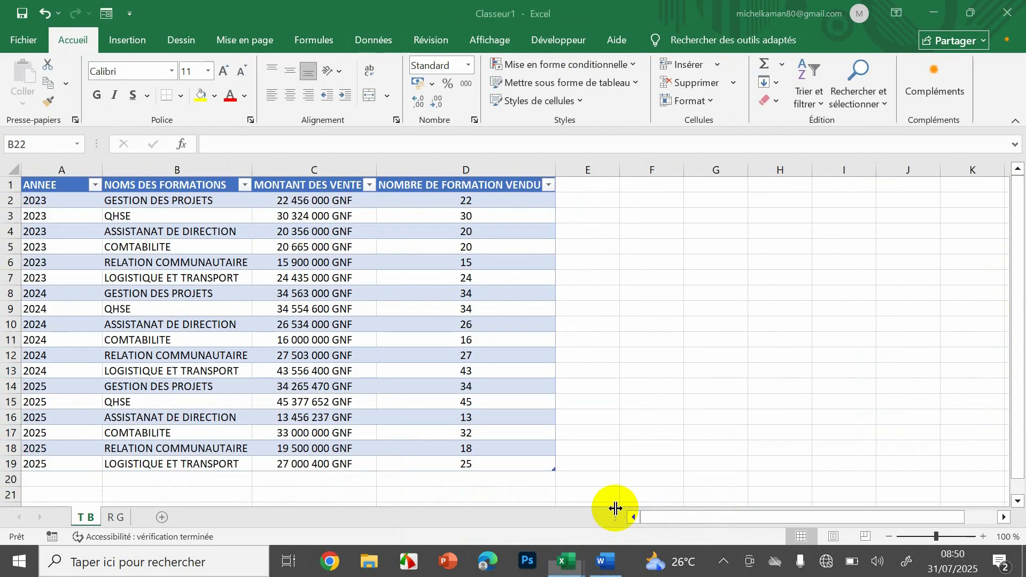
pyautogui.click(700, 448)
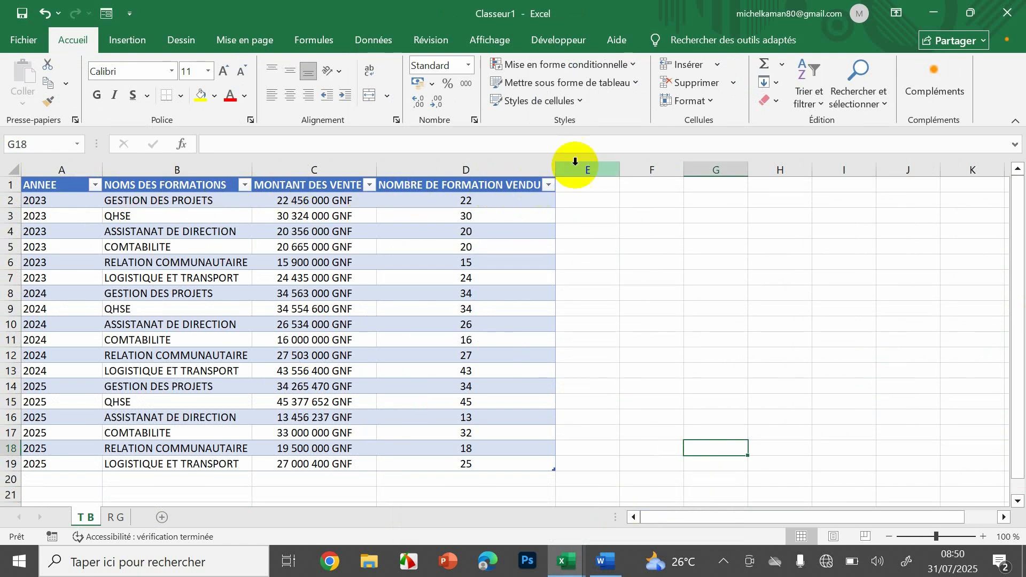
pyautogui.moveTo(553, 168); pyautogui.dragTo(558, 169)
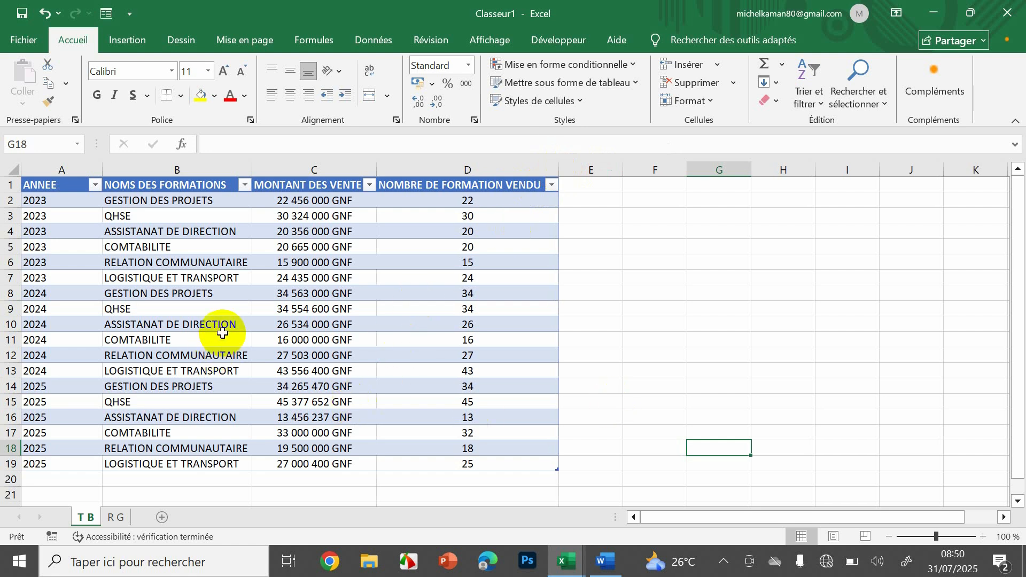
# Step: Insert a pivot chart based on the training sales table of the T B sheet, placed on a new worksheet
pyautogui.click(223, 335)
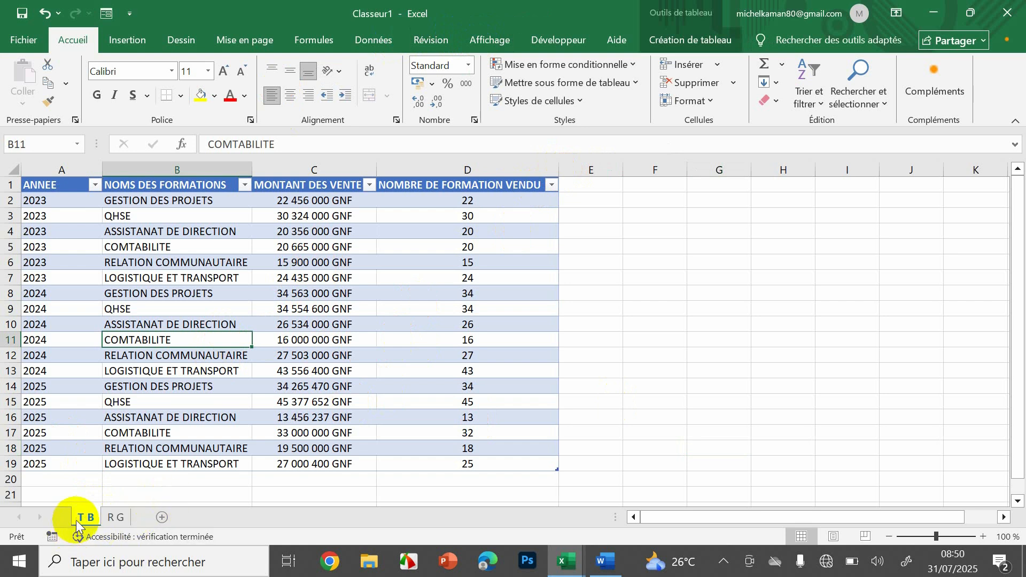
pyautogui.click(112, 520)
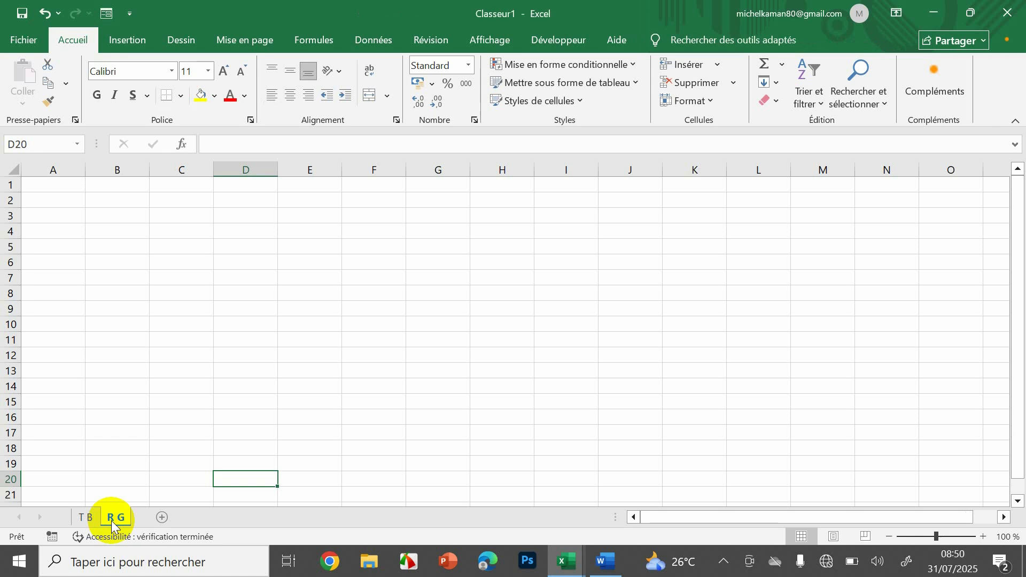
pyautogui.click(90, 519)
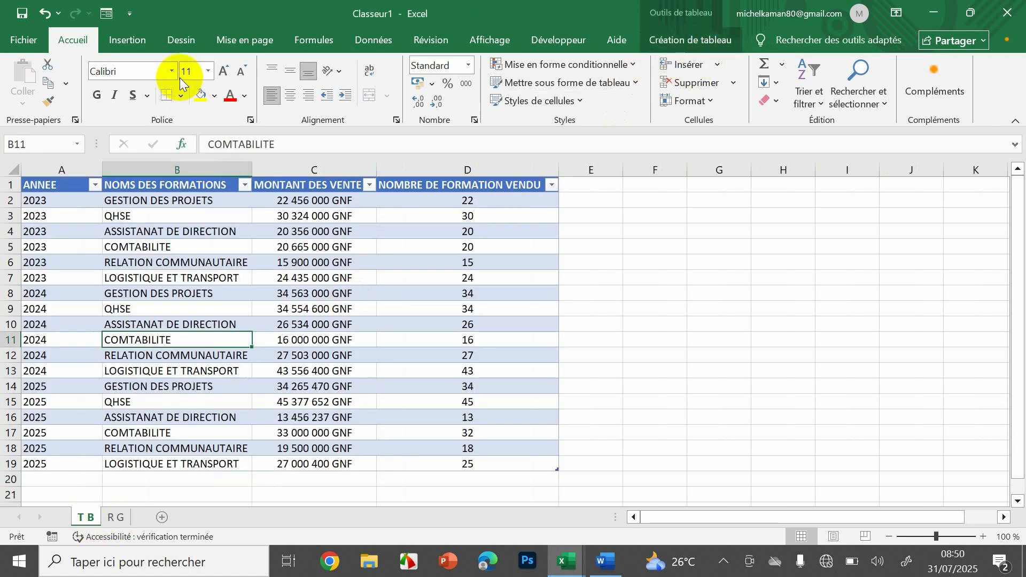
pyautogui.click(141, 44)
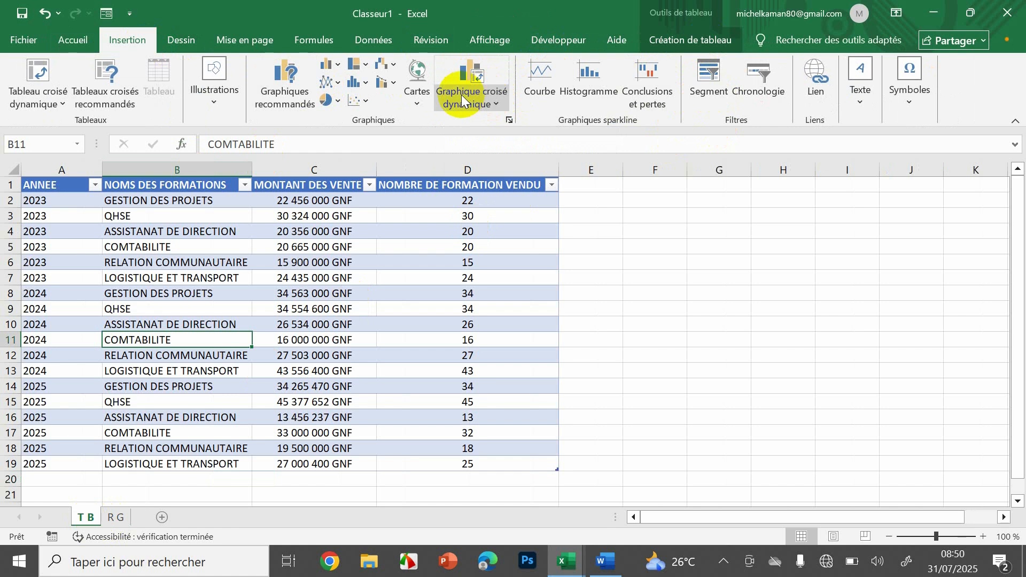
pyautogui.click(492, 100)
pyautogui.click(498, 123)
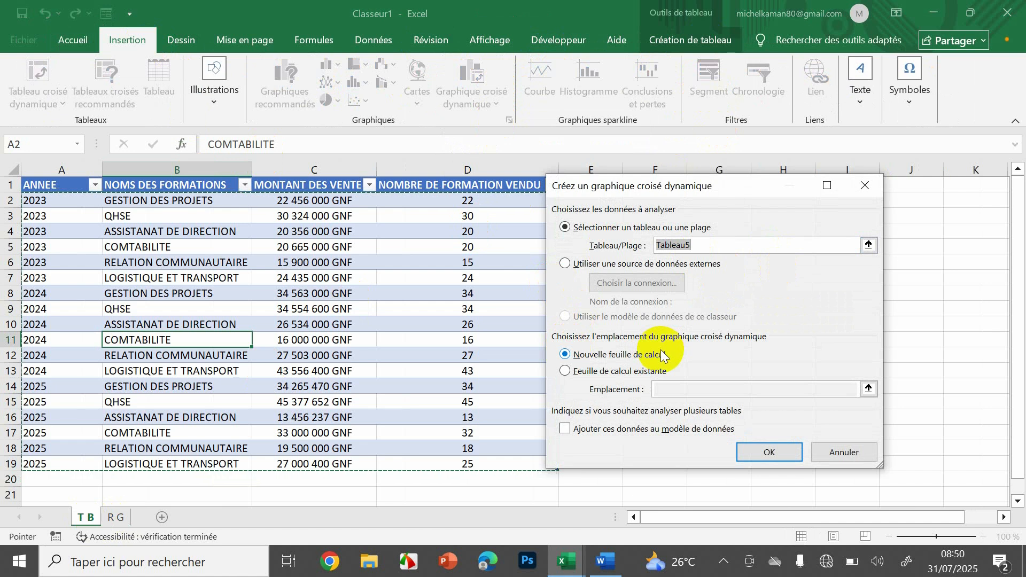
pyautogui.click(768, 446)
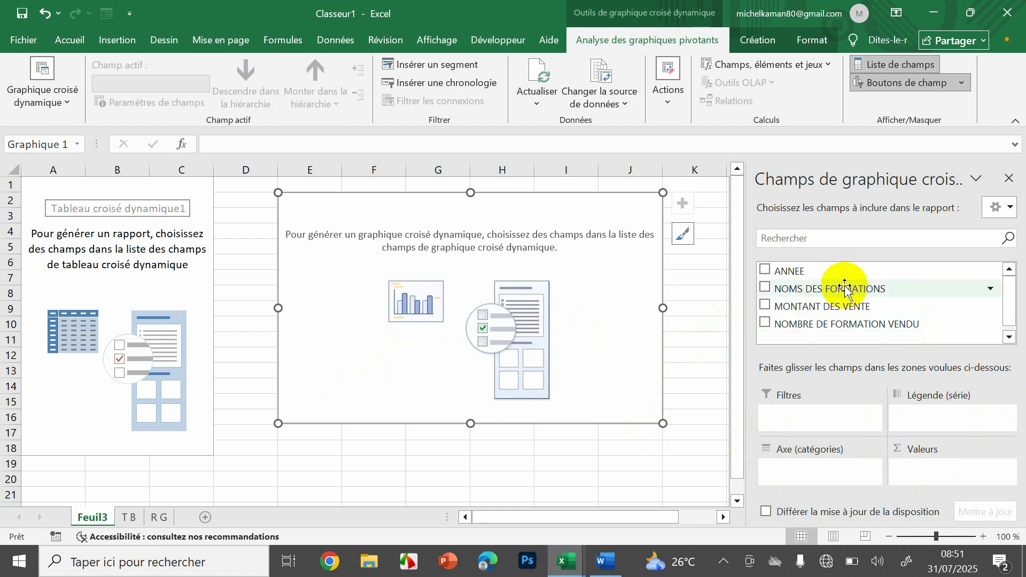
# Step: Plot NOMBRE DE FORMATION VENDU as values by NOMS DES FORMATIONS as axis categories, and hide all field buttons on the chart
pyautogui.moveTo(851, 285); pyautogui.dragTo(823, 473)
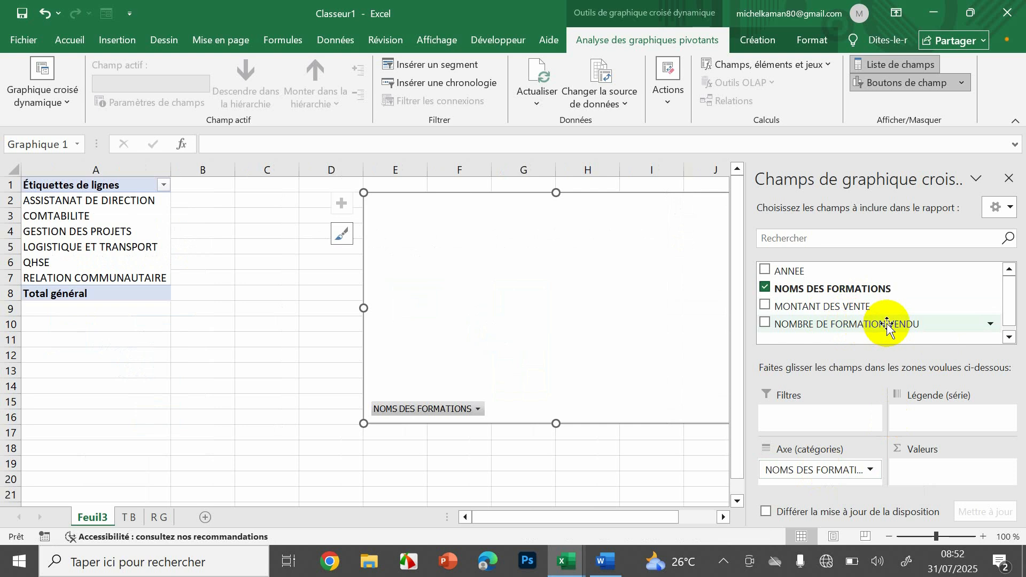
pyautogui.moveTo(886, 324); pyautogui.dragTo(951, 474)
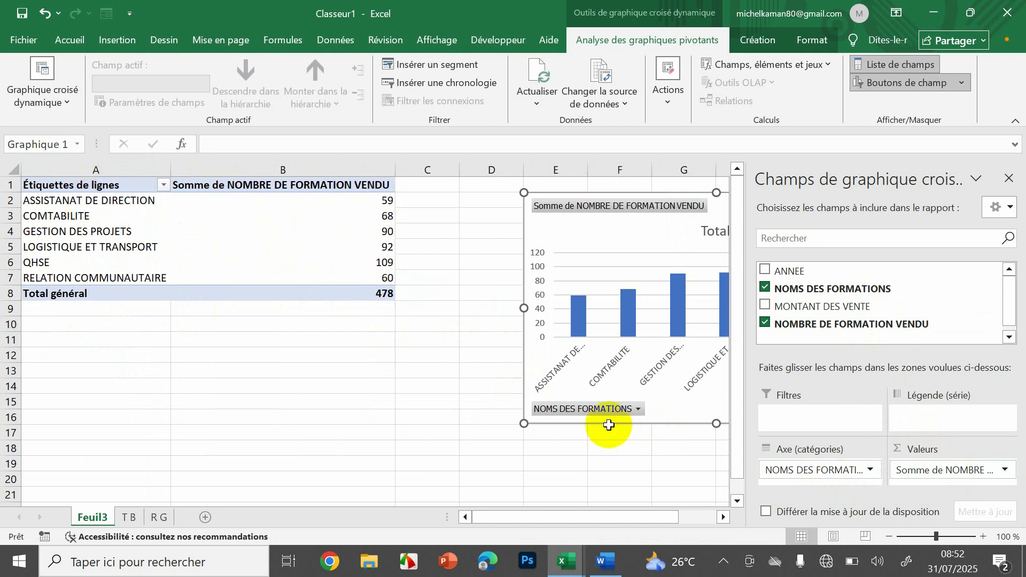
pyautogui.moveTo(548, 515); pyautogui.dragTo(600, 520)
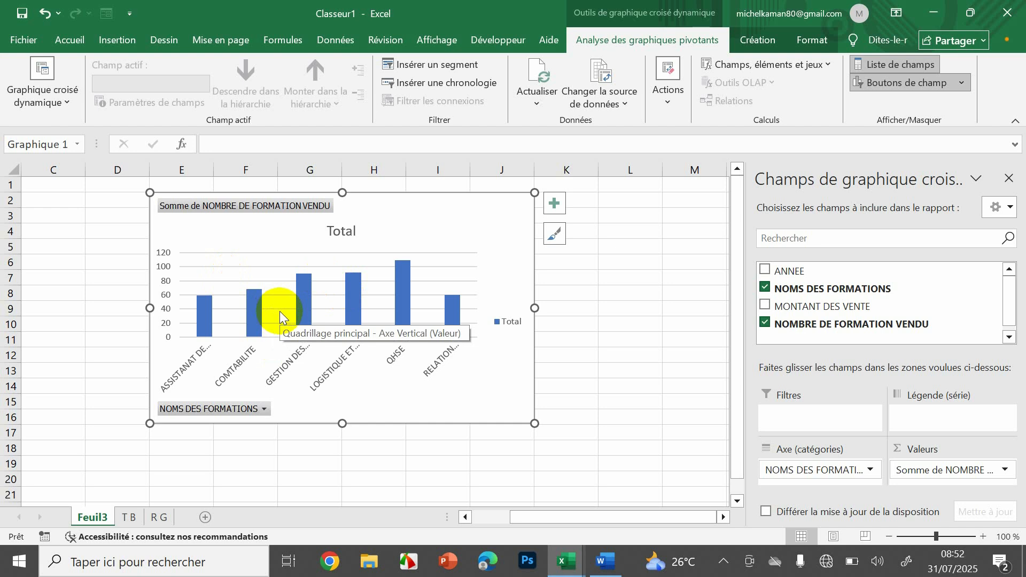
pyautogui.rightClick(263, 205)
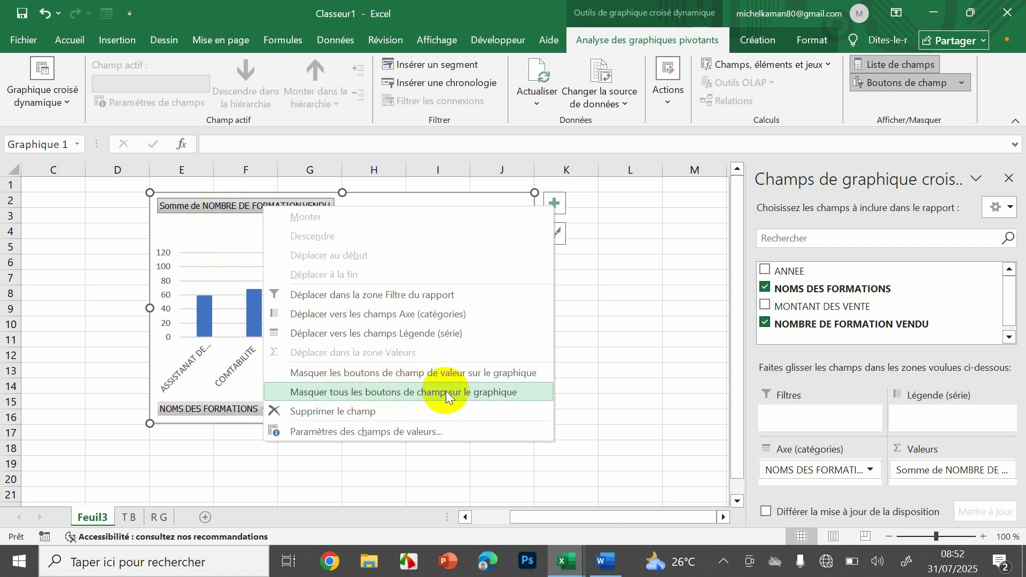
pyautogui.click(497, 396)
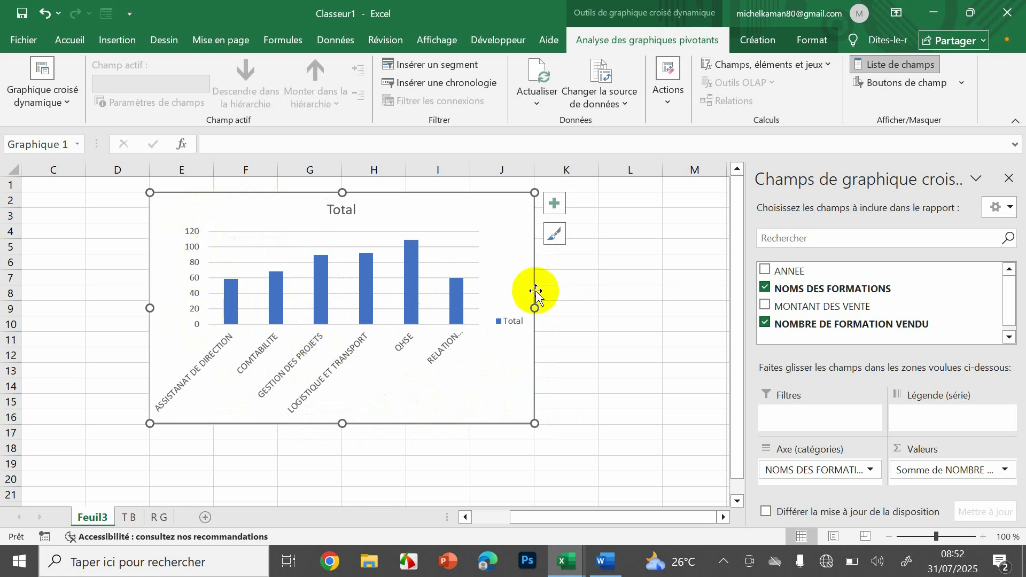
# Step: Remove the primary vertical axis, the legend and the gridlines from the pivot chart
pyautogui.click(553, 203)
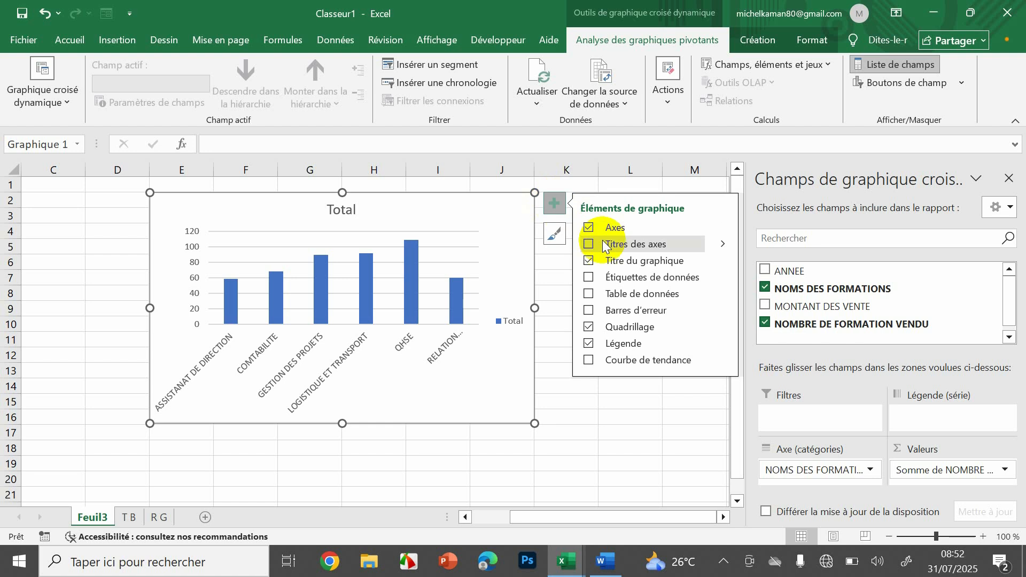
pyautogui.click(722, 227)
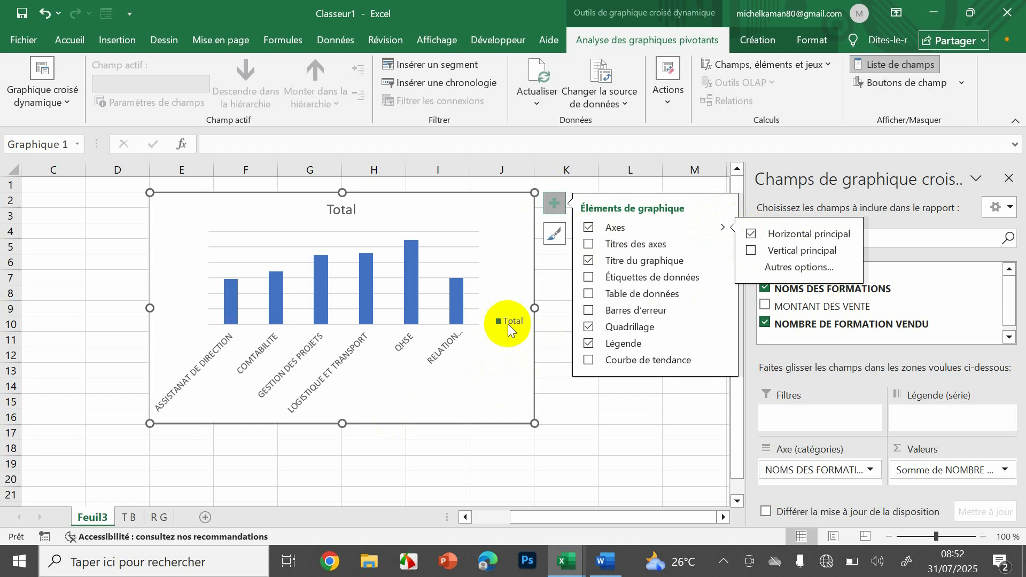
pyautogui.click(588, 345)
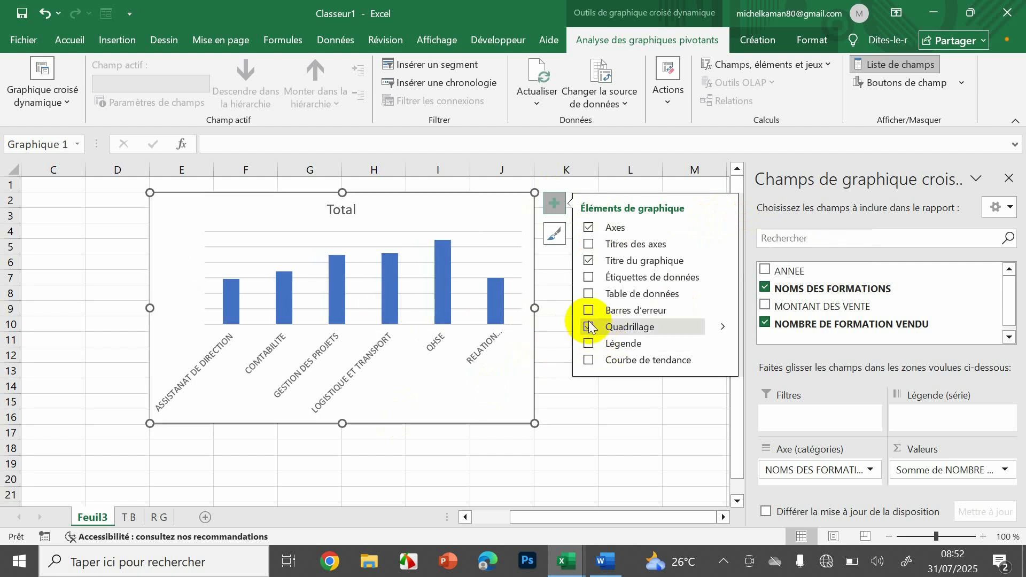
pyautogui.click(589, 327)
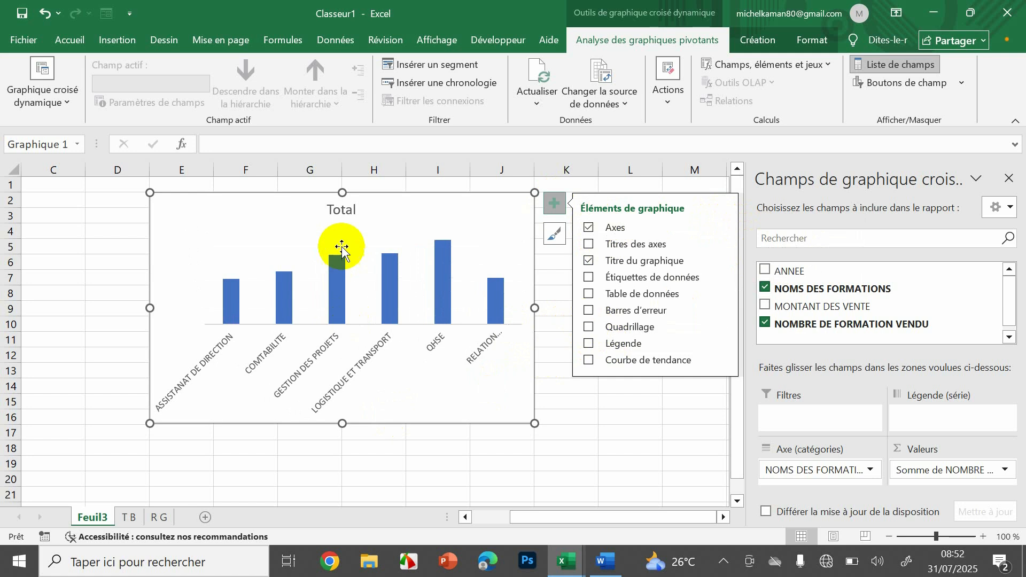
# Step: Replace the chart title with NOMBRE VENDU PAR FORMATION
pyautogui.doubleClick(340, 211)
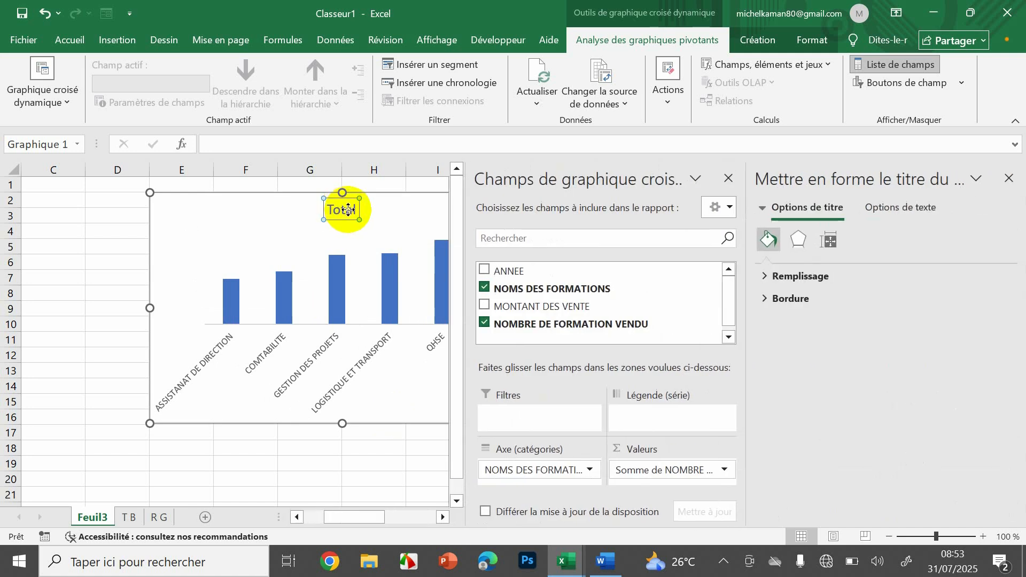
pyautogui.doubleClick(343, 210)
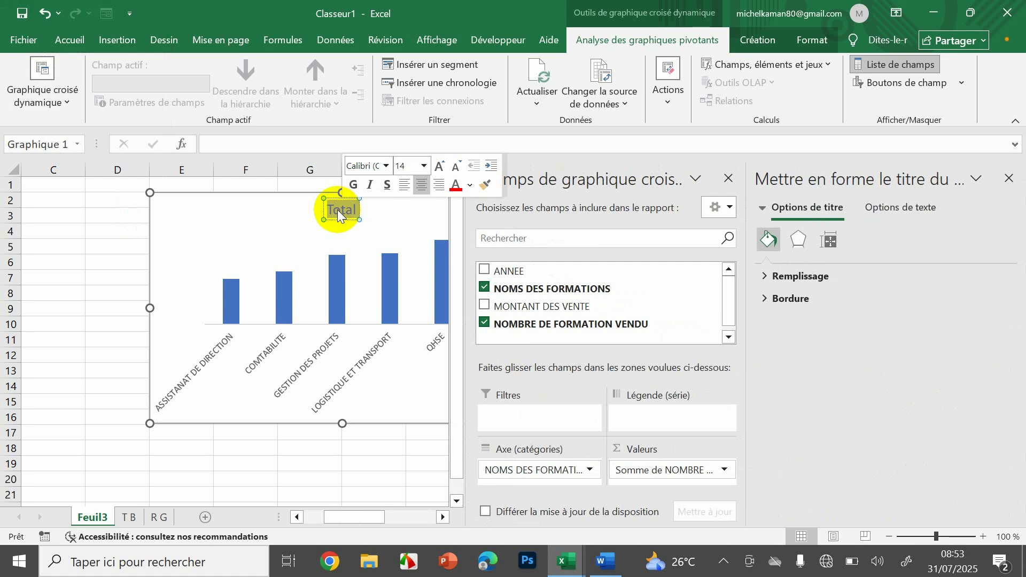
pyautogui.write('NOM')
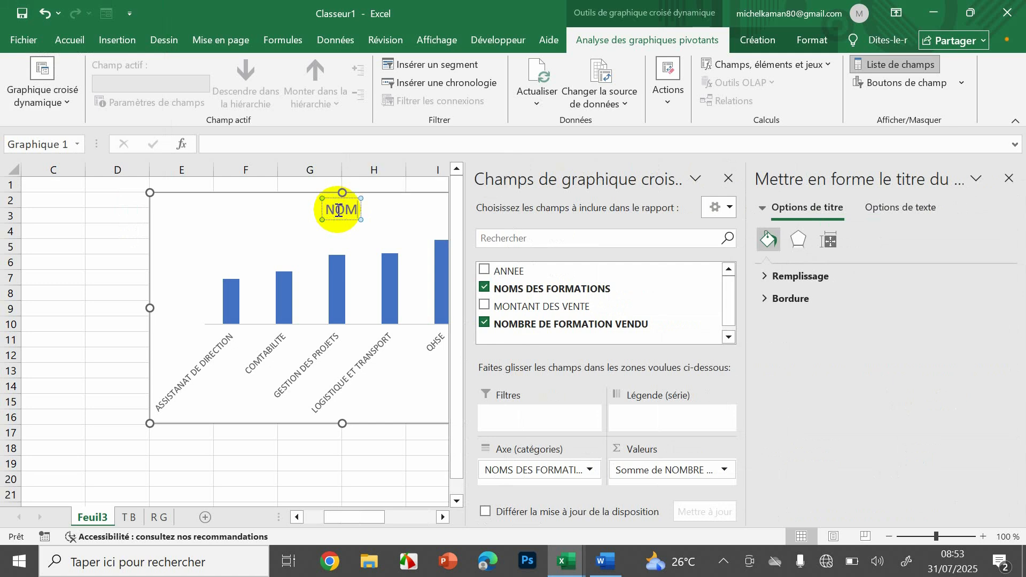
pyautogui.write('BRE')
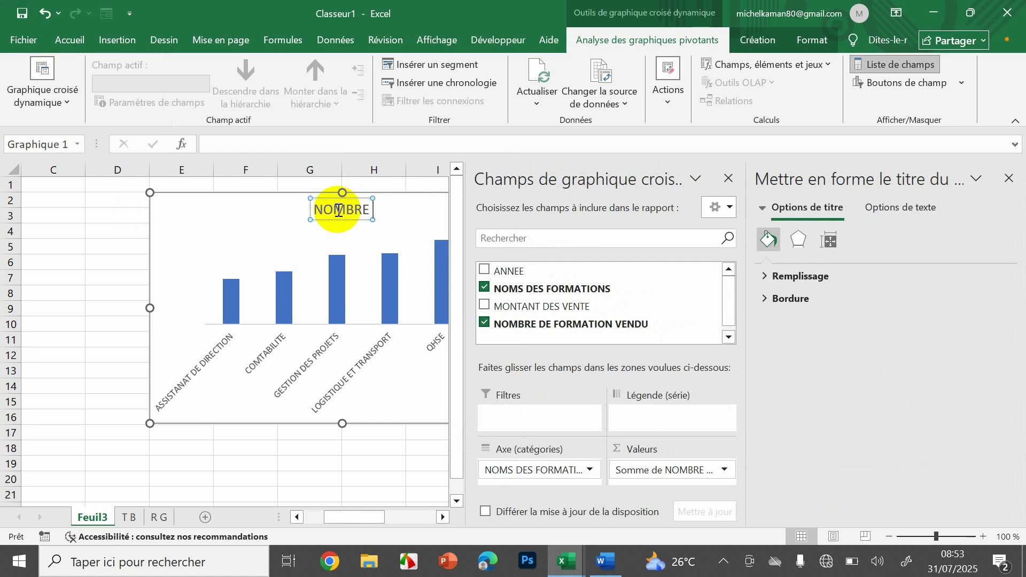
pyautogui.write(' VENDU')
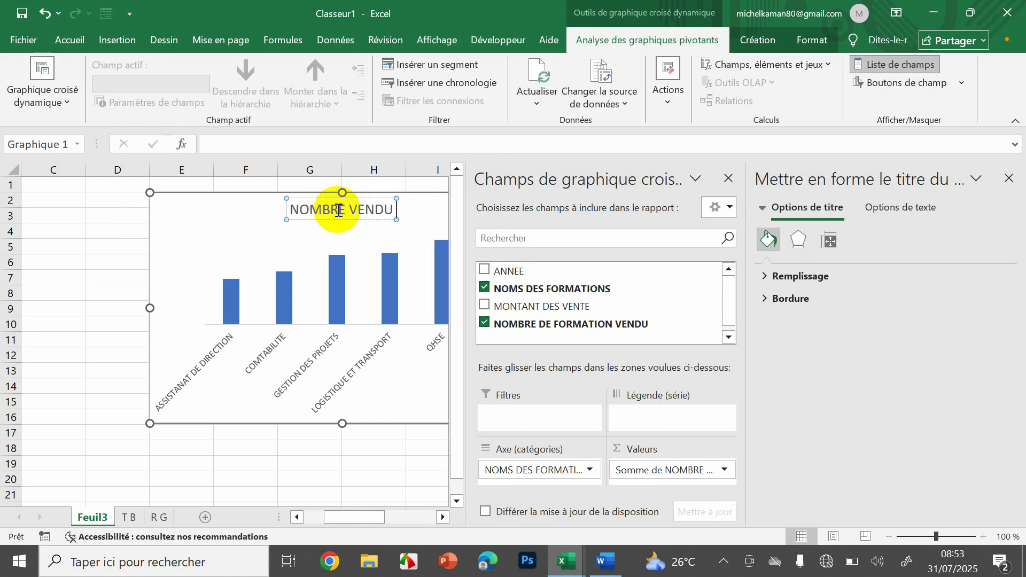
pyautogui.write(' PAR F')
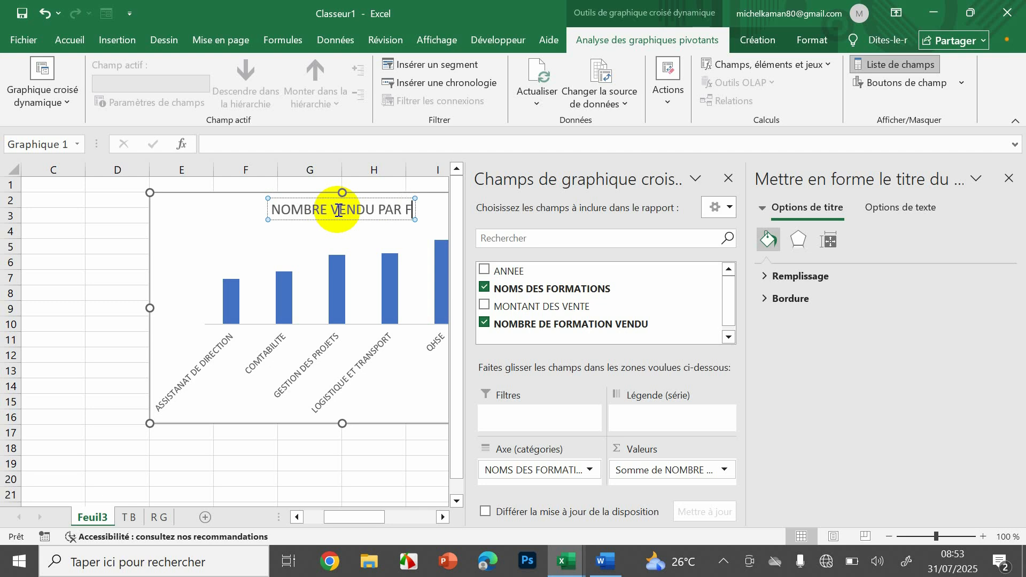
pyautogui.write('ORMATION')
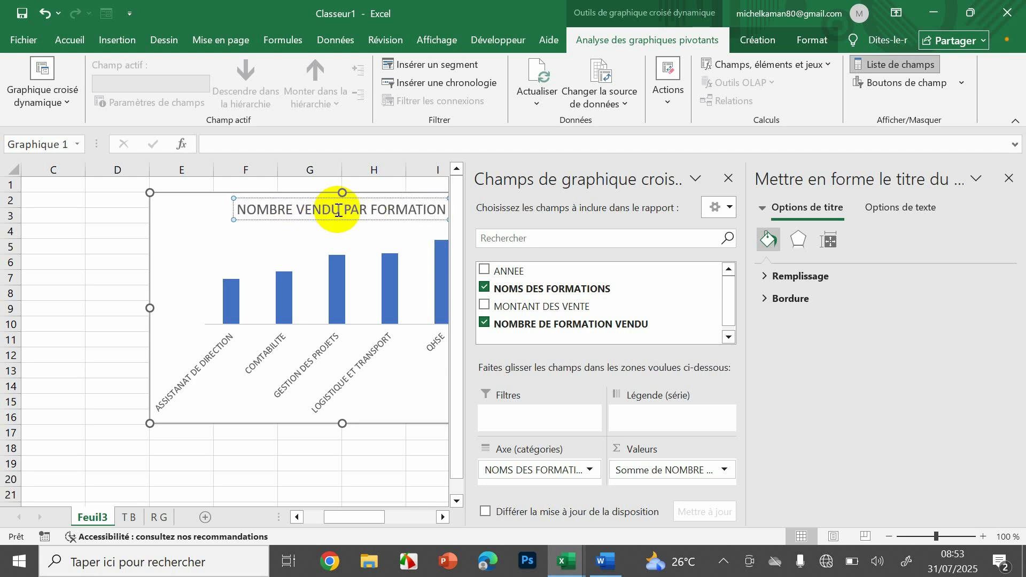
pyautogui.click(179, 446)
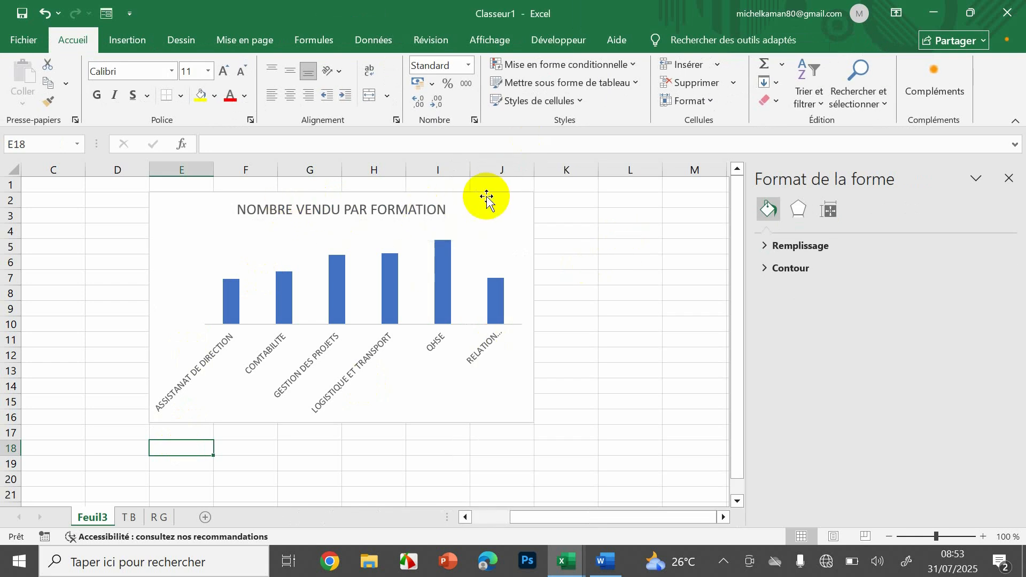
# Step: Apply the fourth chart style, with a grey gradient background and white labels inside the bars, to the pivot chart
pyautogui.click(463, 220)
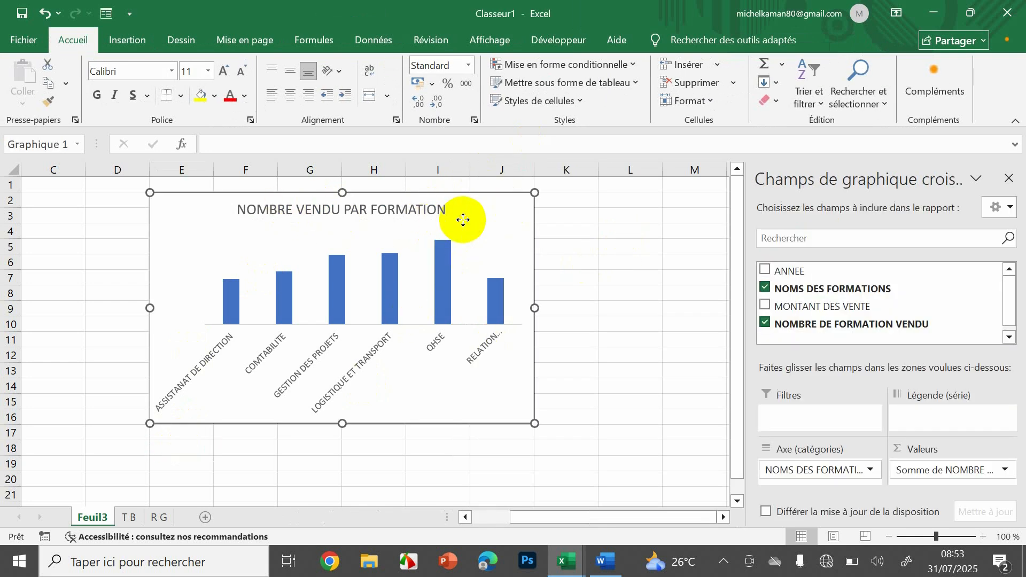
pyautogui.doubleClick(462, 220)
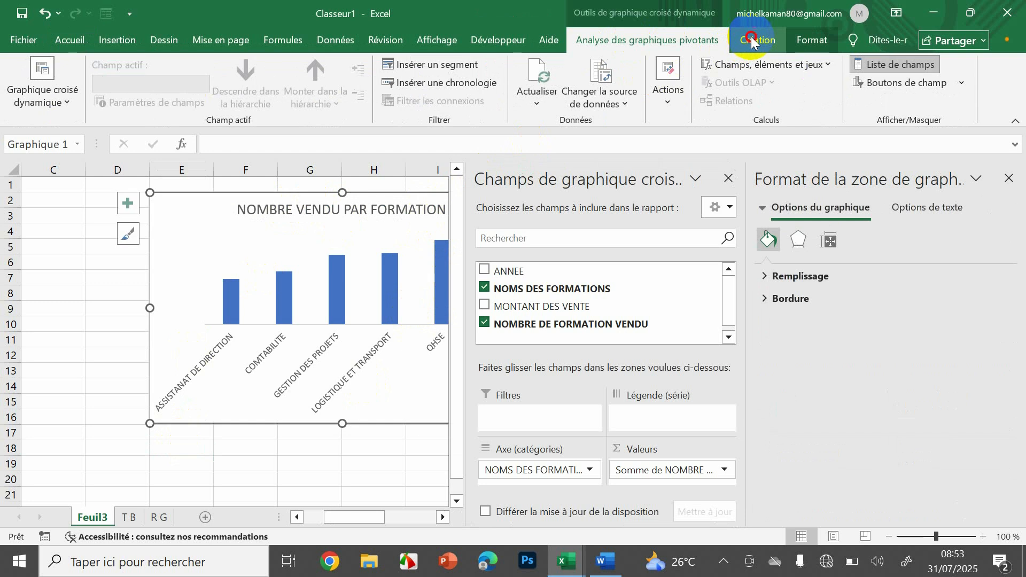
pyautogui.click(752, 40)
pyautogui.click(642, 83)
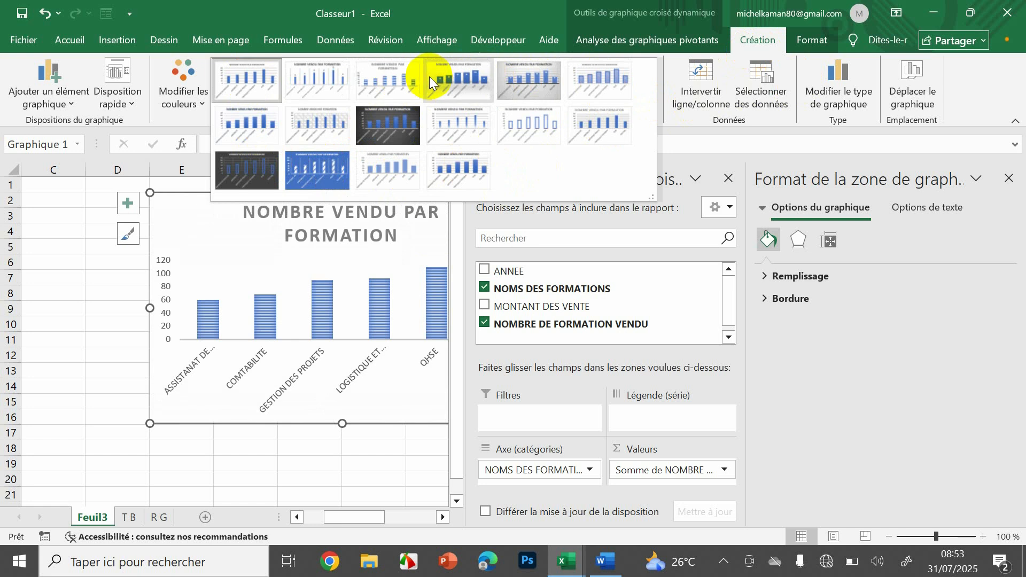
pyautogui.click(457, 79)
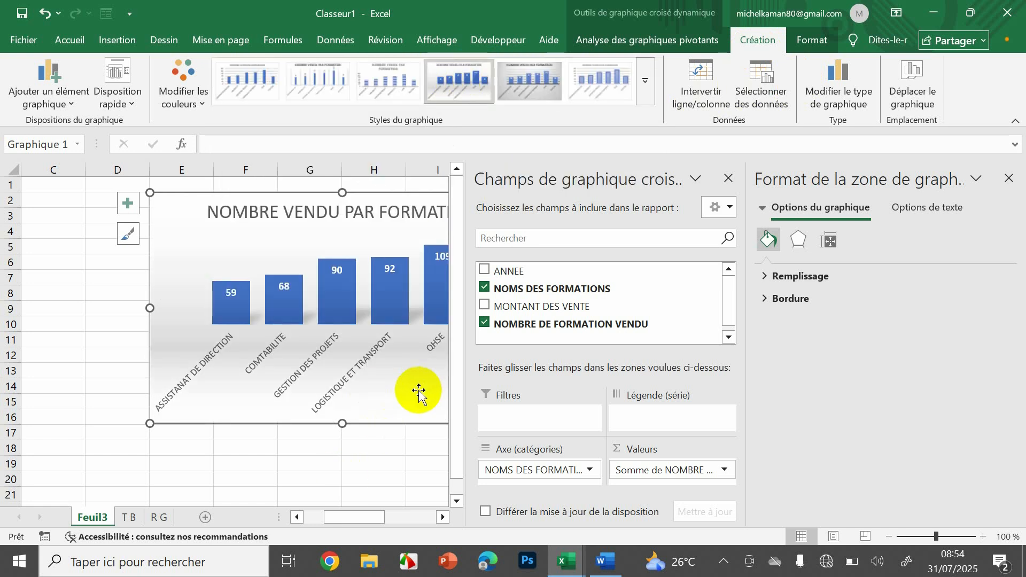
pyautogui.click(394, 465)
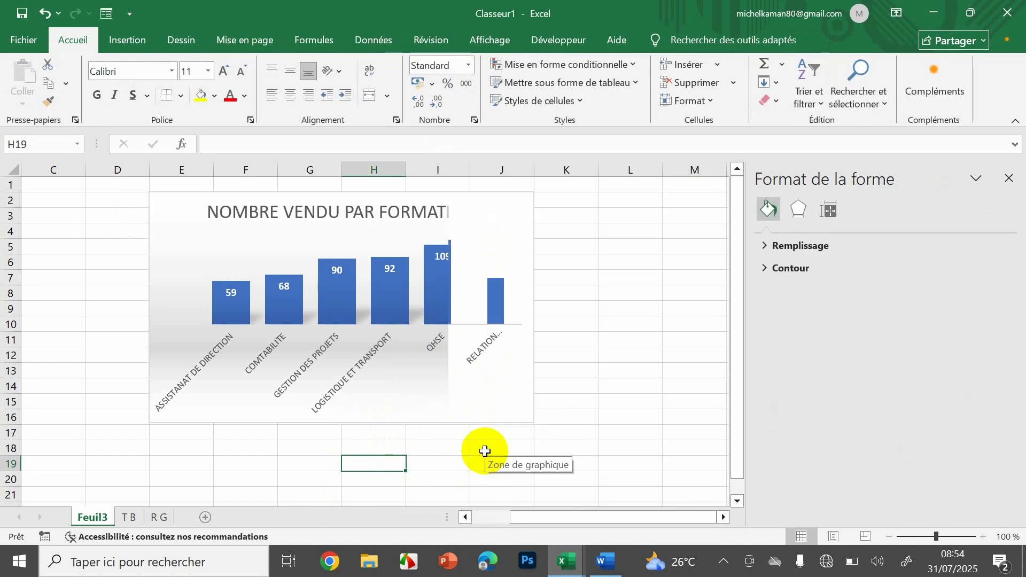
# Step: Apply the last chart style in the gallery, with shaded blue bars, gridlines and a bold title, to the pivot chart
pyautogui.click(477, 392)
pyautogui.doubleClick(477, 392)
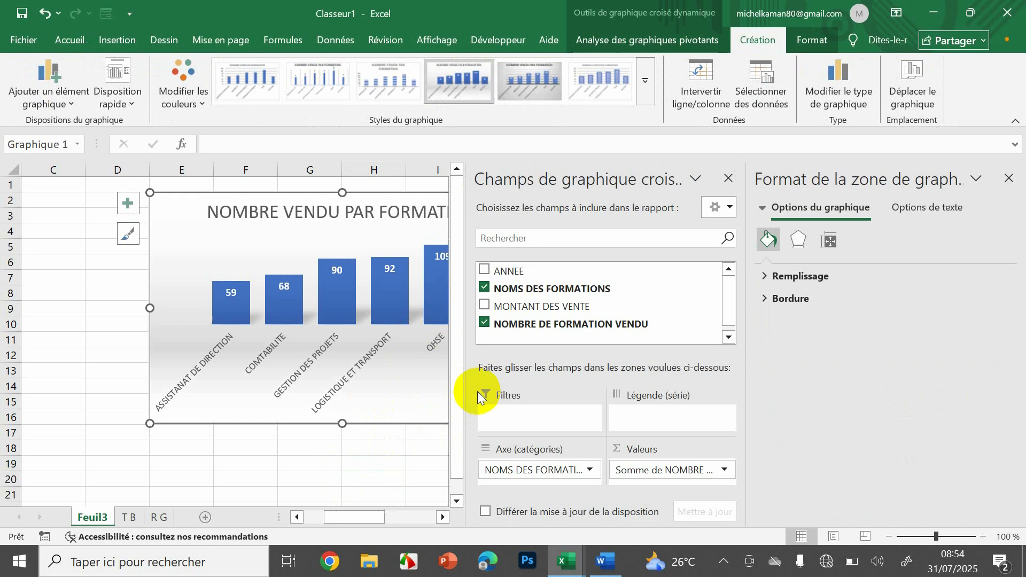
pyautogui.click(367, 480)
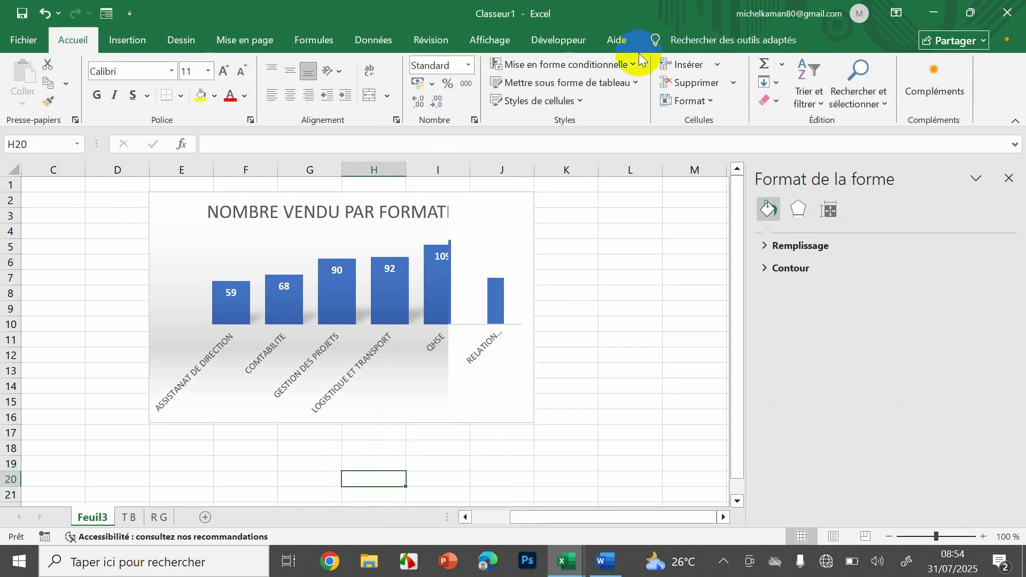
pyautogui.click(528, 333)
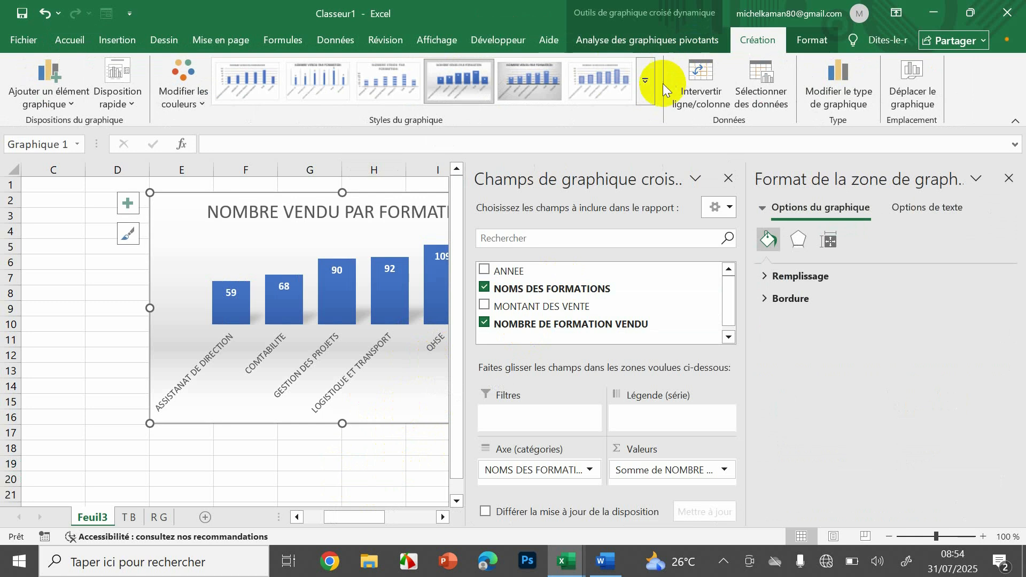
pyautogui.click(648, 84)
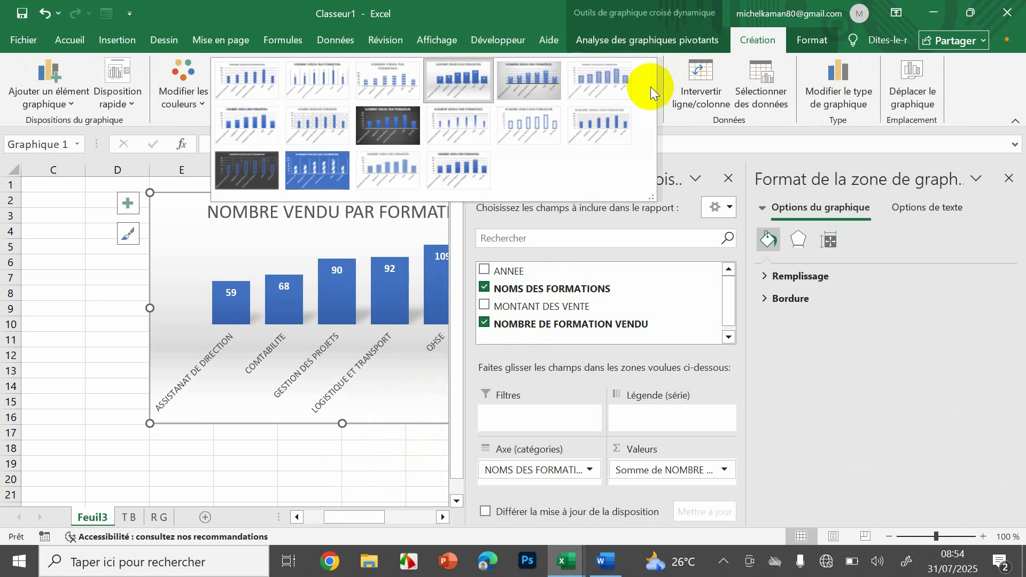
pyautogui.click(473, 166)
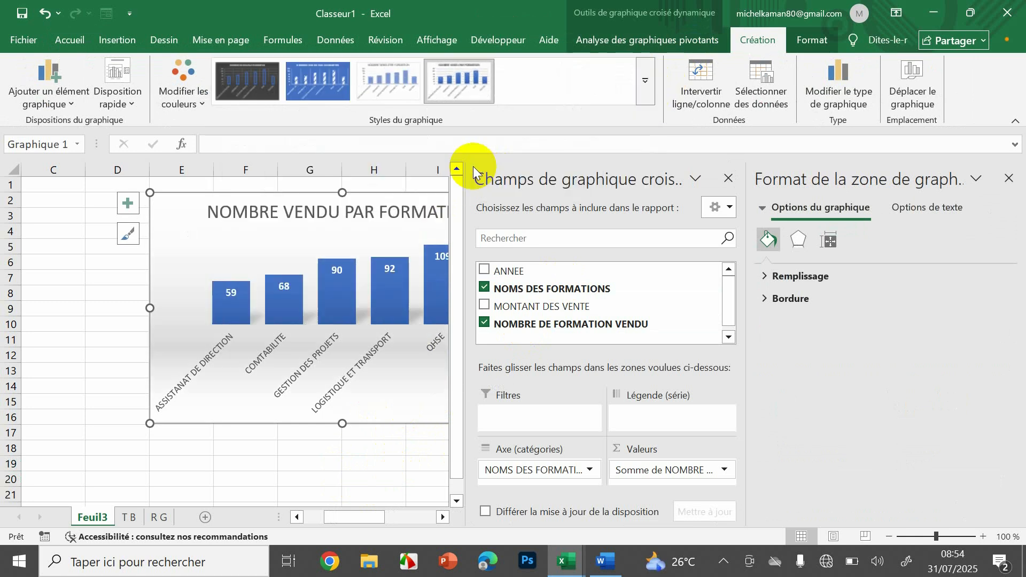
pyautogui.click(328, 489)
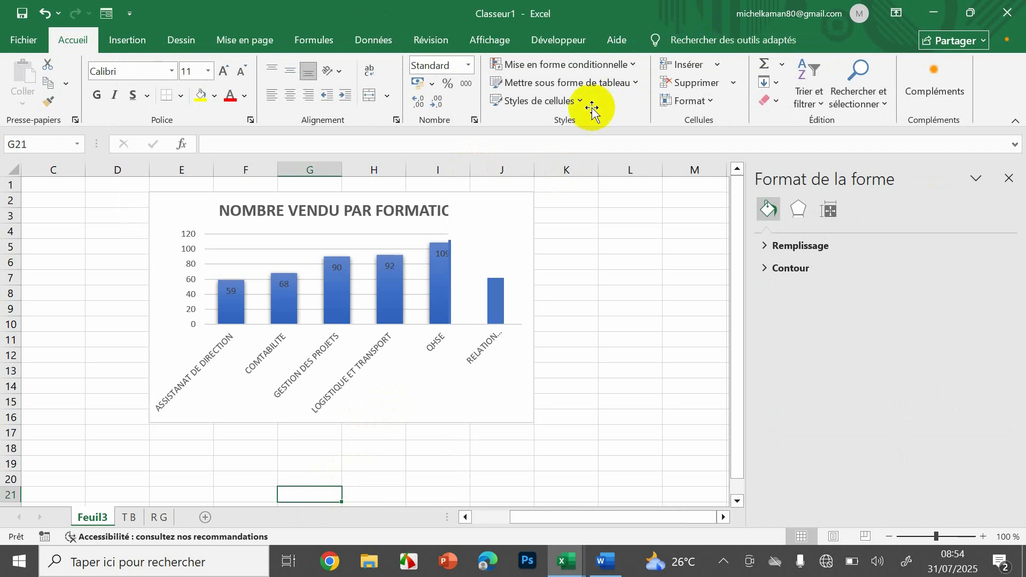
# Step: Close the axis formatting pane and enlarge the chart to span columns E to K and rows 2 to 17
pyautogui.click(393, 385)
pyautogui.doubleClick(394, 385)
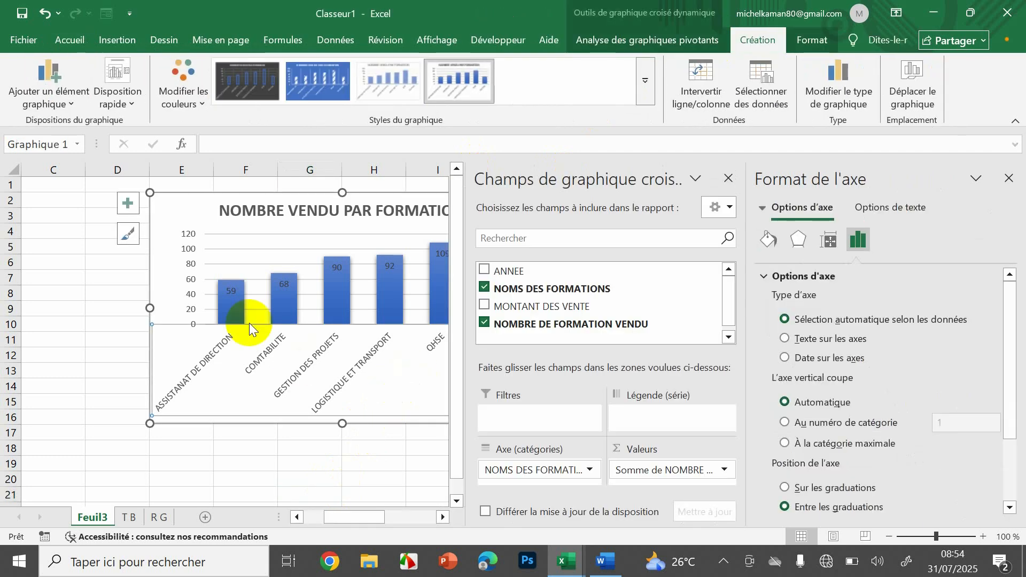
pyautogui.click(1009, 178)
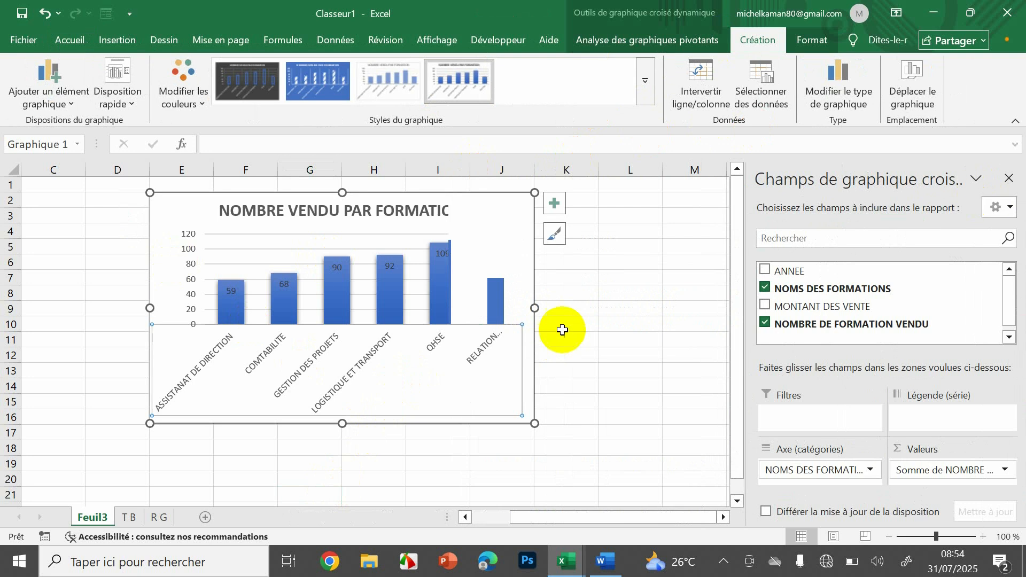
pyautogui.click(535, 341)
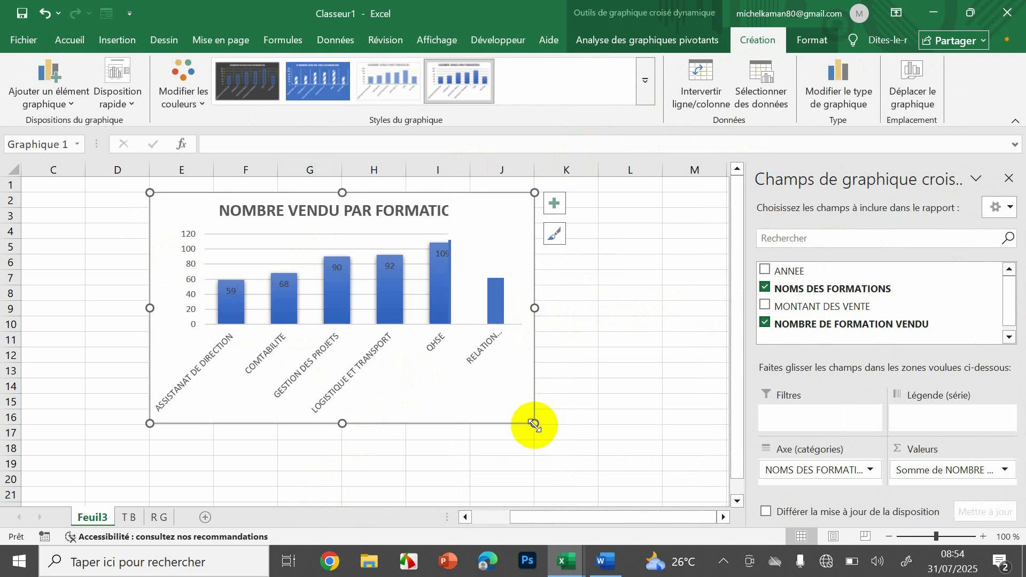
pyautogui.moveTo(534, 425); pyautogui.dragTo(574, 441)
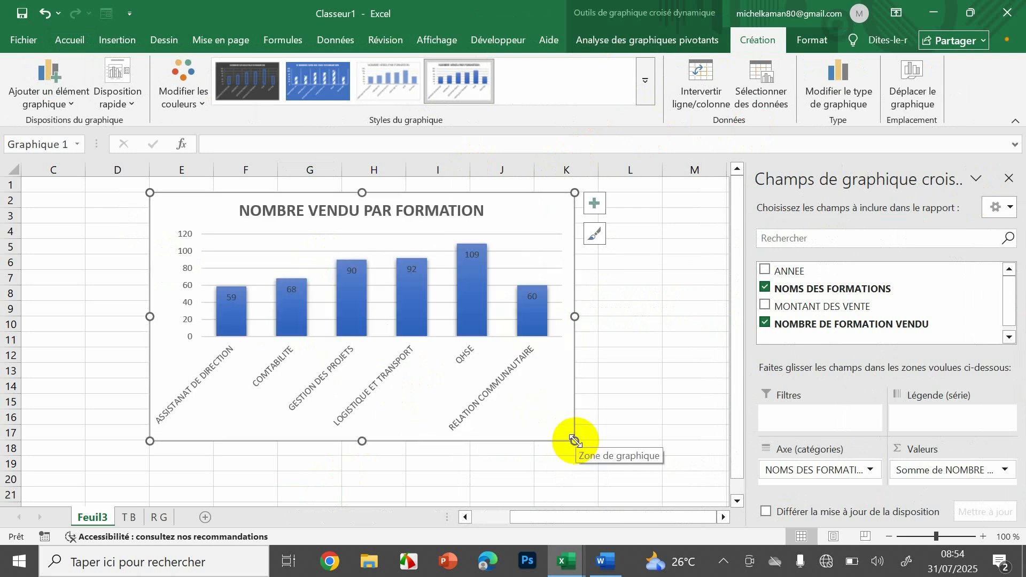
# Step: Move the chart left so it starts in column D, and apply the fourth chart style with a grey gradient background
pyautogui.click(625, 400)
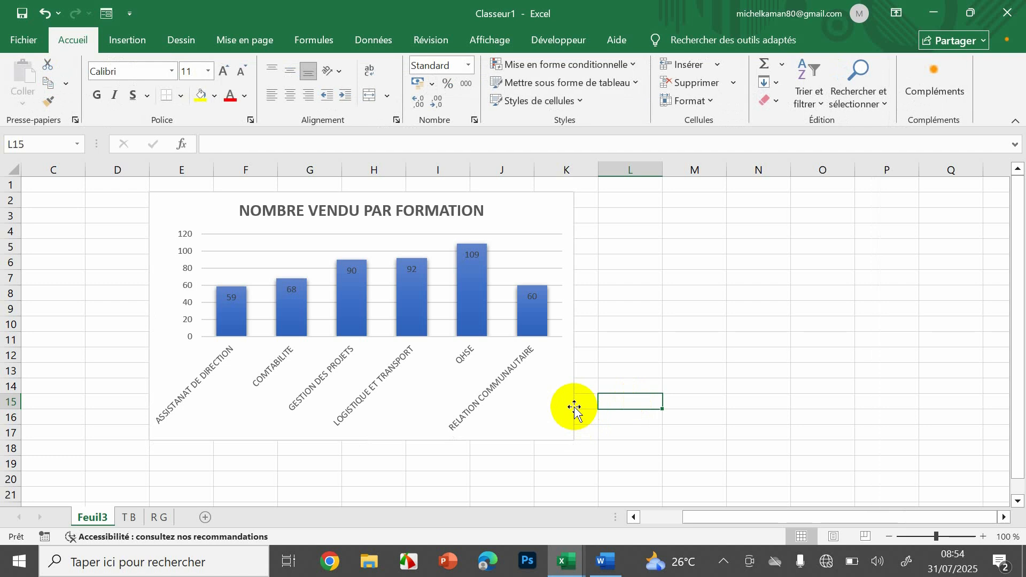
pyautogui.click(574, 407)
pyautogui.moveTo(574, 407); pyautogui.dragTo(539, 411)
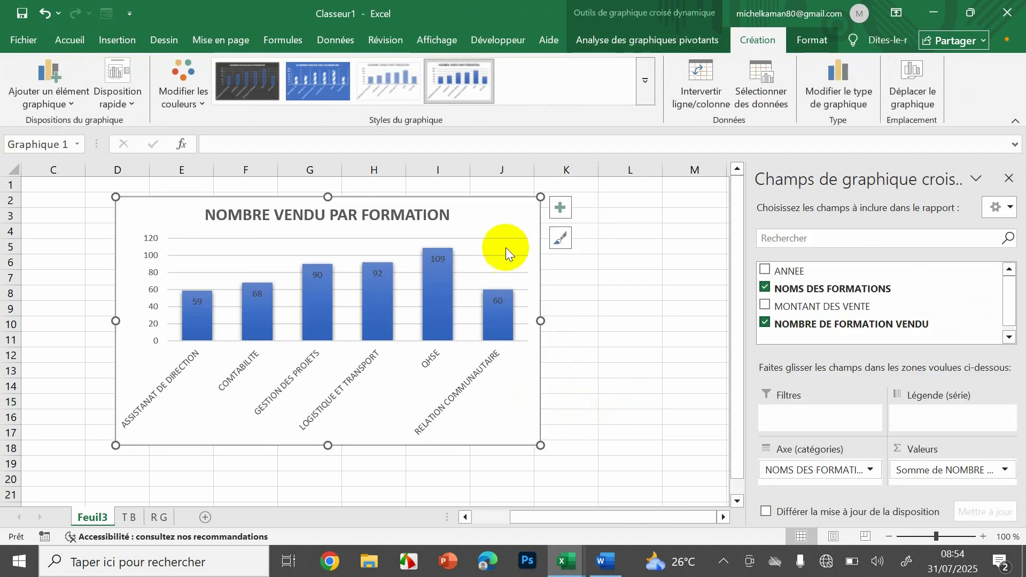
pyautogui.click(645, 82)
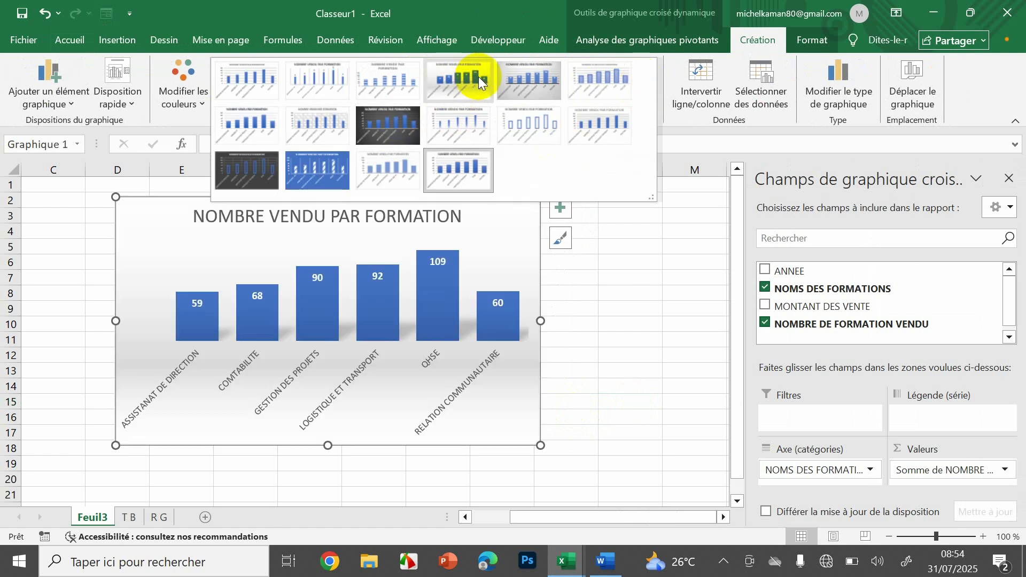
pyautogui.click(479, 76)
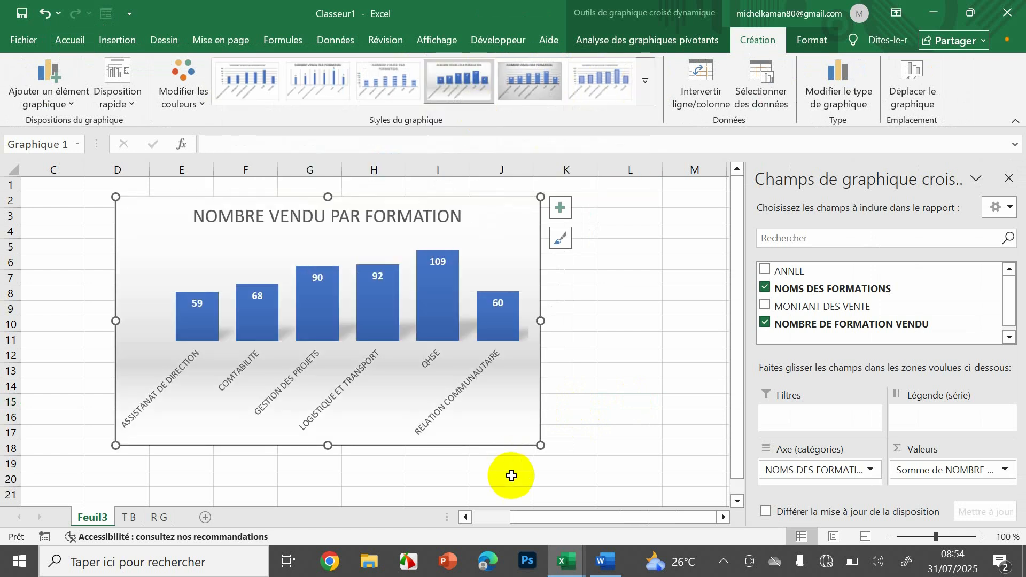
pyautogui.click(591, 388)
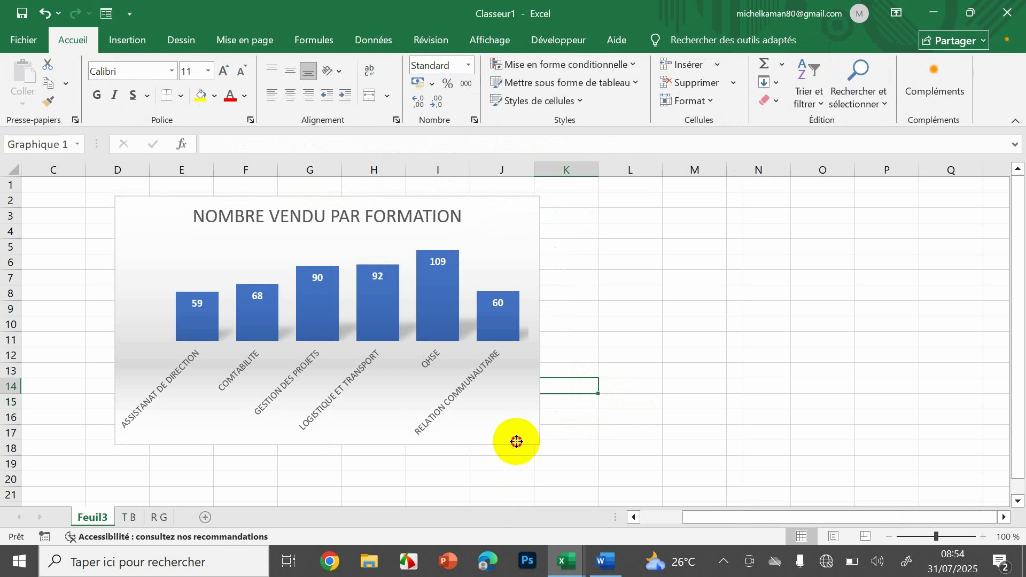
# Step: Recolour the bars with the green-led fourth colourful palette and move the chart to span columns E to K
pyautogui.click(516, 441)
pyautogui.moveTo(516, 442); pyautogui.dragTo(533, 444)
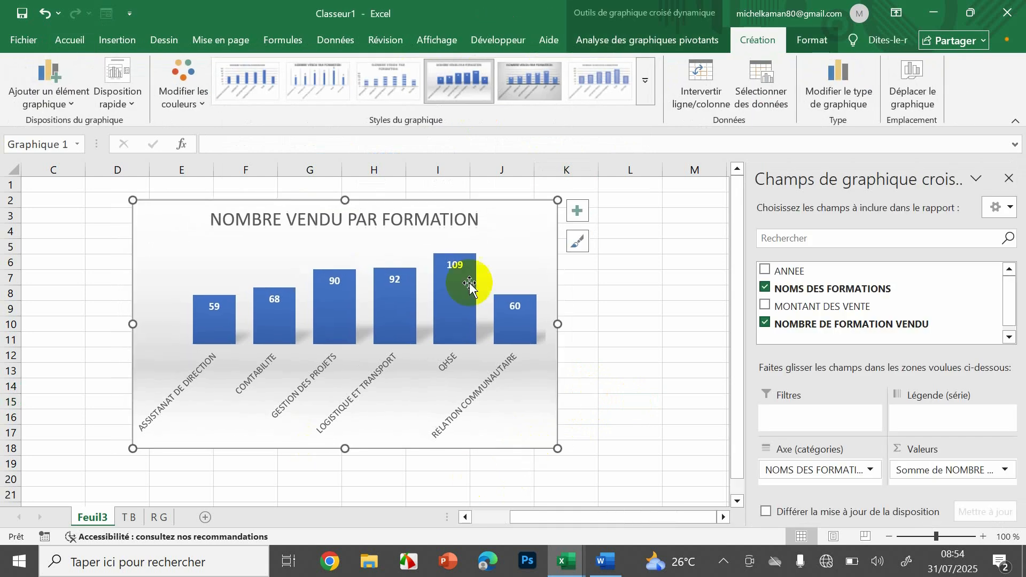
pyautogui.click(455, 303)
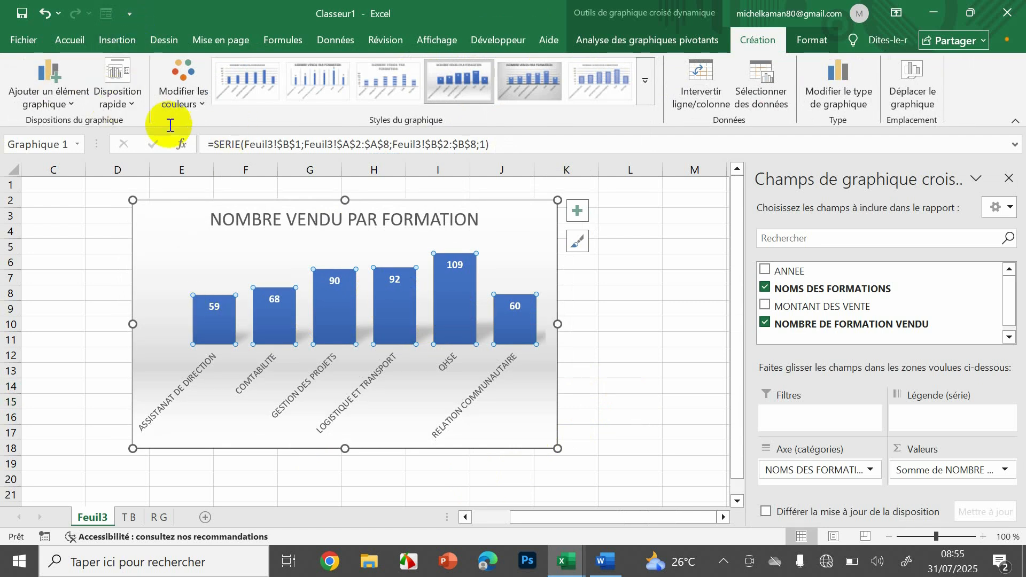
pyautogui.click(201, 103)
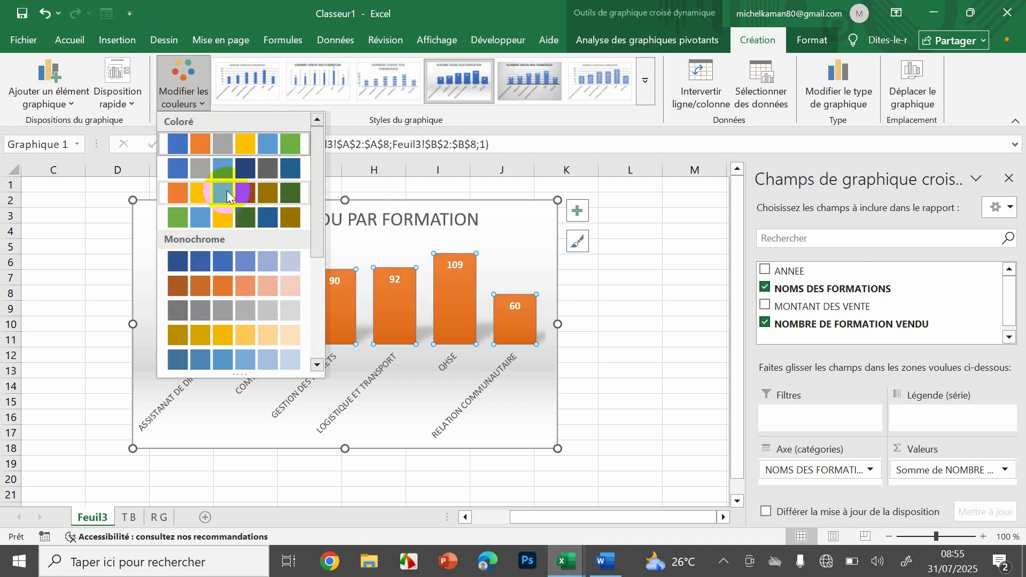
pyautogui.click(181, 215)
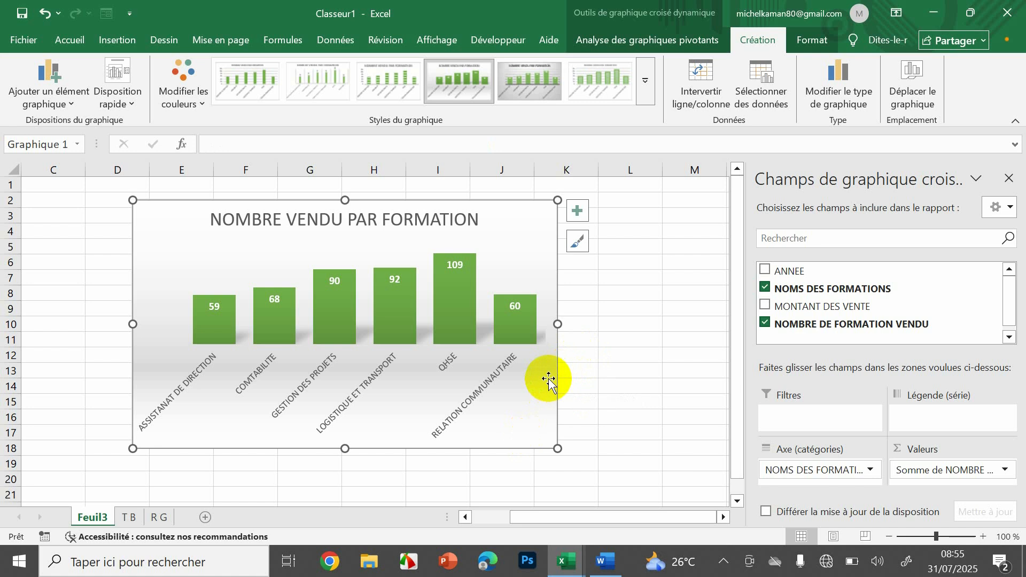
pyautogui.moveTo(550, 378); pyautogui.dragTo(584, 385)
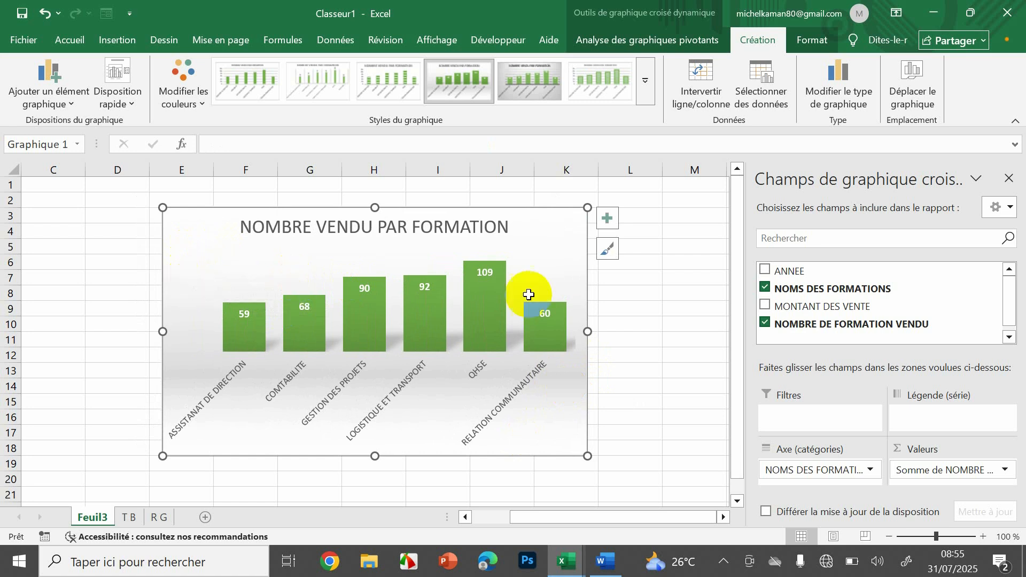
# Step: Add a slicer for the ANNEE field to the pivot chart and select it
pyautogui.rightClick(794, 274)
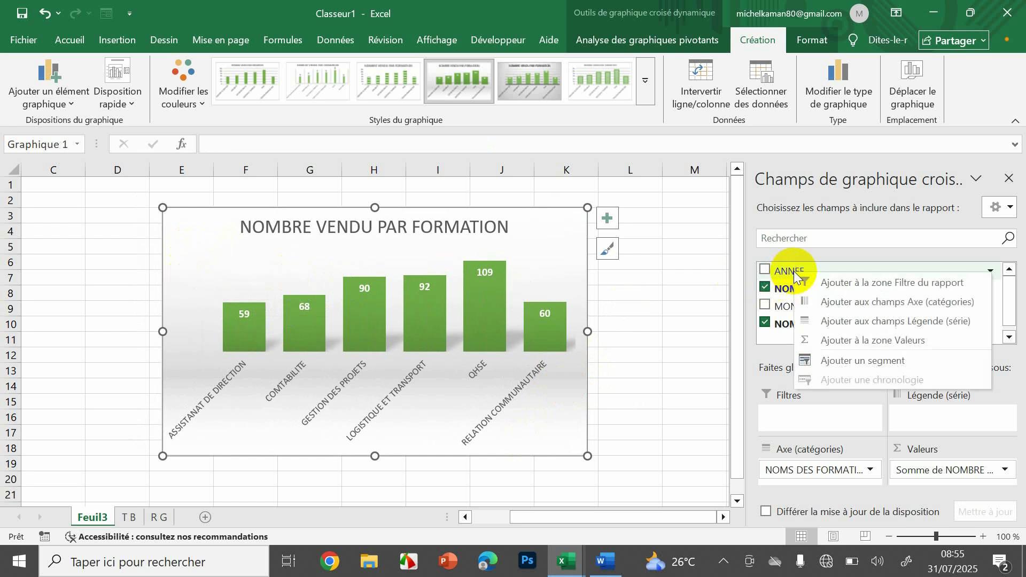
pyautogui.click(846, 357)
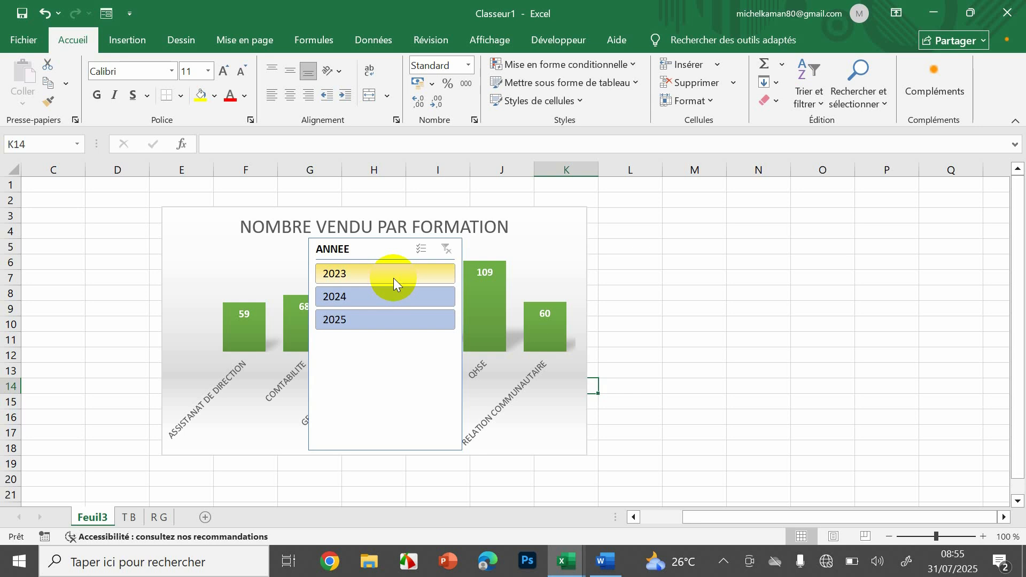
pyautogui.click(443, 372)
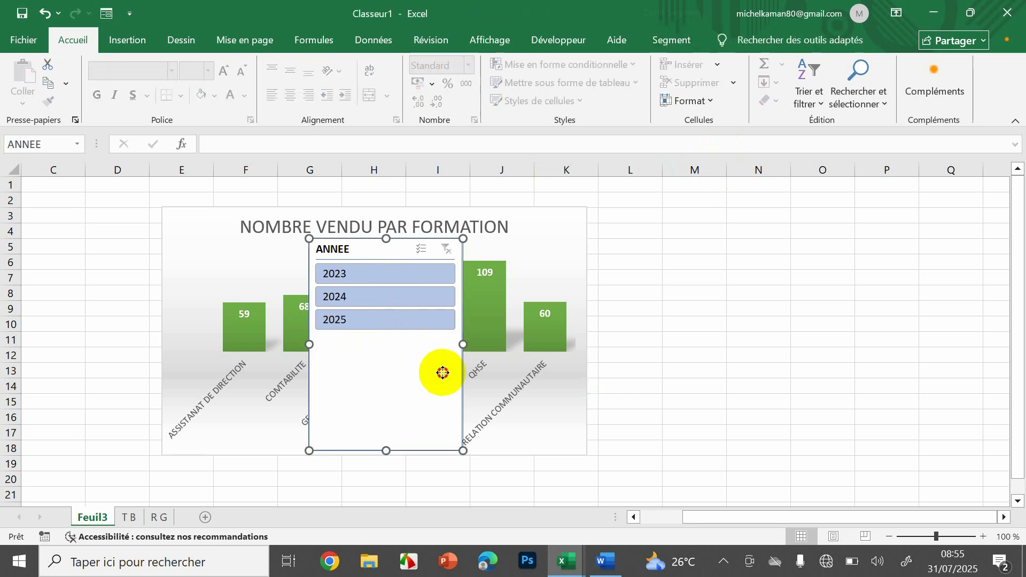
# Step: Arrange the ANNEE slicer's buttons in 3 columns and hide the slicer's header
pyautogui.click(671, 43)
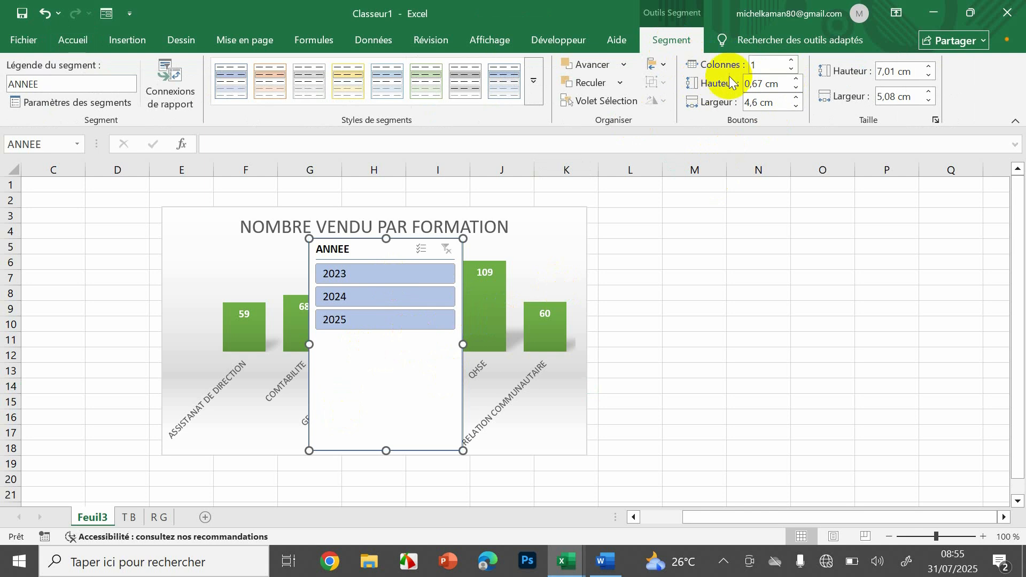
pyautogui.click(790, 61)
pyautogui.click(790, 61)
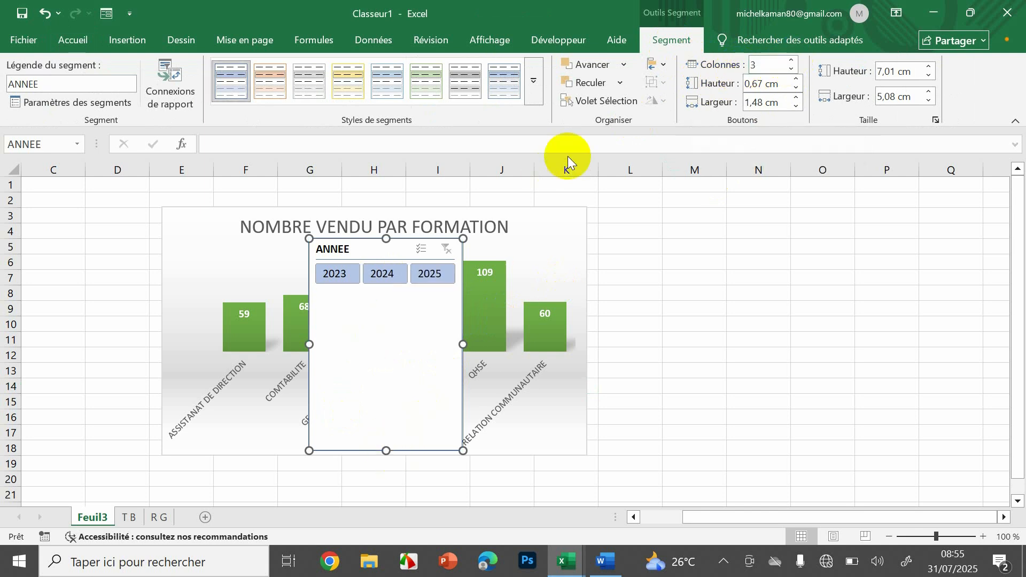
pyautogui.click(49, 103)
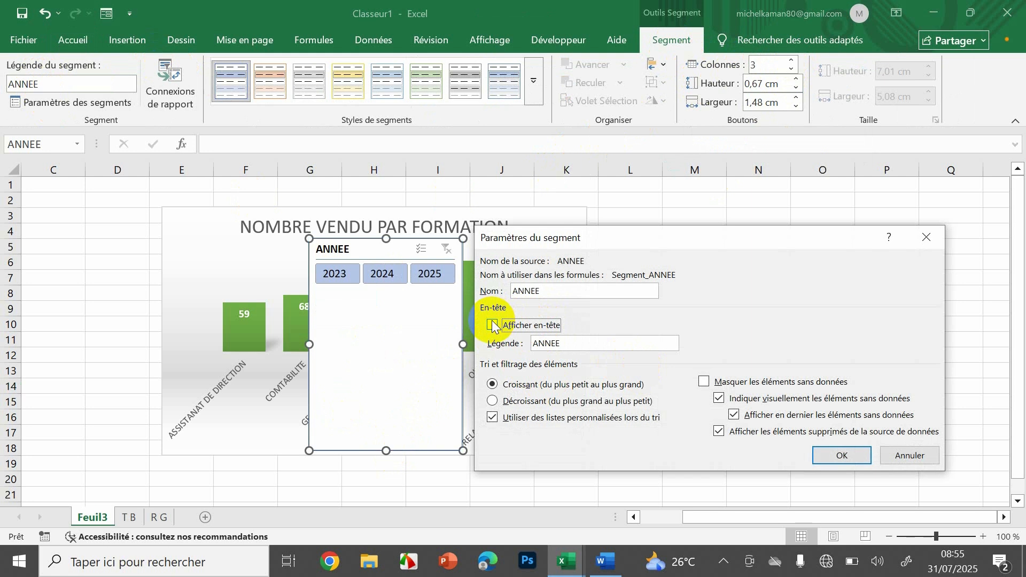
pyautogui.click(841, 456)
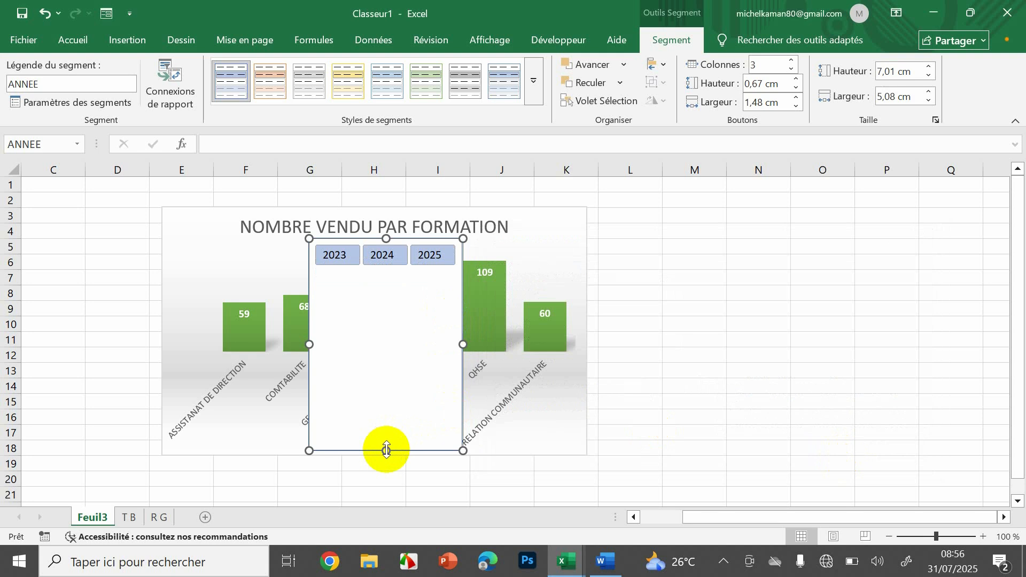
# Step: Shorten the ANNEE slicer to about 1.31 cm high and place it below the title at the chart's upper left
pyautogui.moveTo(388, 450); pyautogui.dragTo(381, 278)
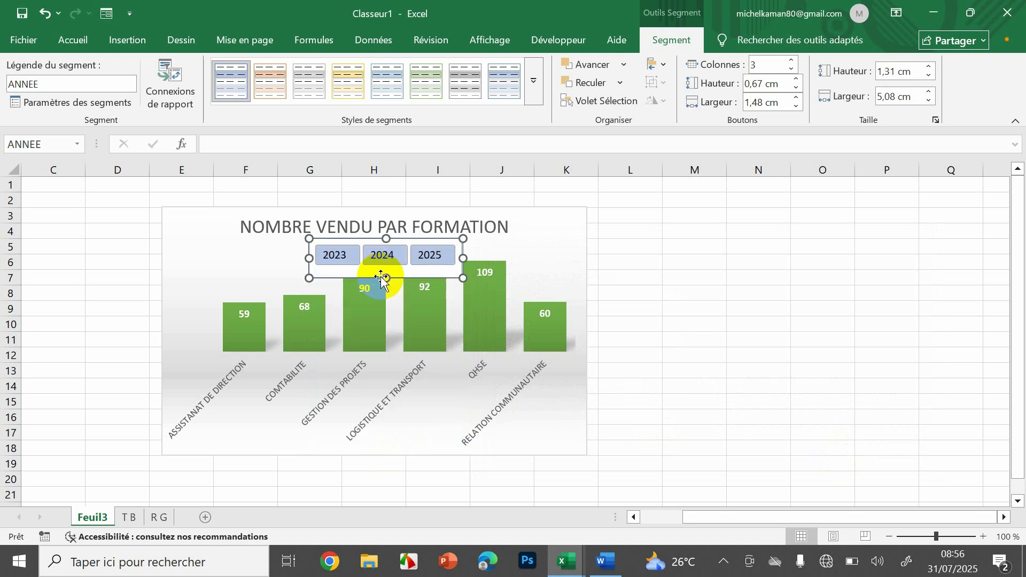
pyautogui.moveTo(400, 276); pyautogui.dragTo(264, 286)
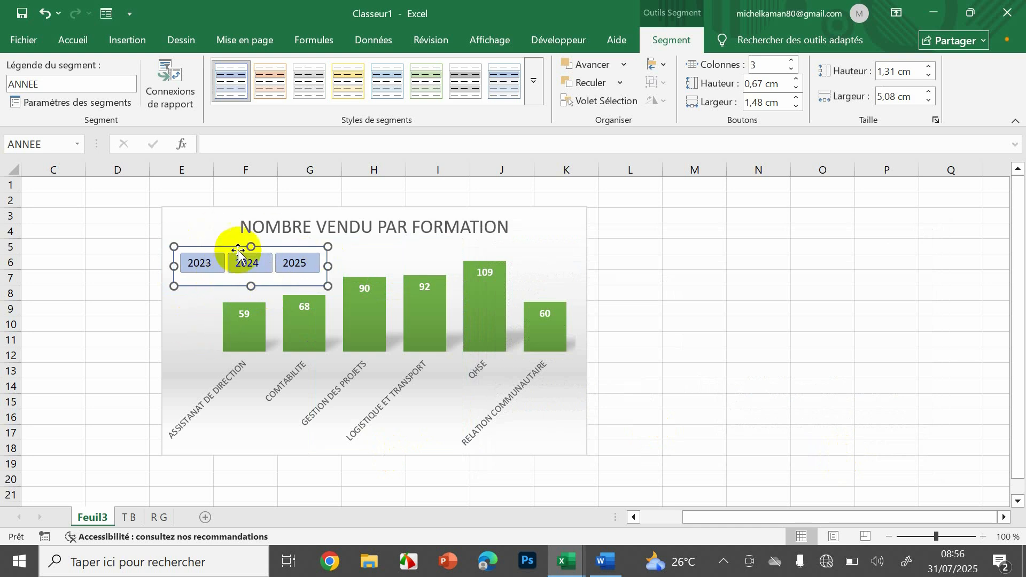
pyautogui.click(197, 312)
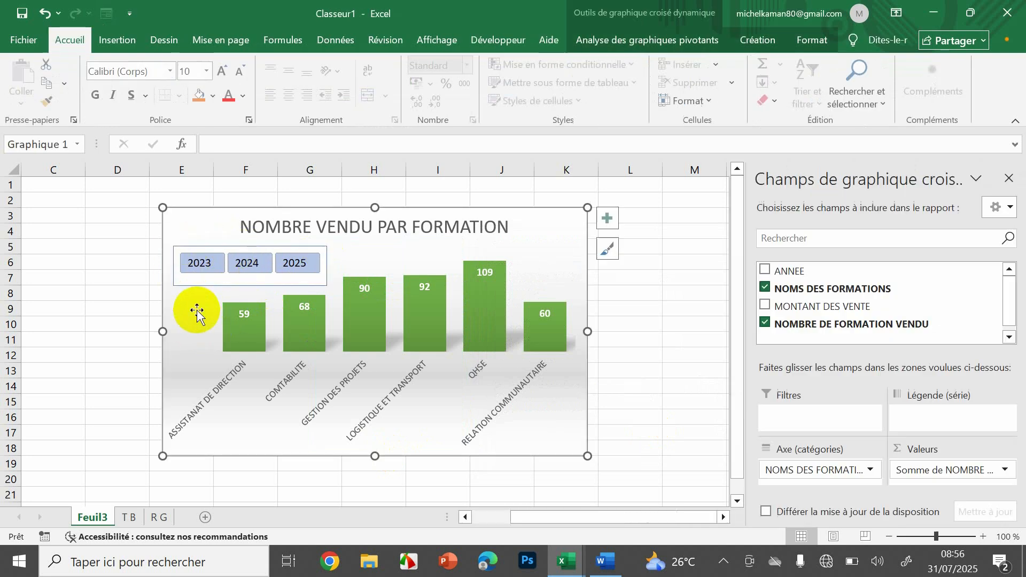
# Step: Apply the light green slicer style 6 to the ANNEE slicer and duplicate that style under the name SEGMENT VERT ANNEE
pyautogui.click(229, 286)
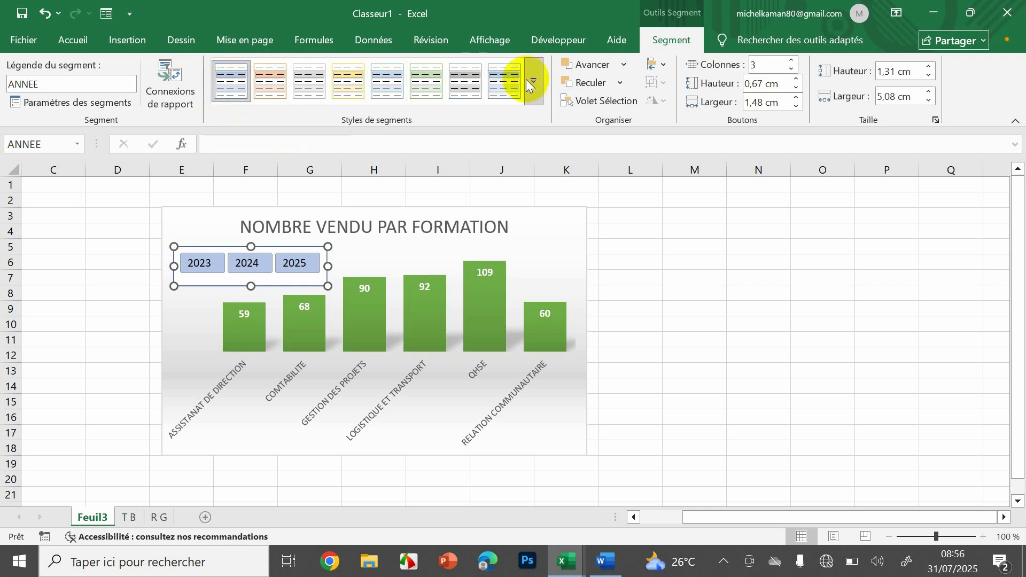
pyautogui.click(418, 79)
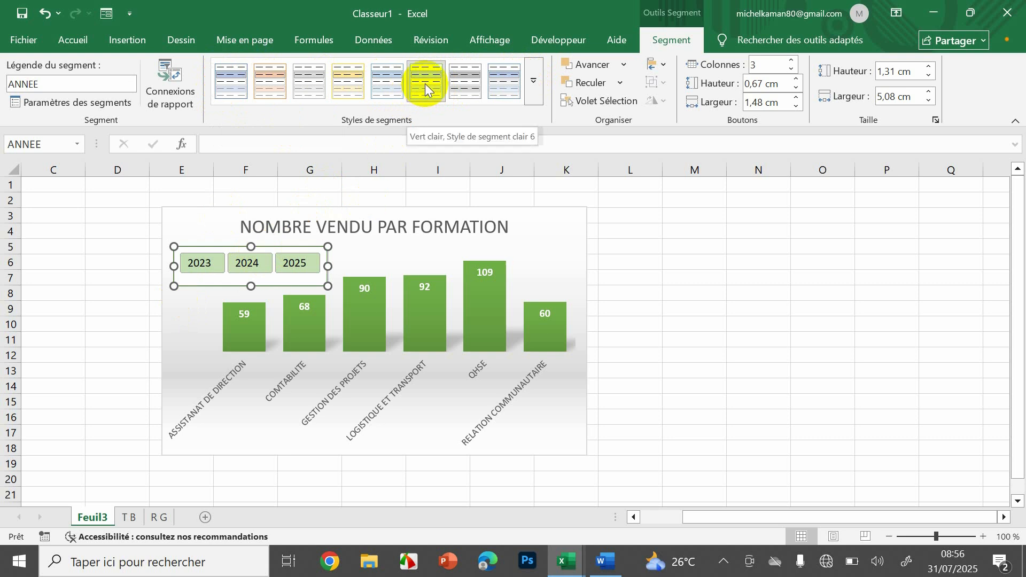
pyautogui.rightClick(424, 84)
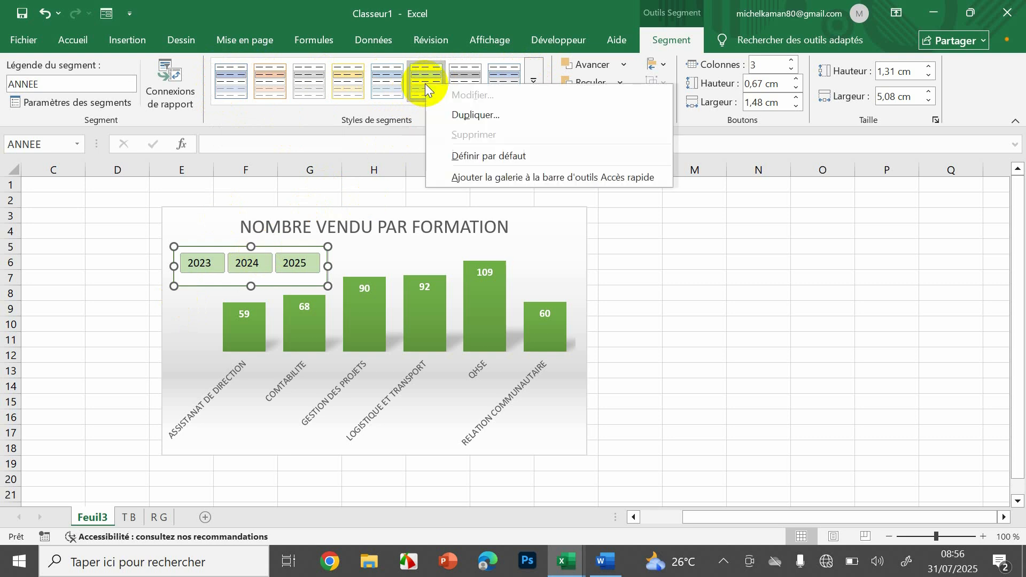
pyautogui.click(476, 116)
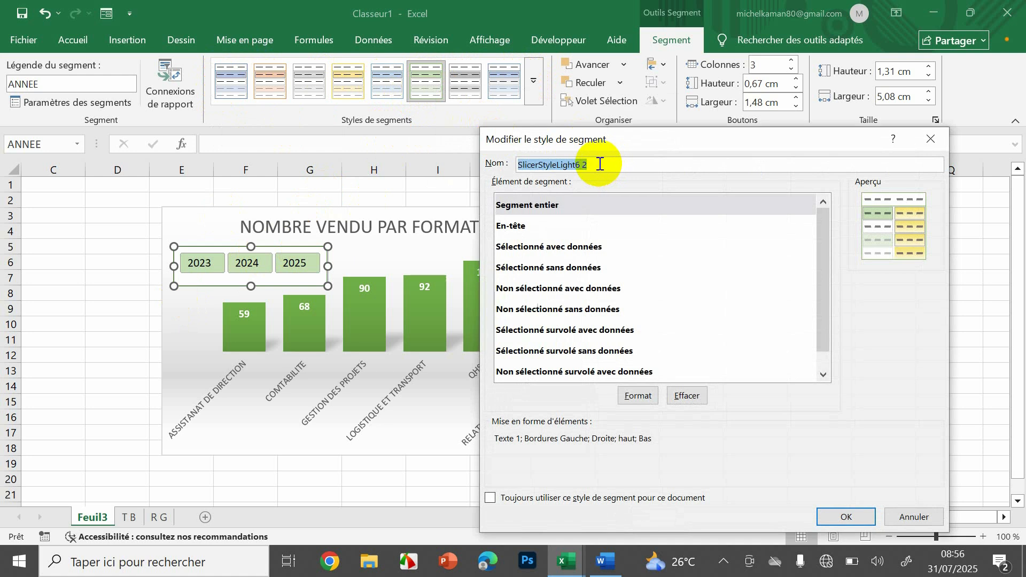
pyautogui.press('BackSpace')
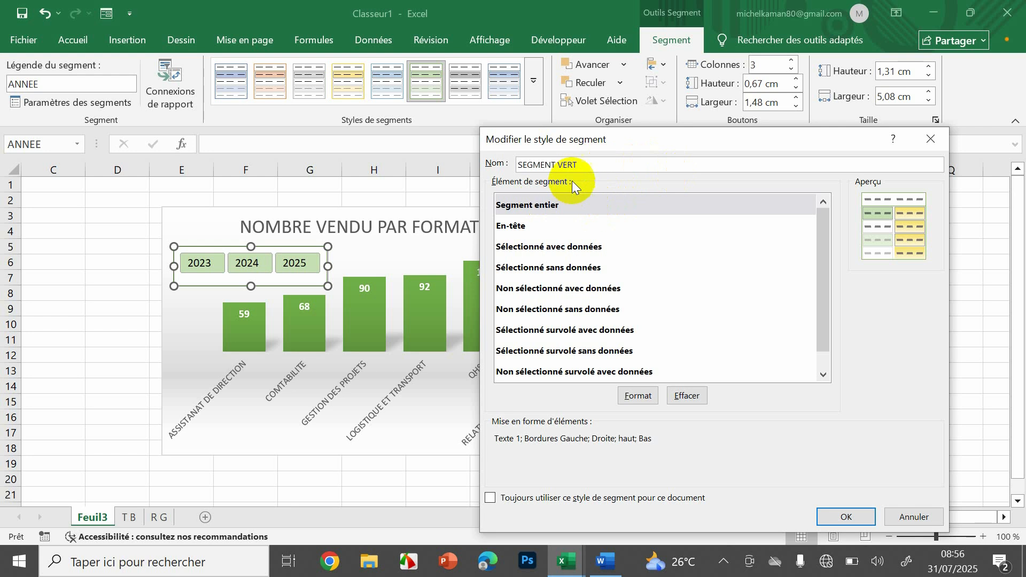
pyautogui.write('ANNEE')
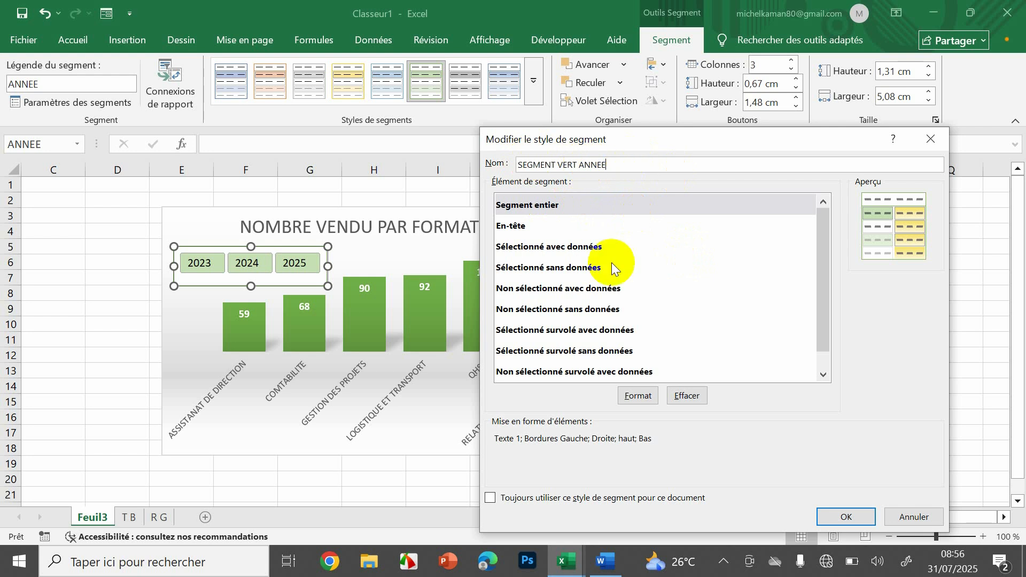
# Step: Format the new style's whole-slicer element as 12 pt bold without borders, and apply this custom style to the ANNEE slicer
pyautogui.click(648, 397)
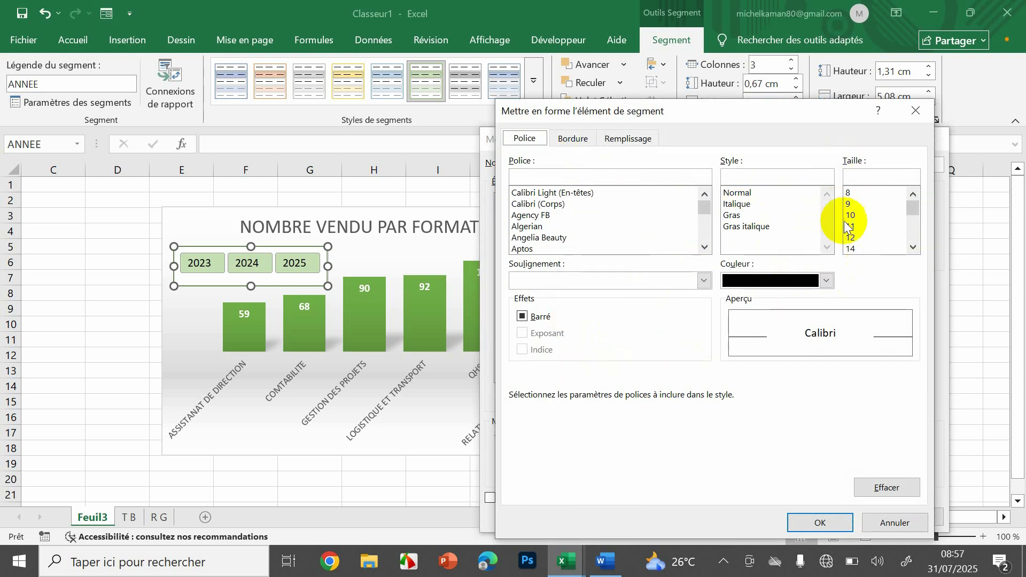
pyautogui.click(850, 237)
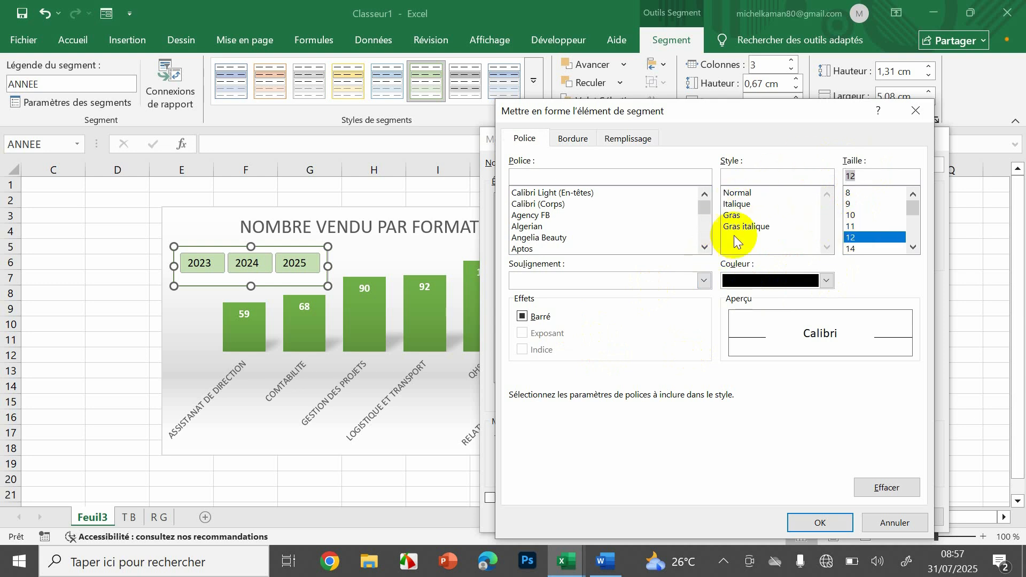
pyautogui.click(731, 216)
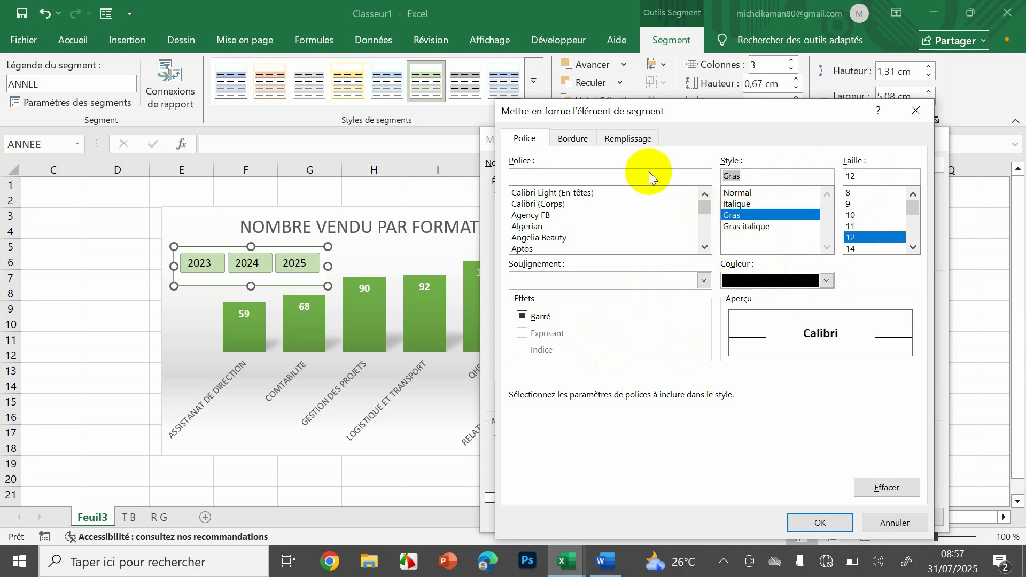
pyautogui.click(571, 140)
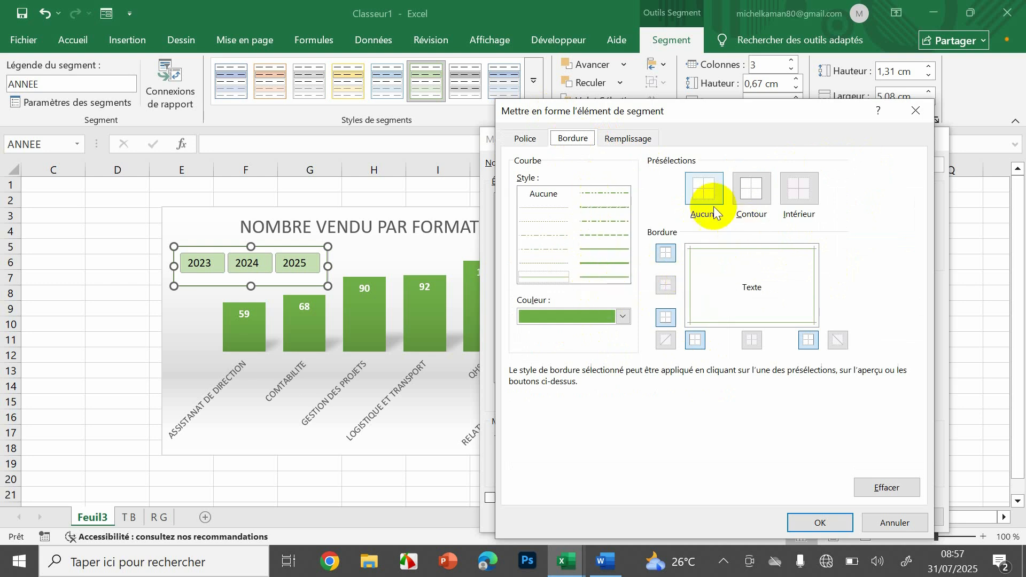
pyautogui.click(704, 190)
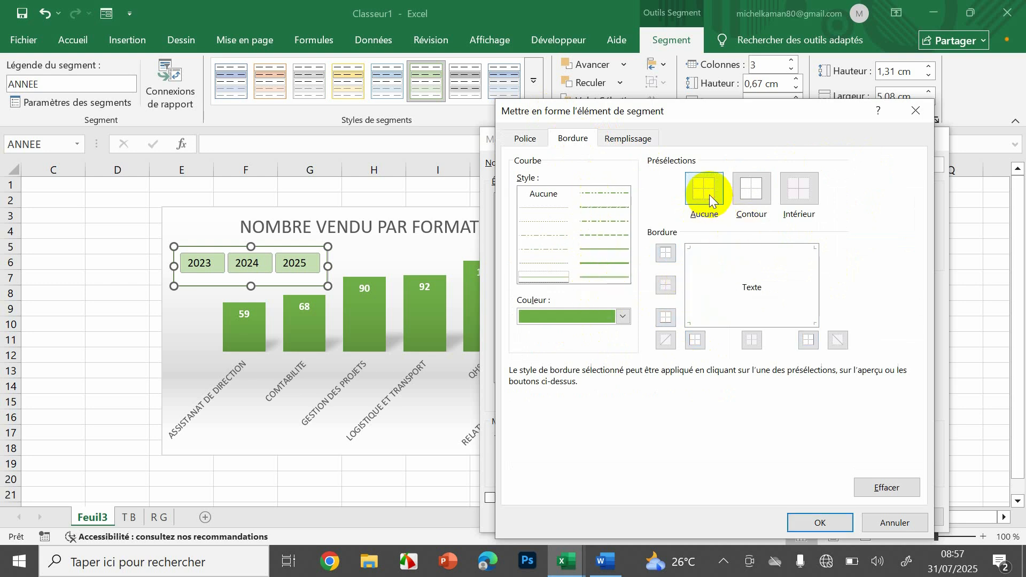
pyautogui.click(836, 522)
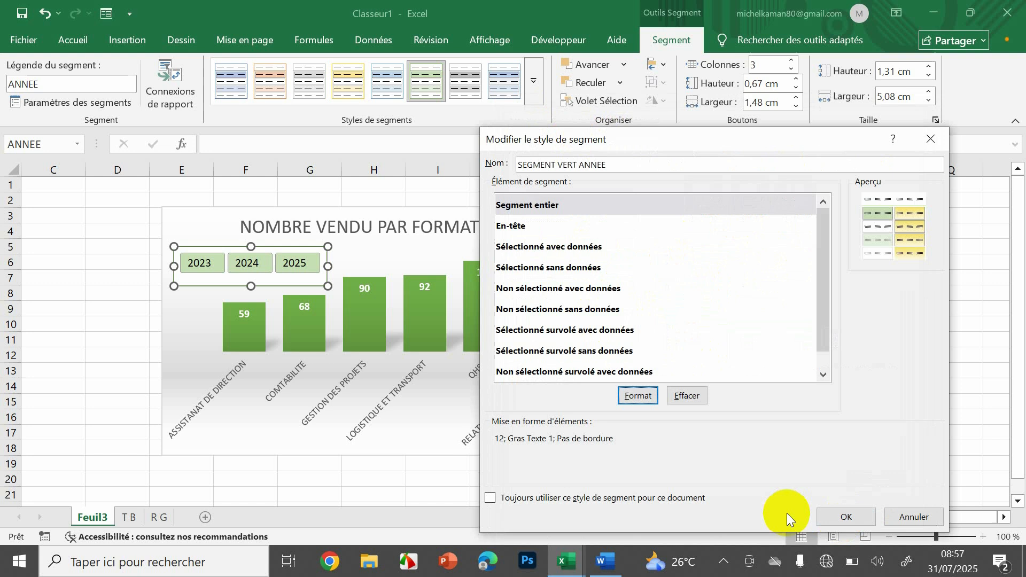
pyautogui.click(822, 517)
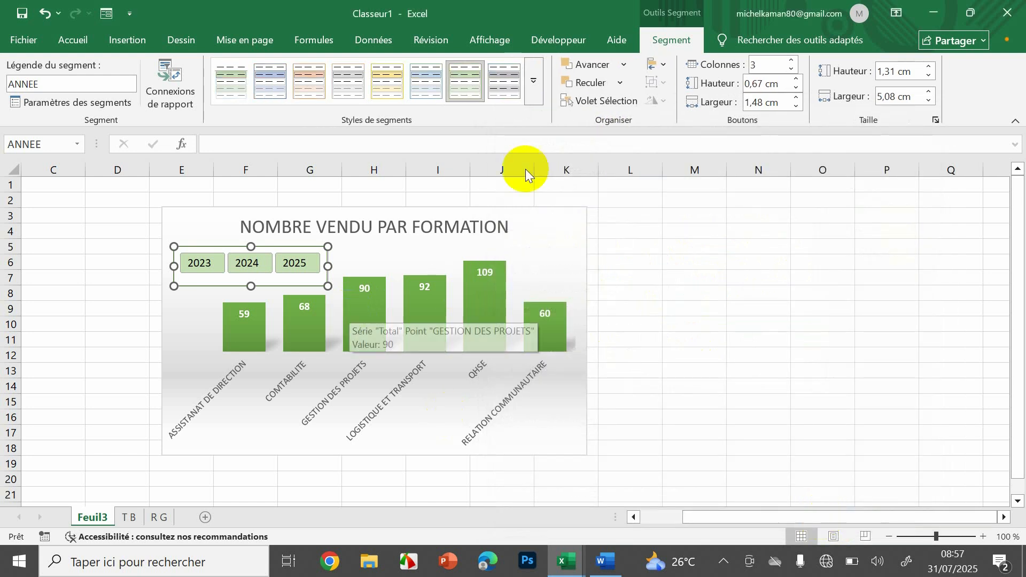
pyautogui.click(534, 85)
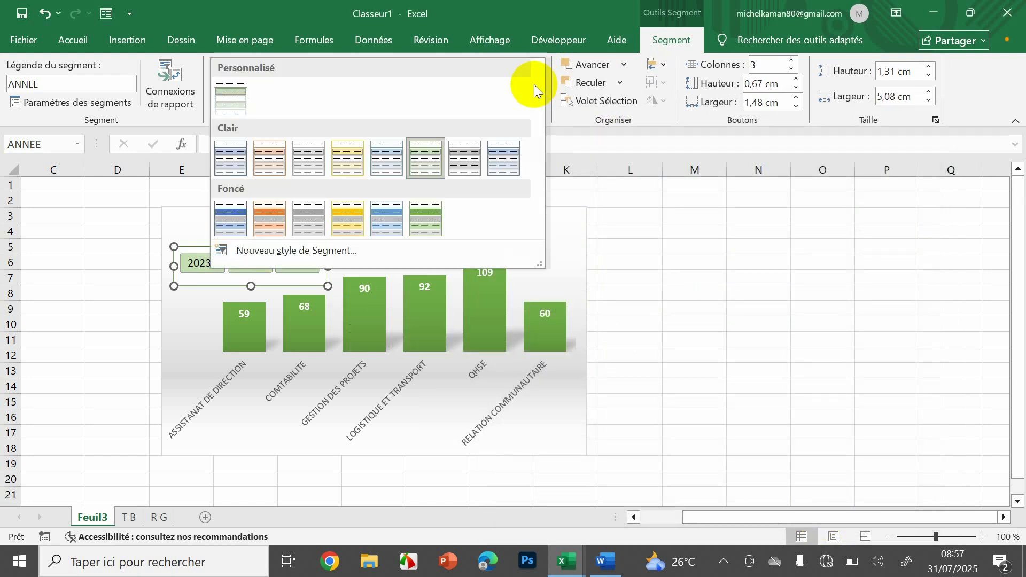
pyautogui.click(235, 97)
# Step: Cut the pivot chart together with its ANNEE slicer and paste both at cell A1 of the R G sheet
pyautogui.click(173, 344)
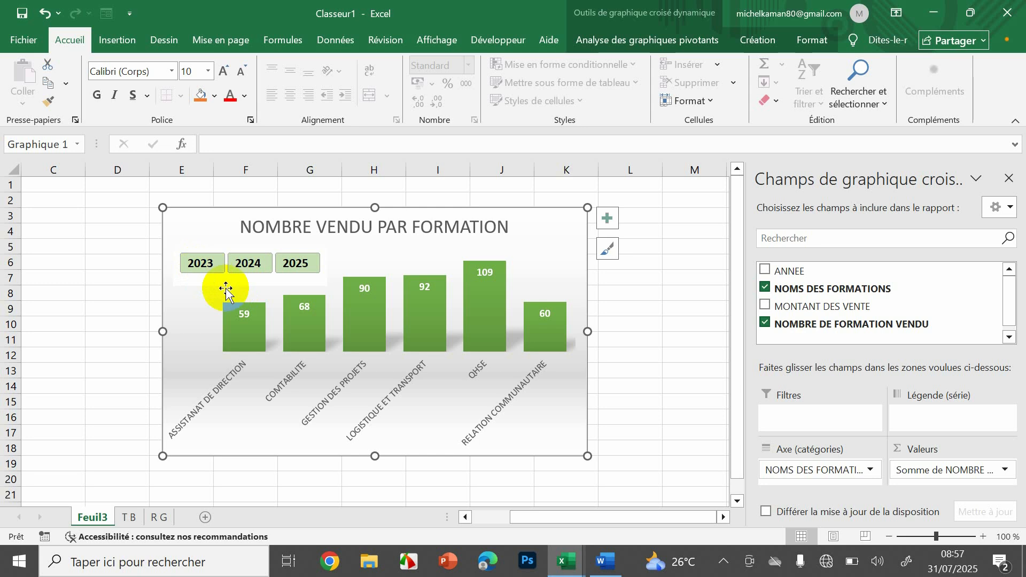
pyautogui.press('ctrl')
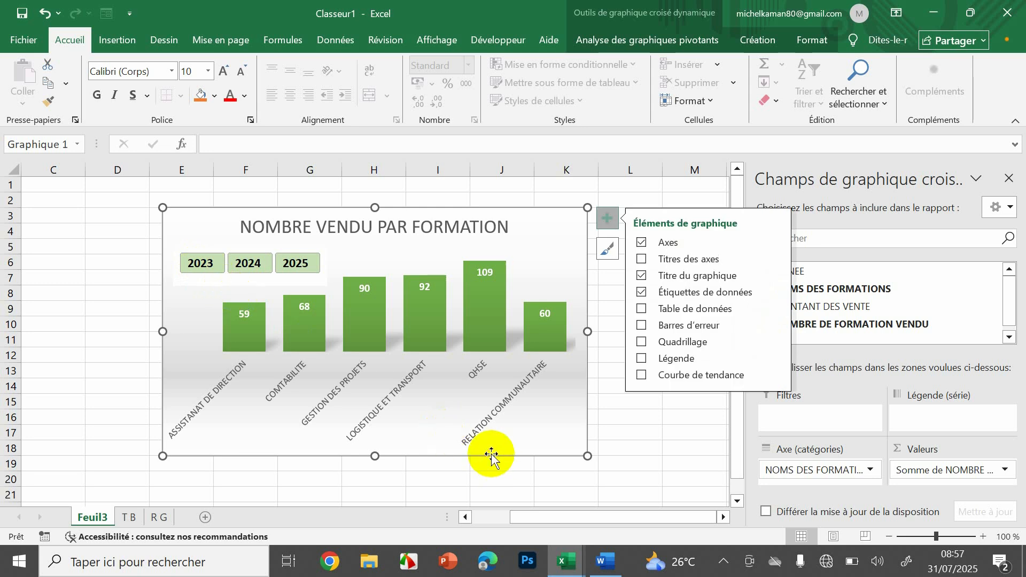
pyautogui.click(230, 287)
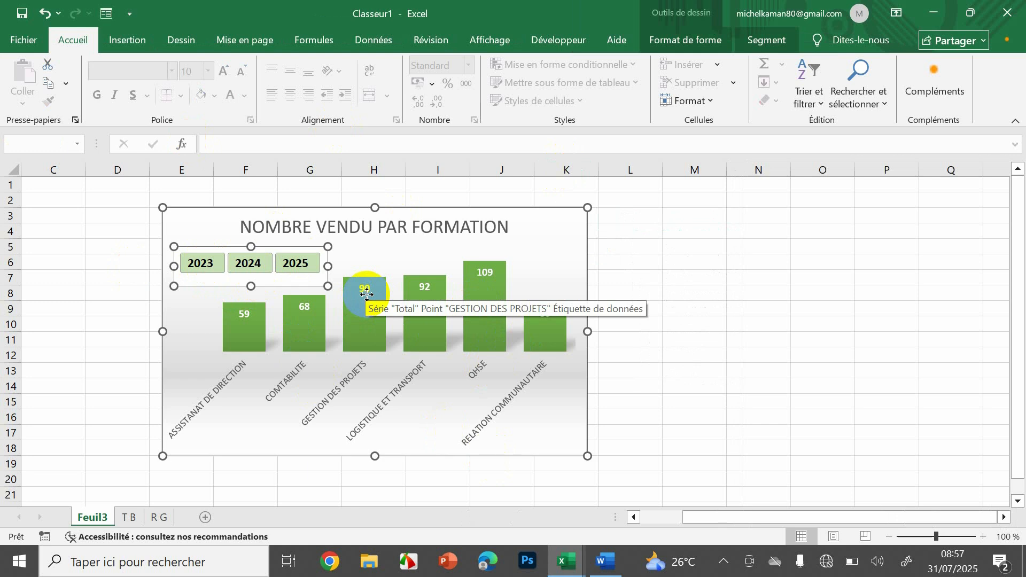
pyautogui.hotkey('ctrl', 'x')
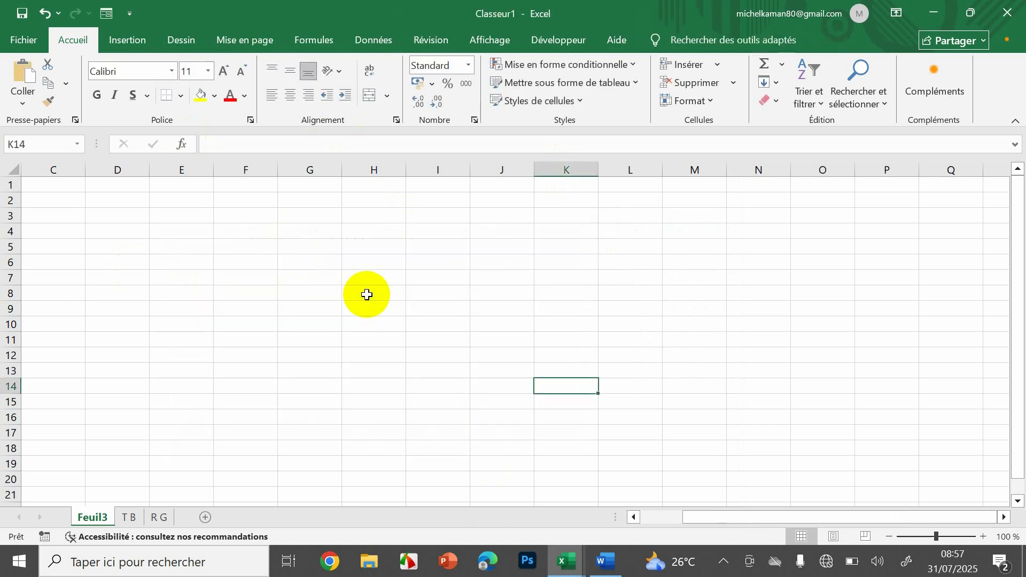
pyautogui.click(160, 517)
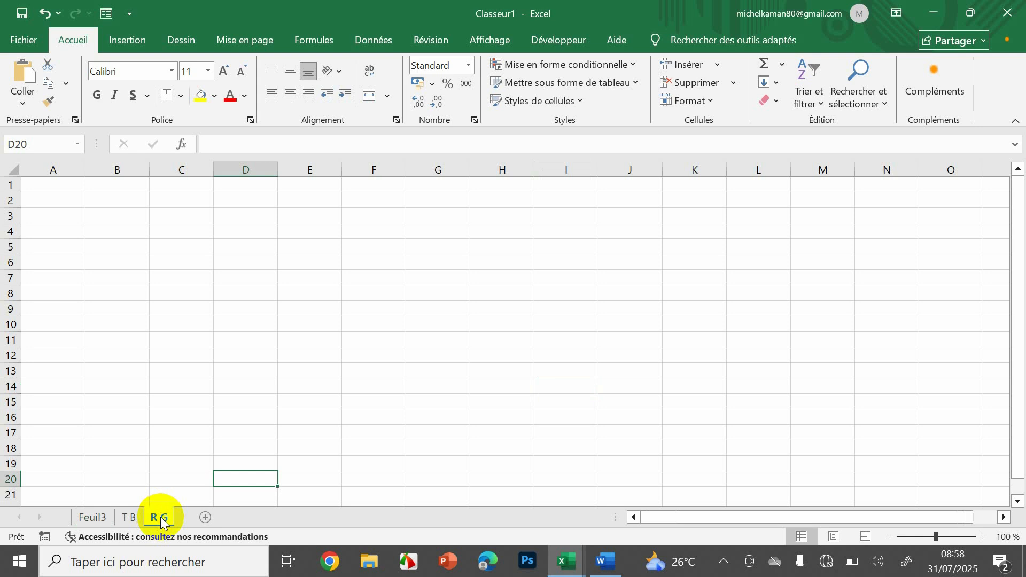
pyautogui.click(44, 189)
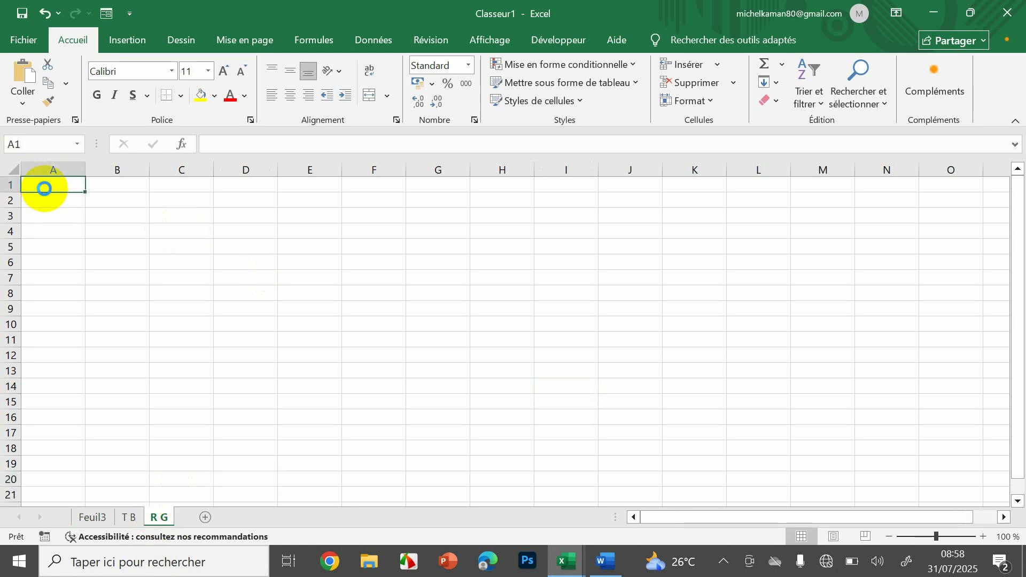
pyautogui.hotkey('ctrl', 'v')
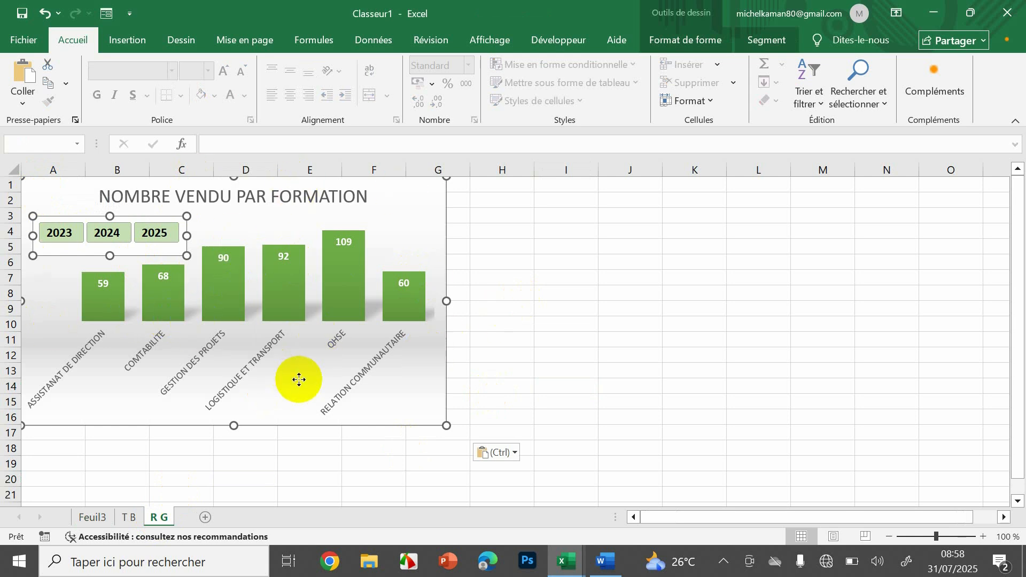
pyautogui.click(527, 398)
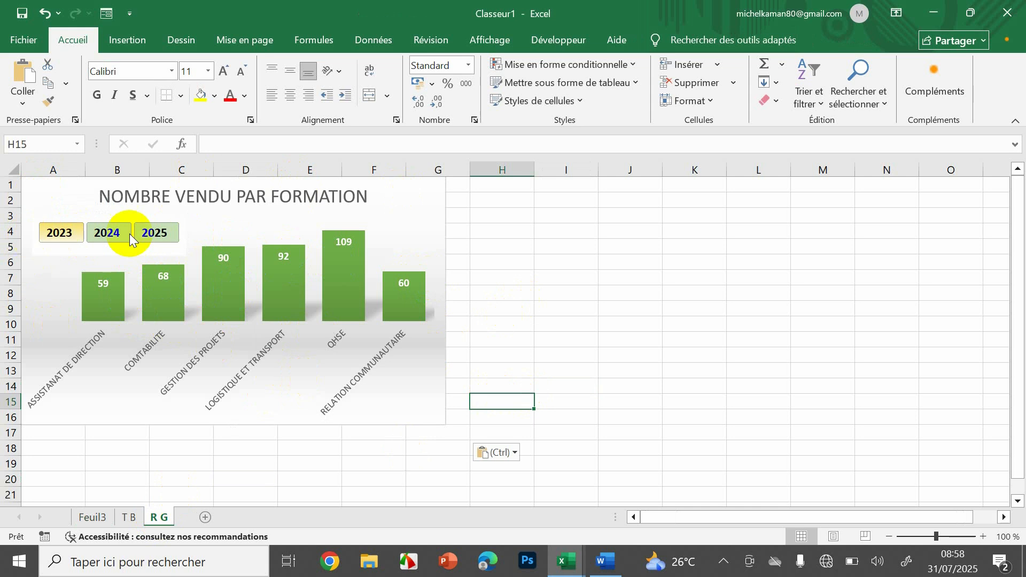
# Step: Filter the chart by 2023, 2024 and 2025 in turn with the slicer, finishing on 2024
pyautogui.click(64, 233)
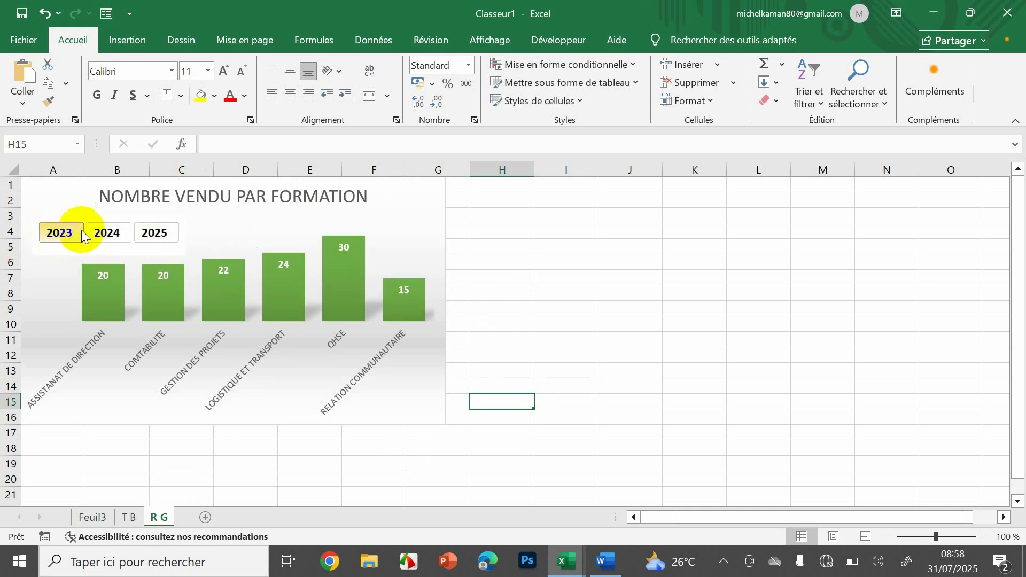
pyautogui.click(106, 234)
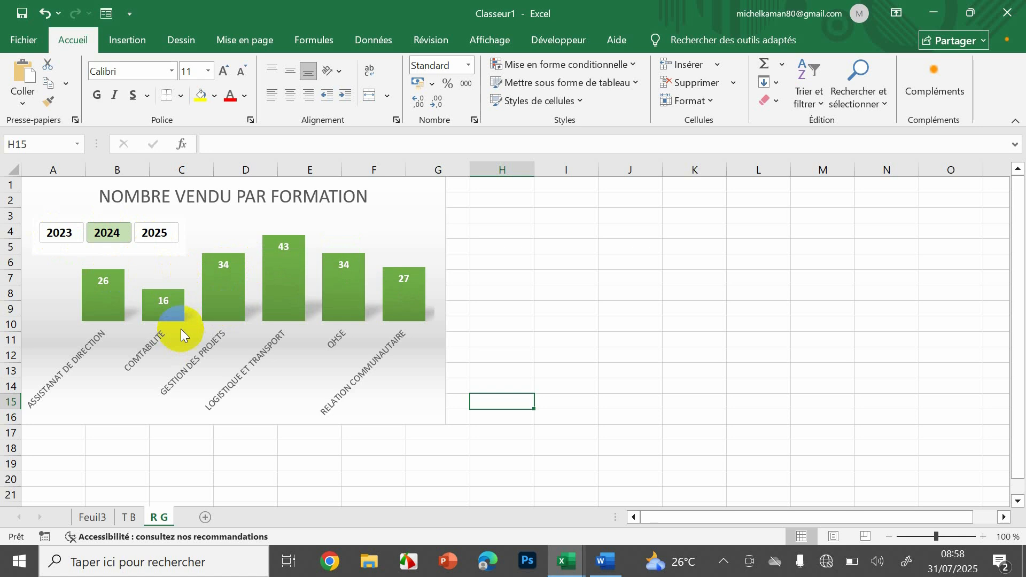
pyautogui.click(154, 233)
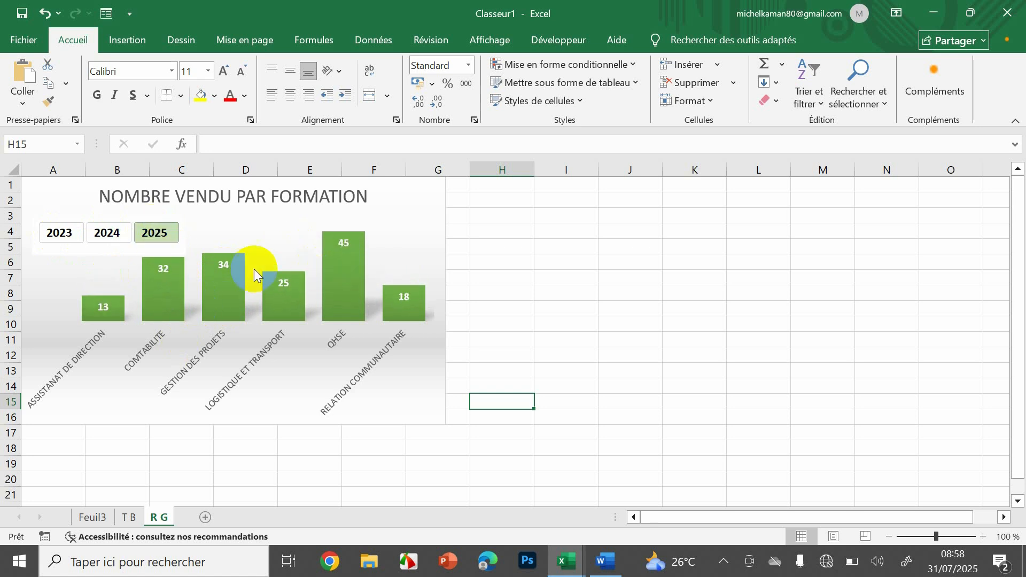
pyautogui.click(108, 233)
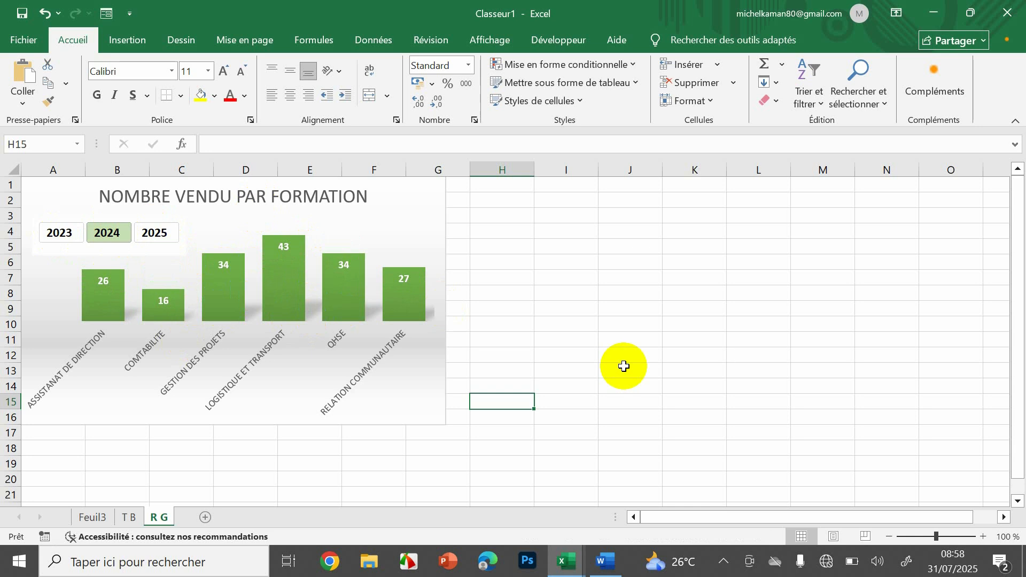
# Step: Copy the pivot table in A1:B8 of Feuil3 to cell D1 and fit column E's width to its contents
pyautogui.click(96, 521)
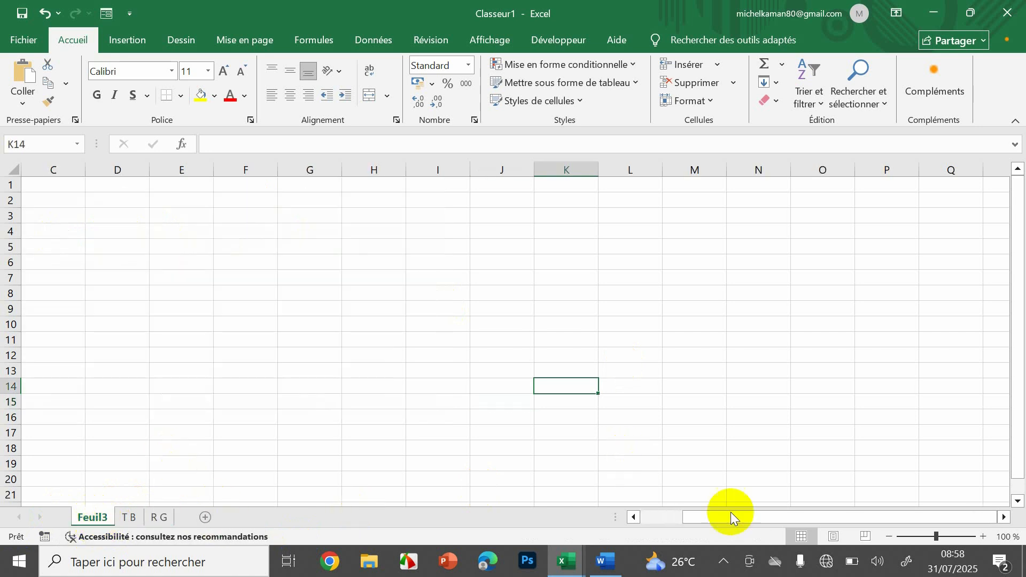
pyautogui.moveTo(780, 510); pyautogui.dragTo(679, 517)
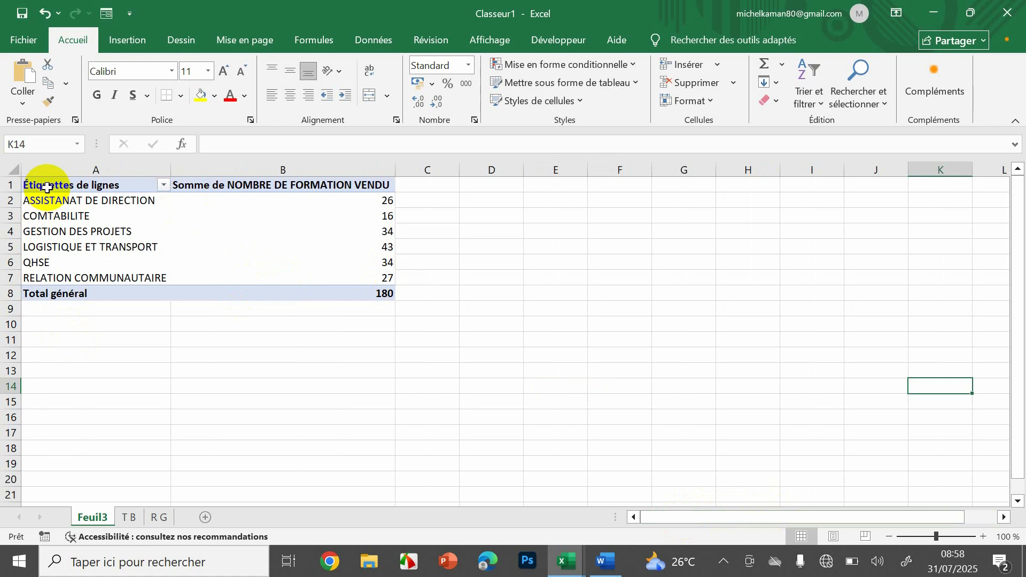
pyautogui.moveTo(47, 187); pyautogui.dragTo(377, 289)
pyautogui.hotkey('ctrl', 'c')
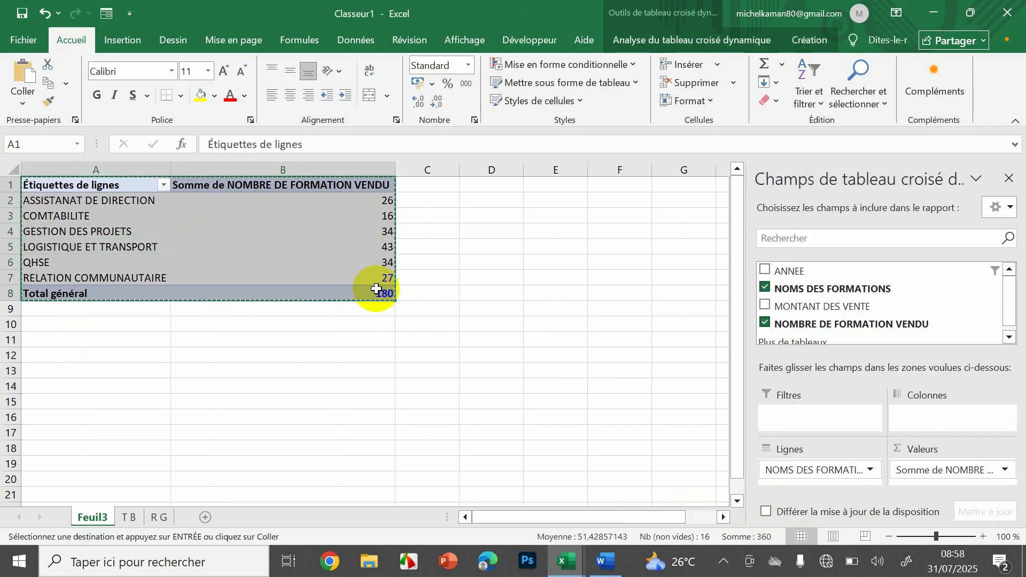
pyautogui.click(471, 185)
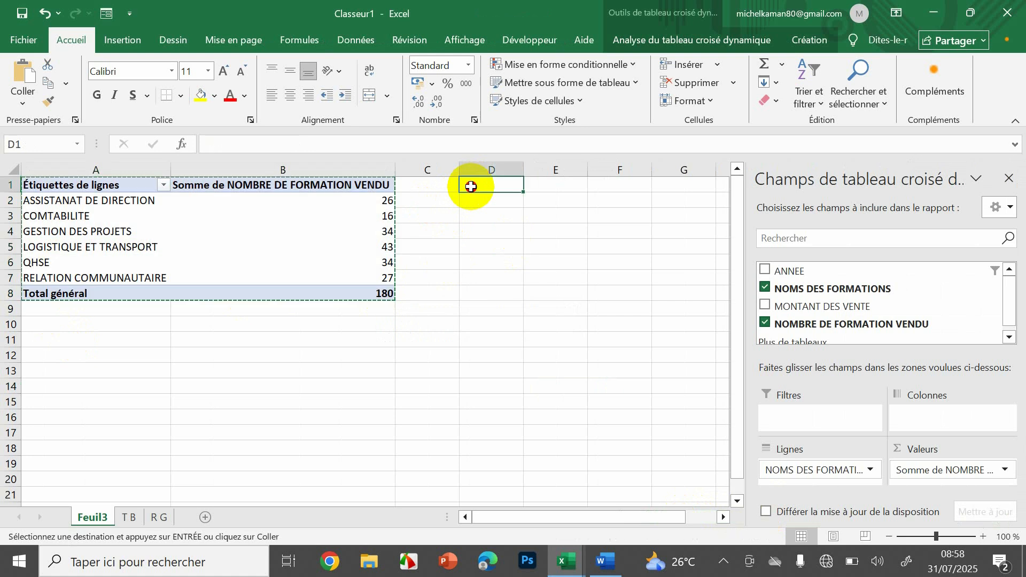
pyautogui.hotkey('ctrl', 'v')
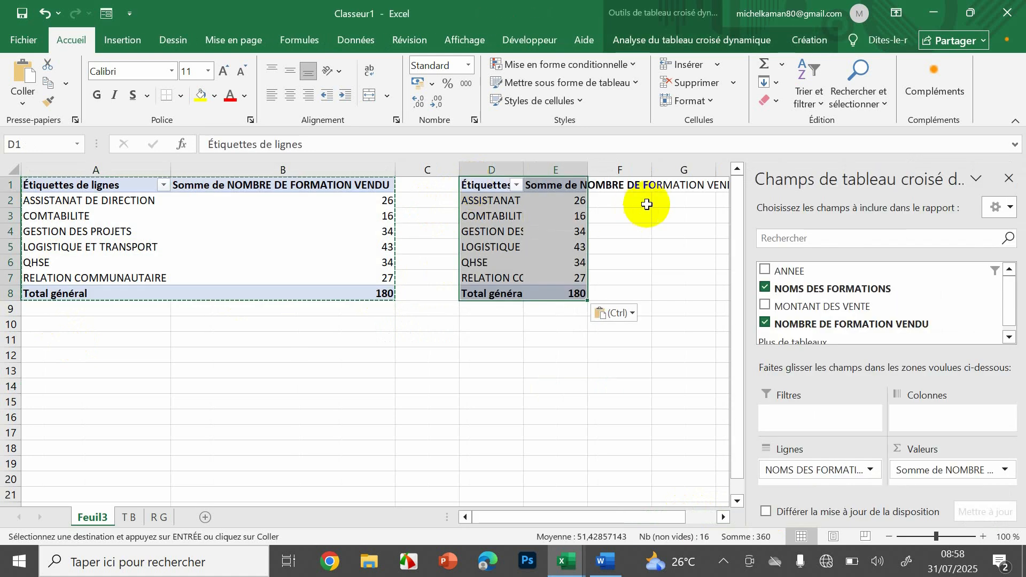
pyautogui.doubleClick(587, 168)
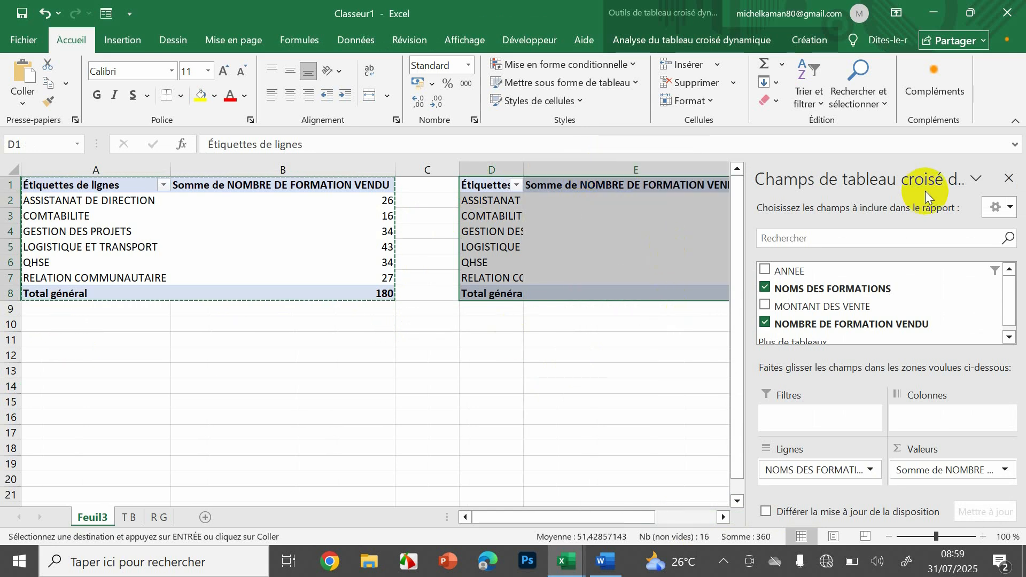
pyautogui.click(626, 397)
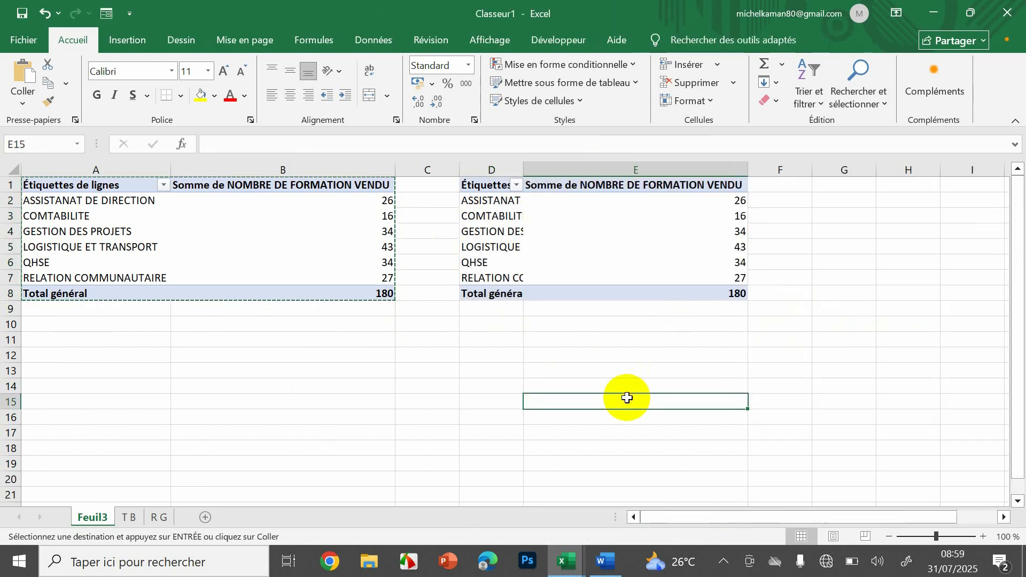
# Step: Remove the sum of NOMBRE DE FORMATION VENDU from the values of the copied pivot table
pyautogui.click(581, 274)
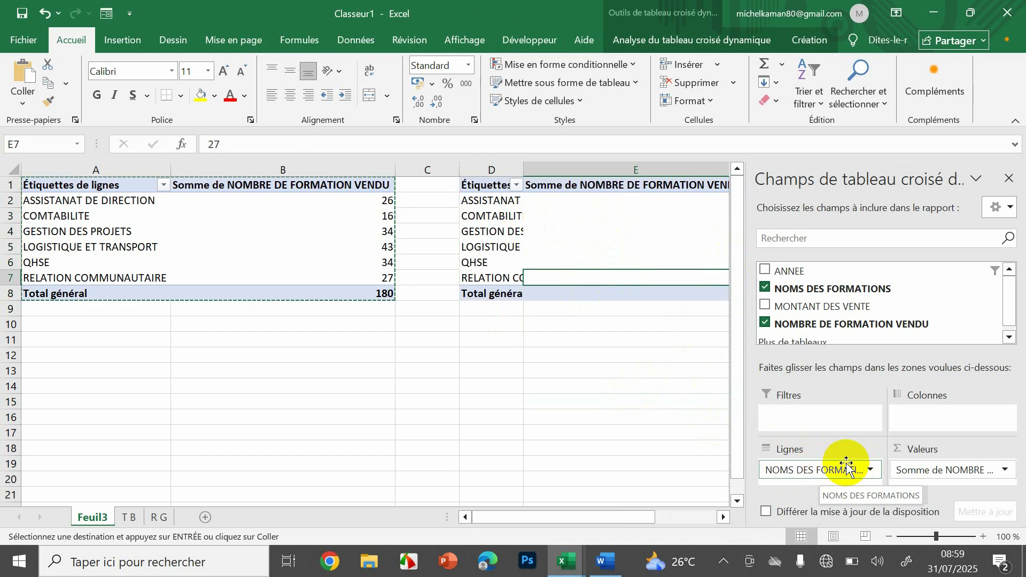
pyautogui.click(967, 471)
pyautogui.moveTo(968, 470); pyautogui.dragTo(645, 462)
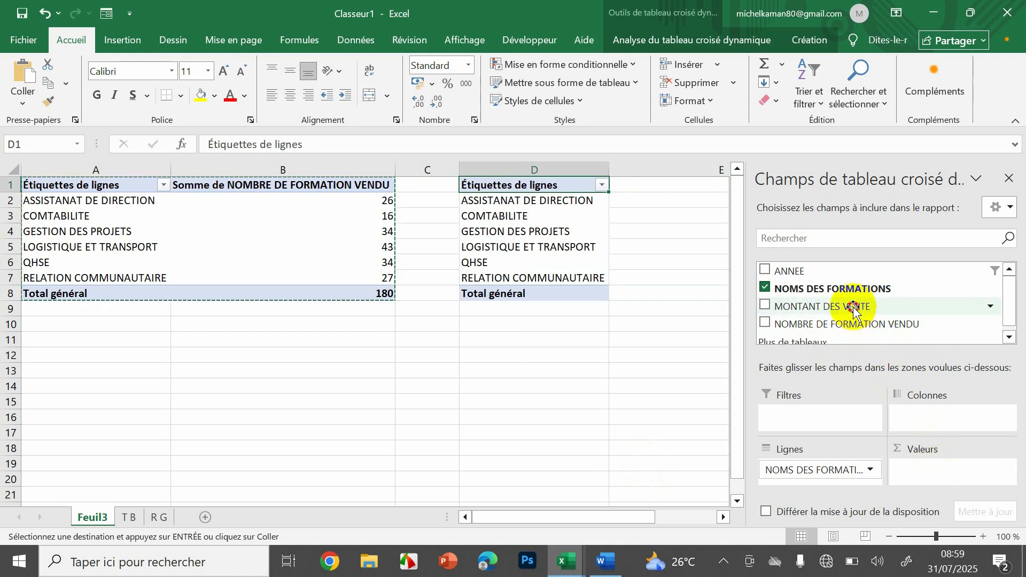
# Step: Add MONTANT DES VENTE to the values of the copied pivot table and check the model dashboard in MASTERCLASS 30 JUILLET
pyautogui.moveTo(851, 306); pyautogui.dragTo(941, 473)
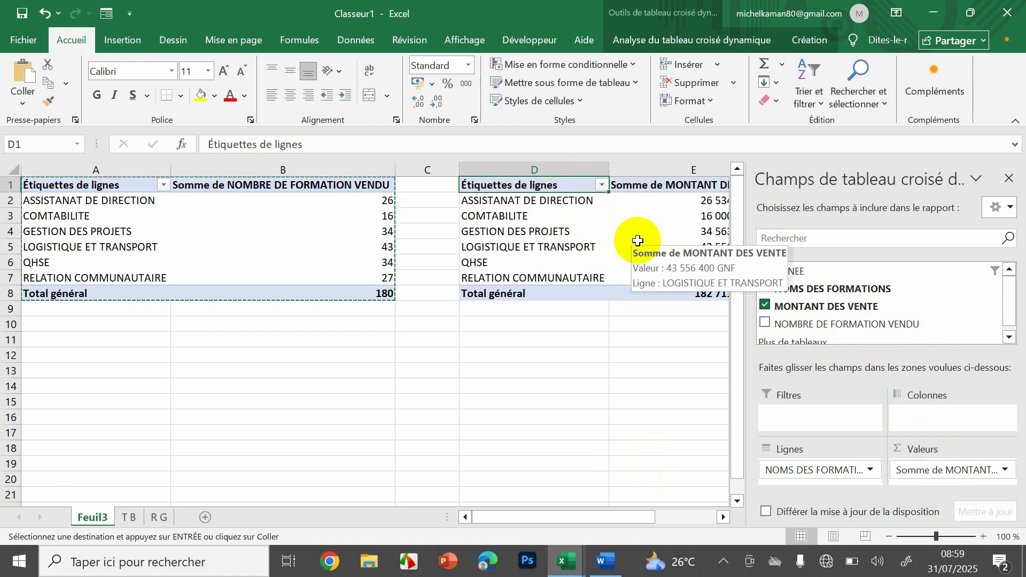
pyautogui.hotkey('alt', 'Tab')
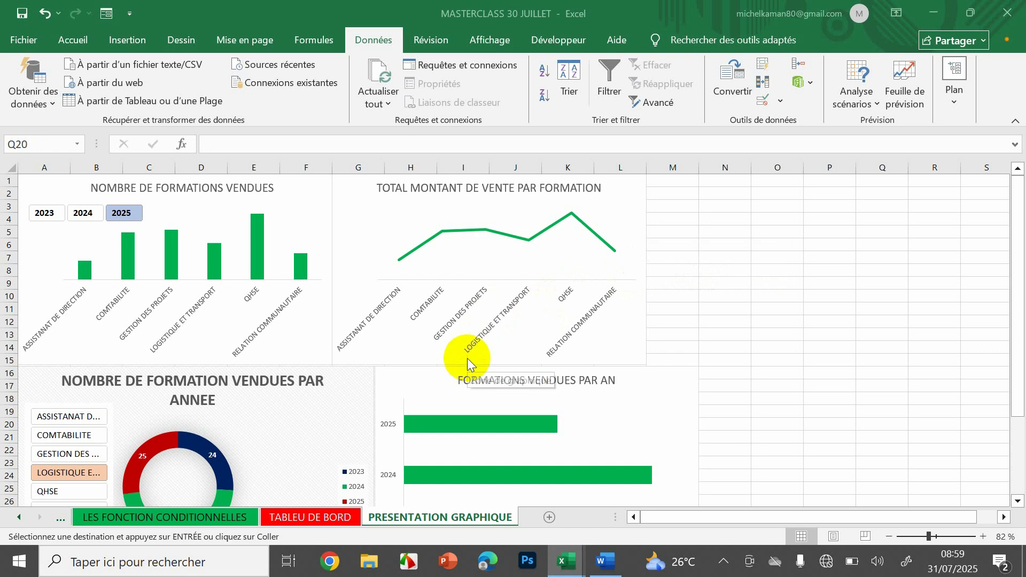
pyautogui.moveTo(586, 571)
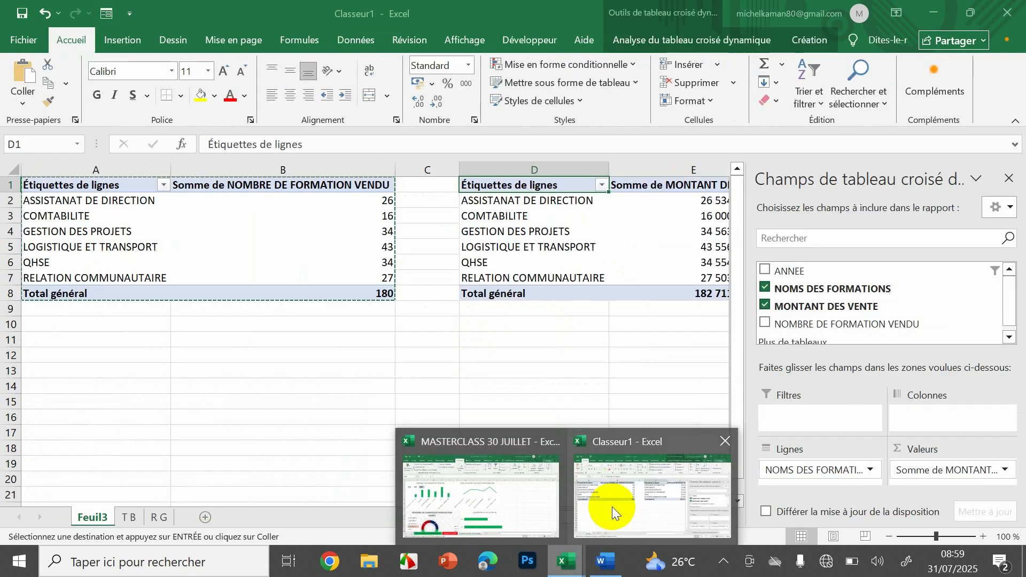
pyautogui.click(611, 507)
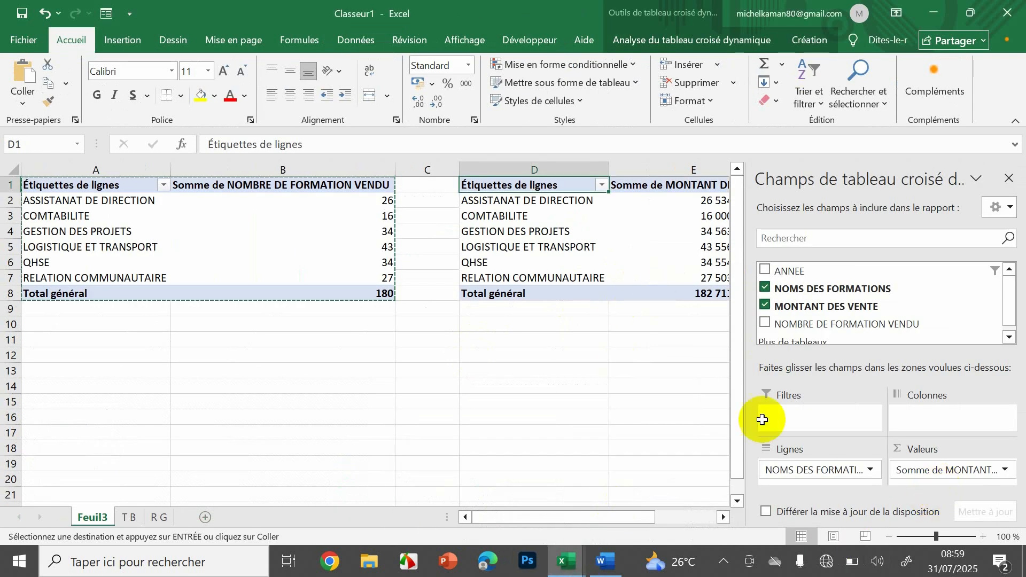
# Step: Insert a line (Courbe) pivot chart from the MONTANT DES VENTE pivot table and hide all its field buttons
pyautogui.click(628, 250)
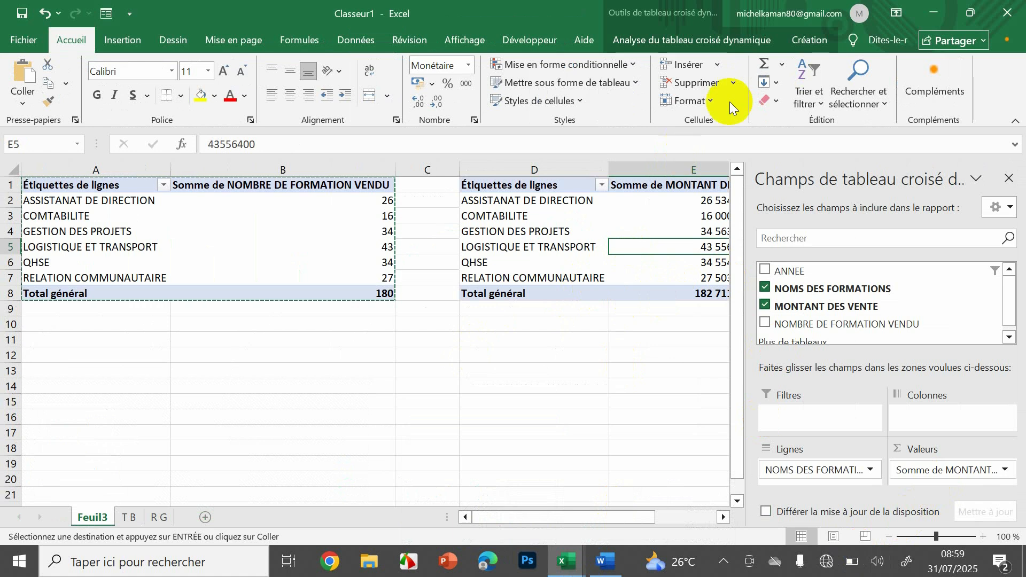
pyautogui.click(668, 47)
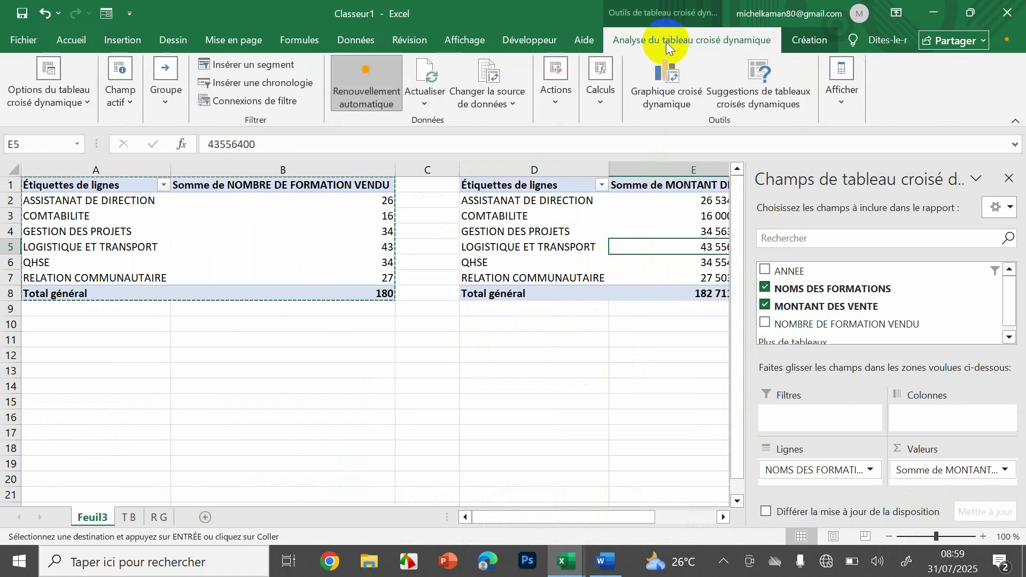
pyautogui.click(678, 91)
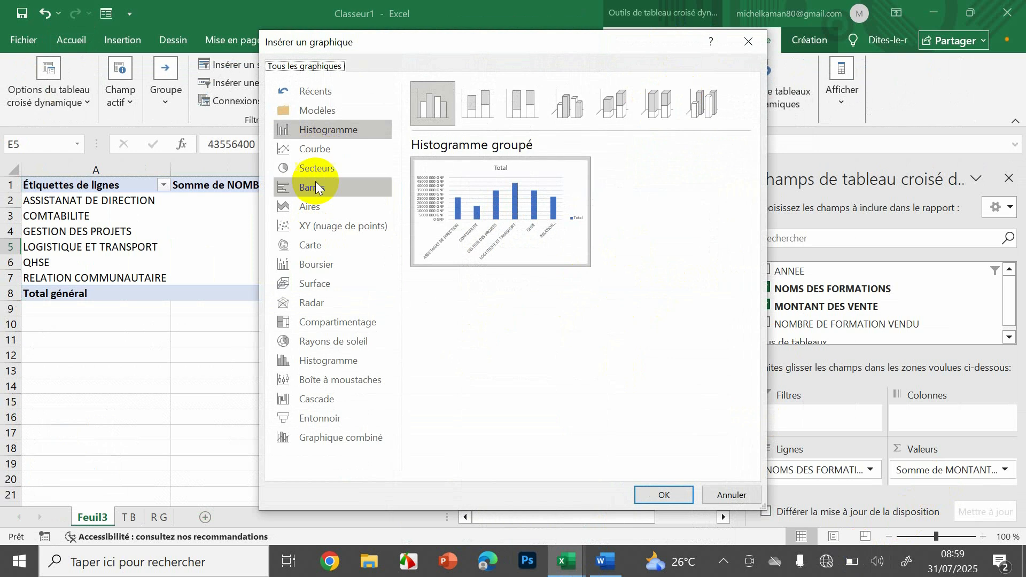
pyautogui.click(310, 149)
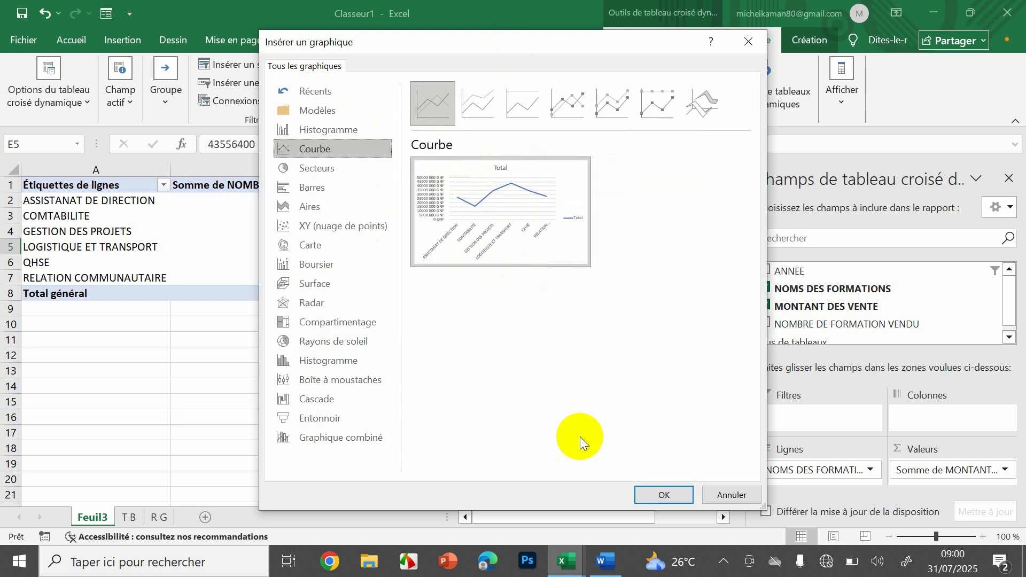
pyautogui.click(658, 487)
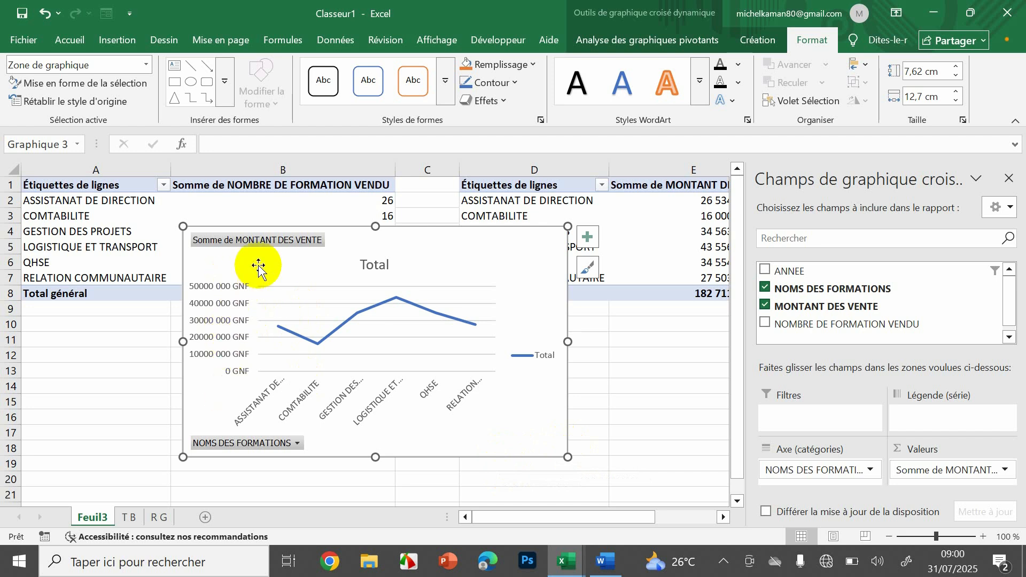
pyautogui.click(268, 242)
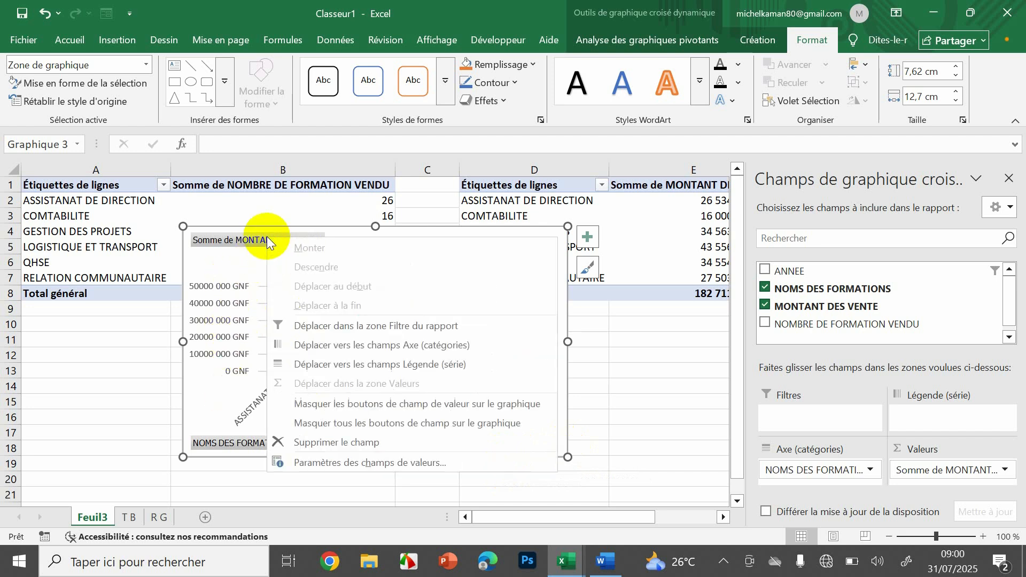
pyautogui.click(342, 424)
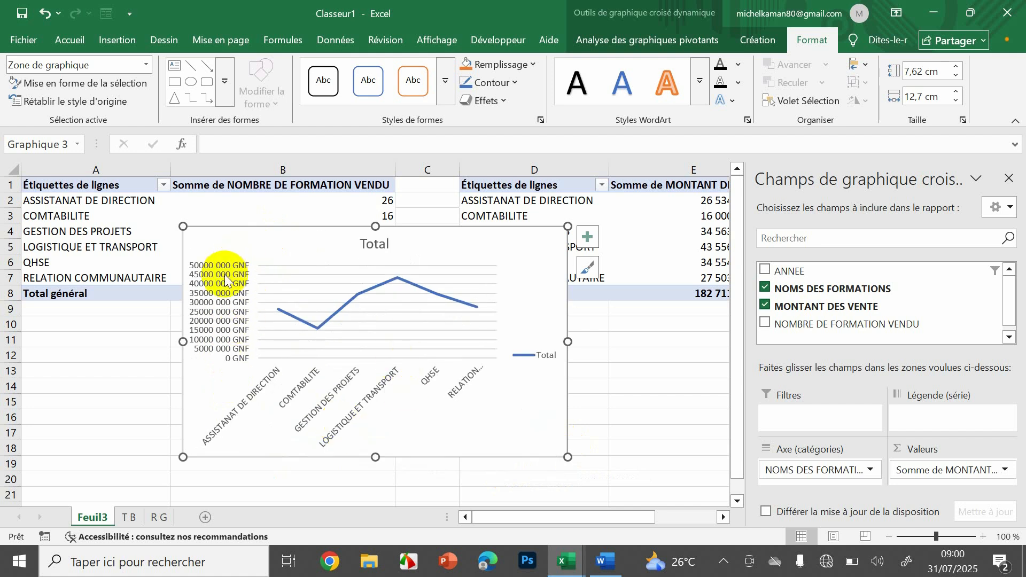
# Step: Remove the legend, the gridlines and the primary vertical axis from the line chart
pyautogui.click(586, 238)
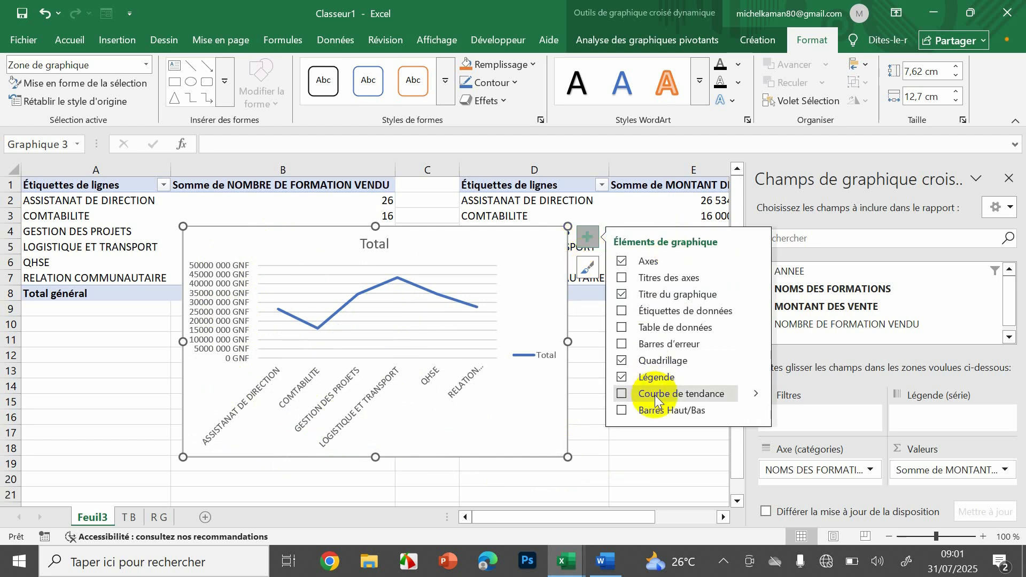
pyautogui.click(623, 378)
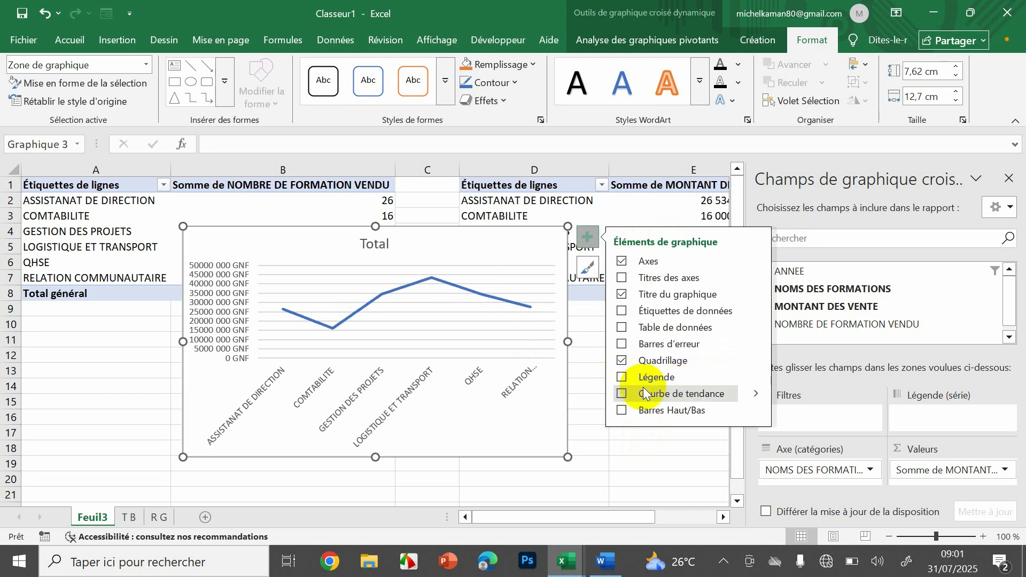
pyautogui.click(620, 361)
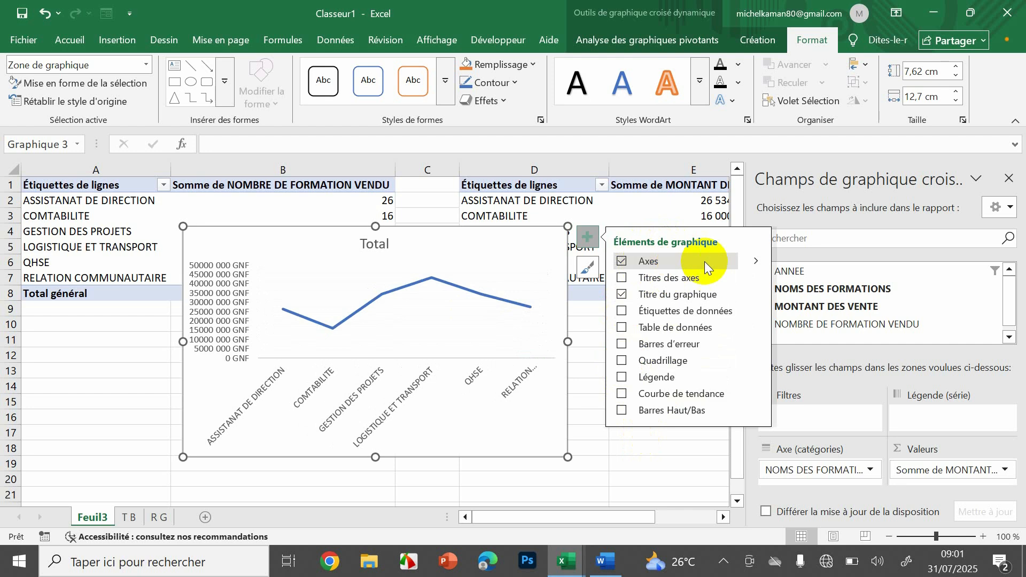
pyautogui.click(754, 260)
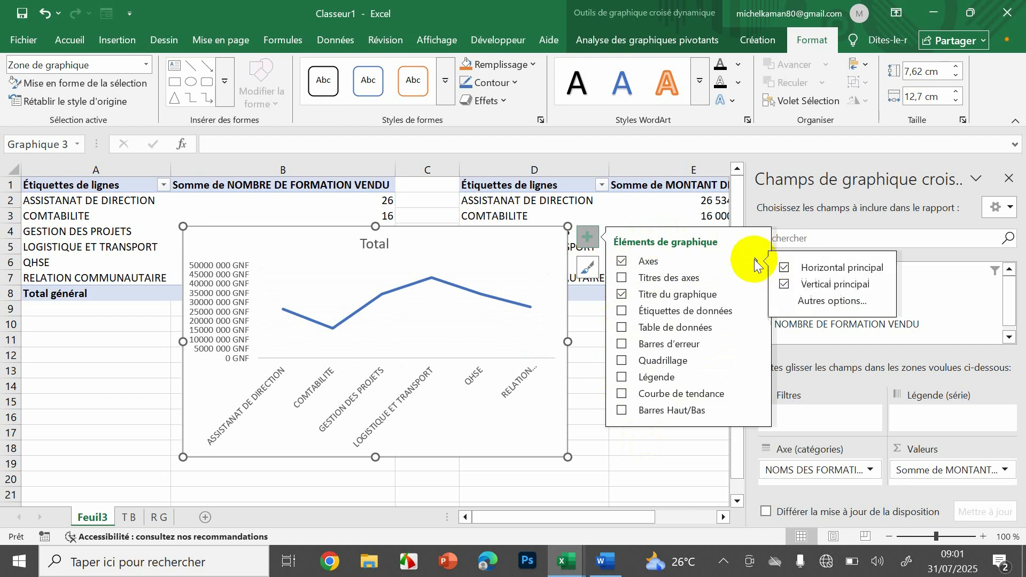
pyautogui.click(785, 284)
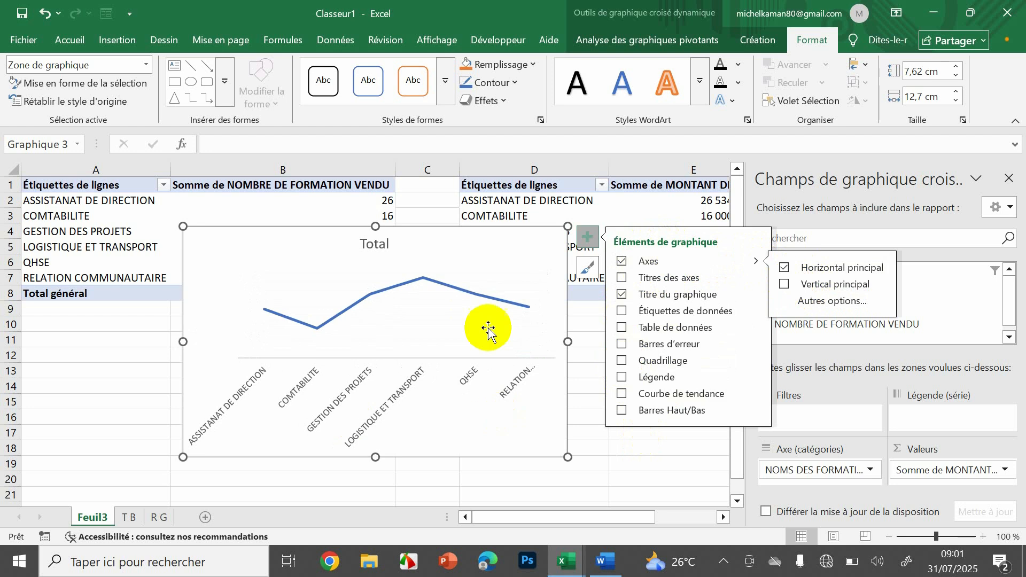
# Step: Format the chart's line with a dark green theme outline, 4½ pt thick
pyautogui.click(395, 285)
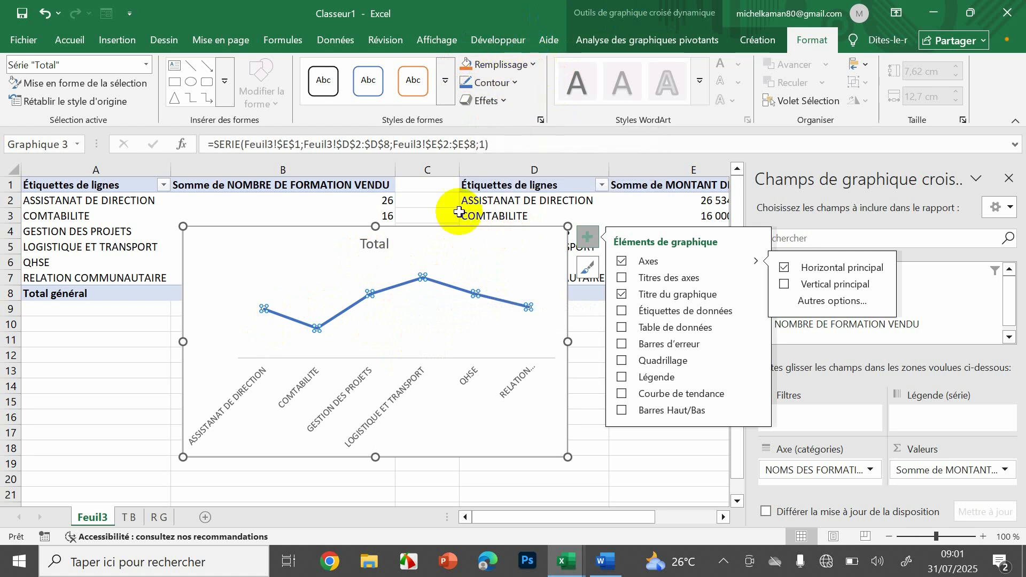
pyautogui.click(516, 81)
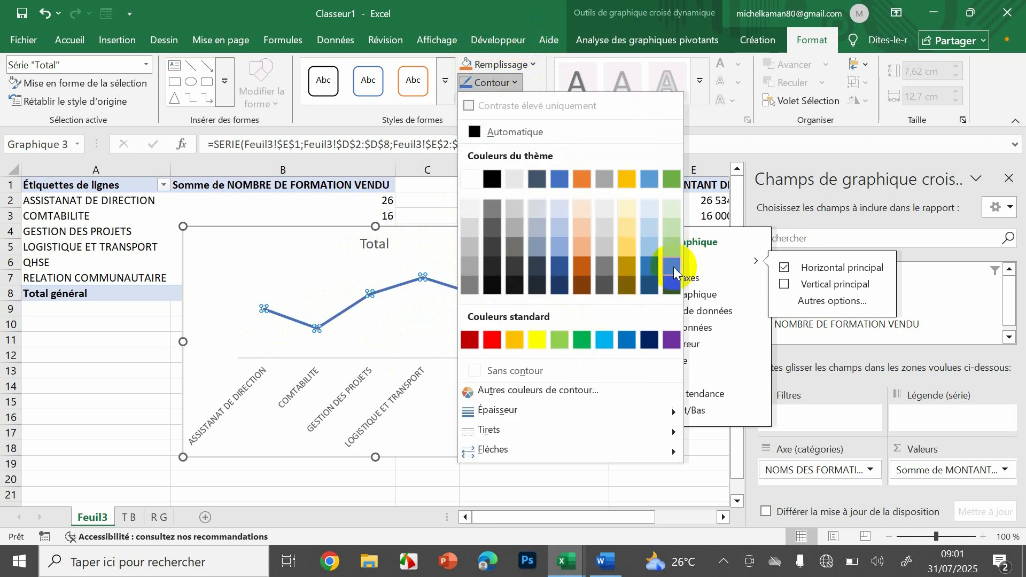
pyautogui.click(672, 267)
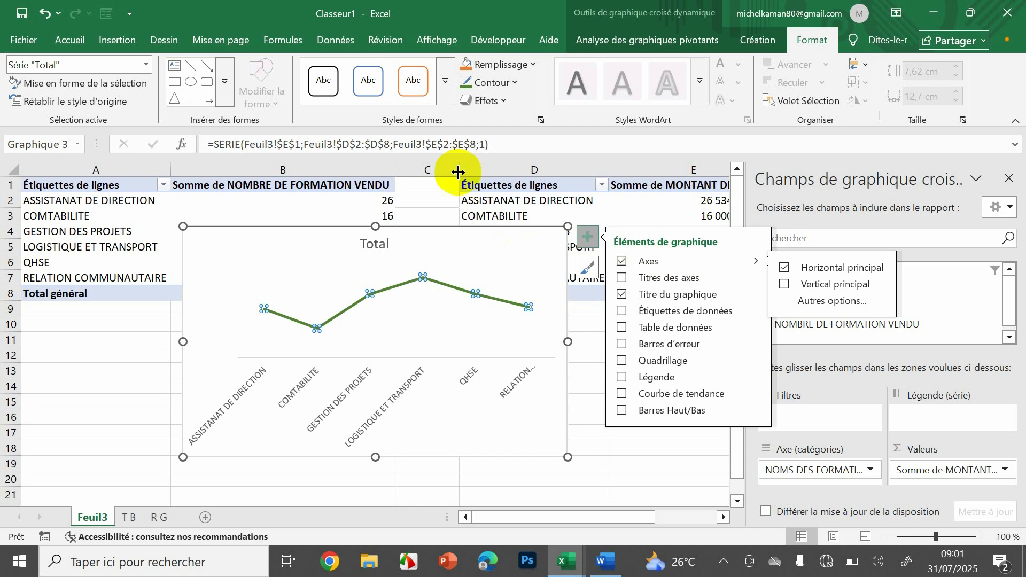
pyautogui.click(518, 84)
pyautogui.moveTo(505, 411)
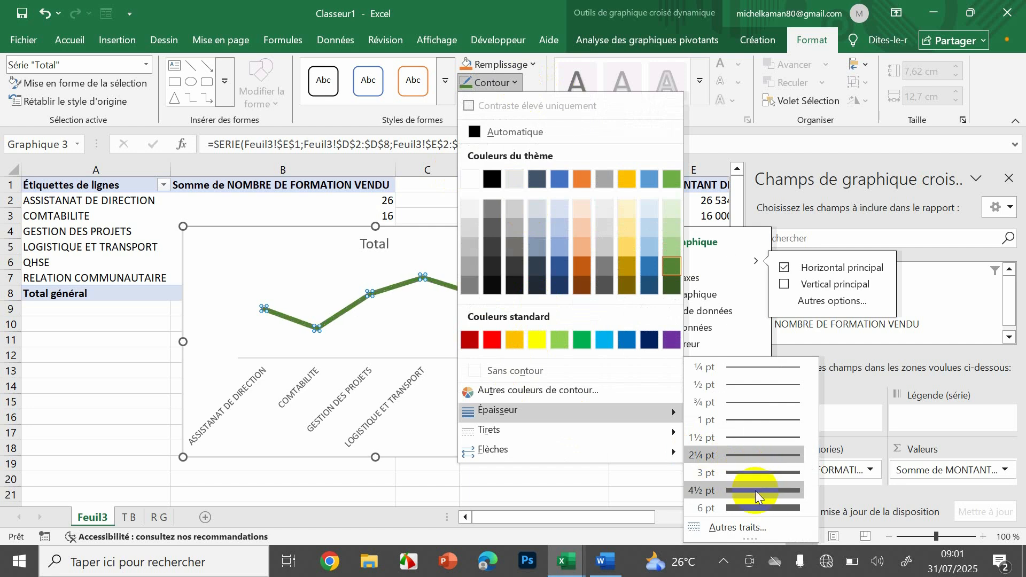
pyautogui.click(755, 495)
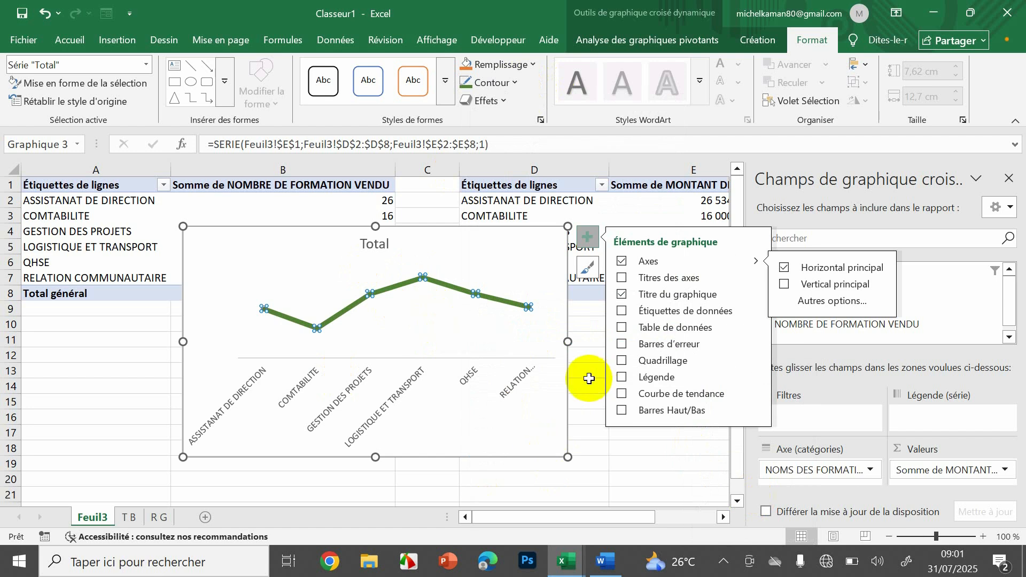
# Step: Replace the line chart's title with "CHIFRE D'AFFAIRE PAR FORMATION"
pyautogui.doubleClick(374, 244)
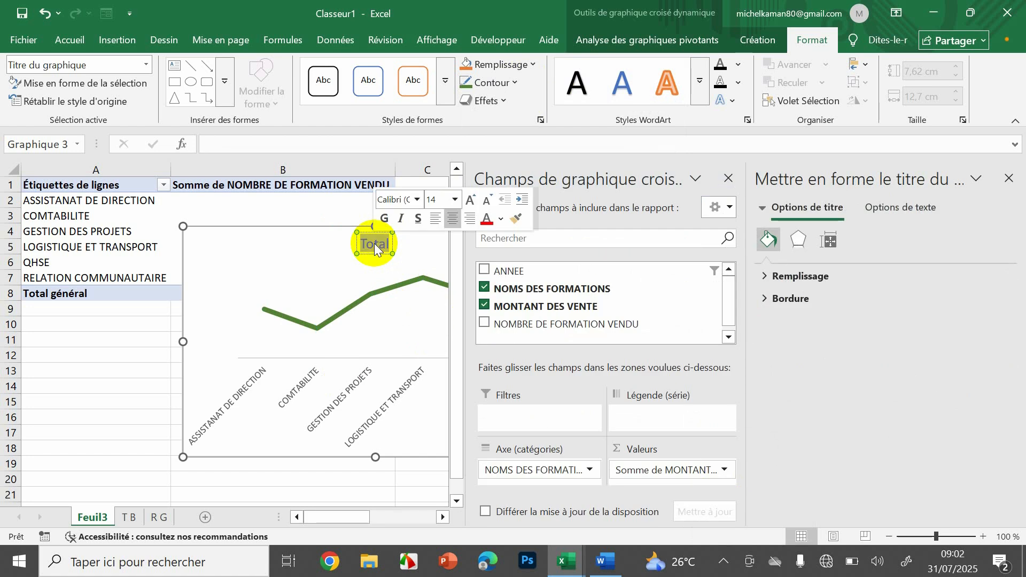
pyautogui.write('CH')
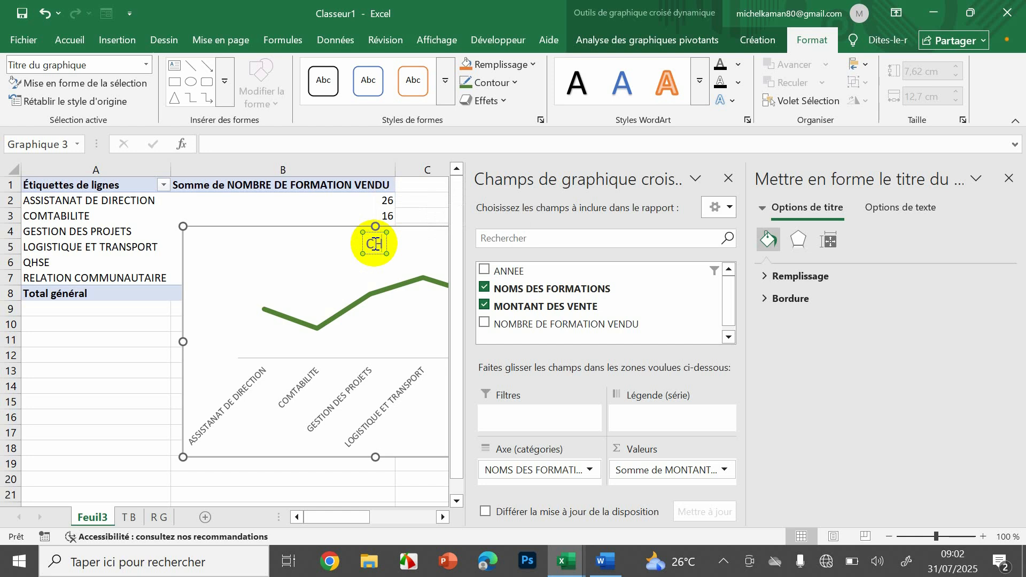
pyautogui.write('IFRE')
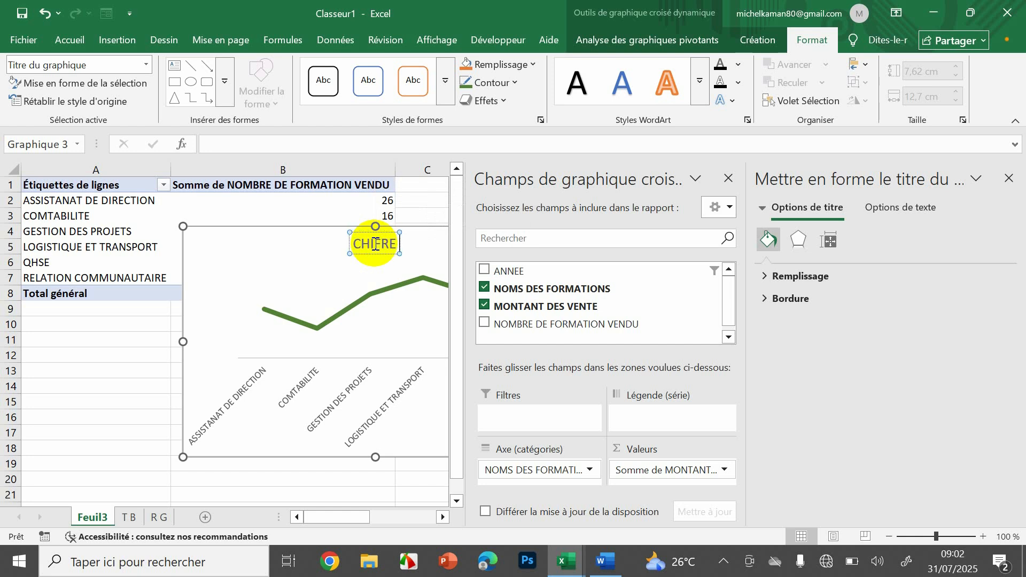
pyautogui.write(" D'A")
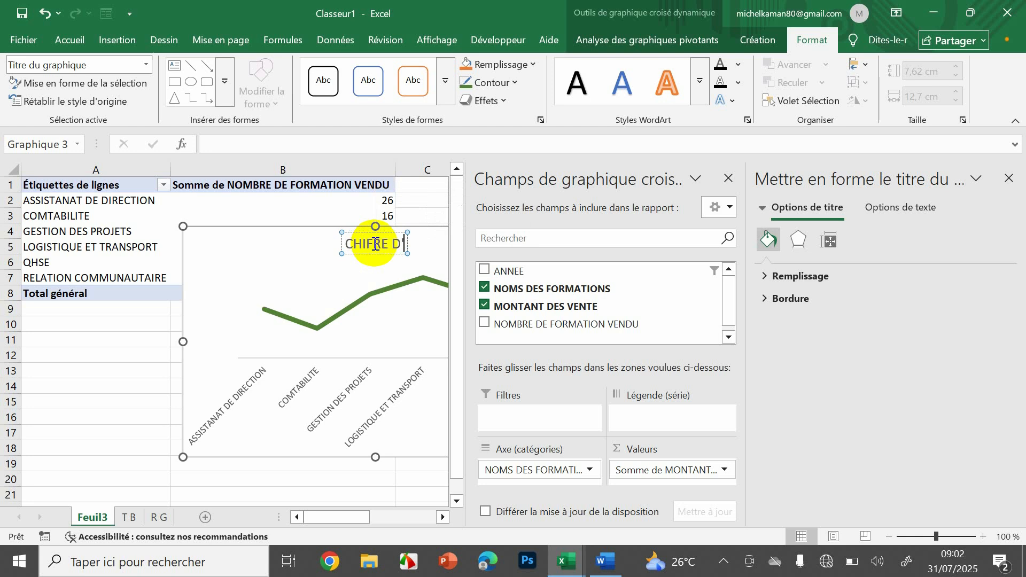
pyautogui.write('FF')
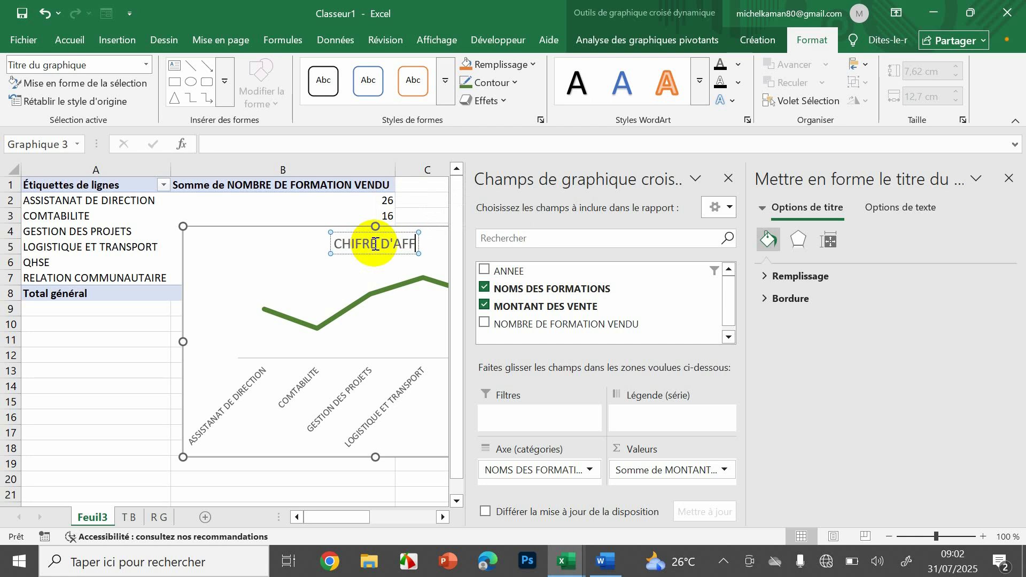
pyautogui.write('AIRE')
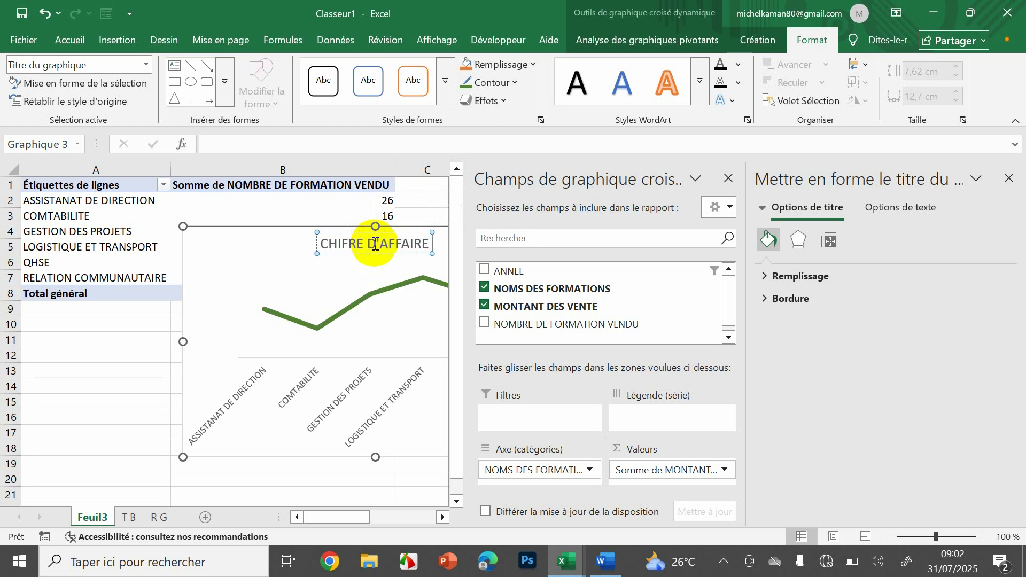
pyautogui.write(' PAR')
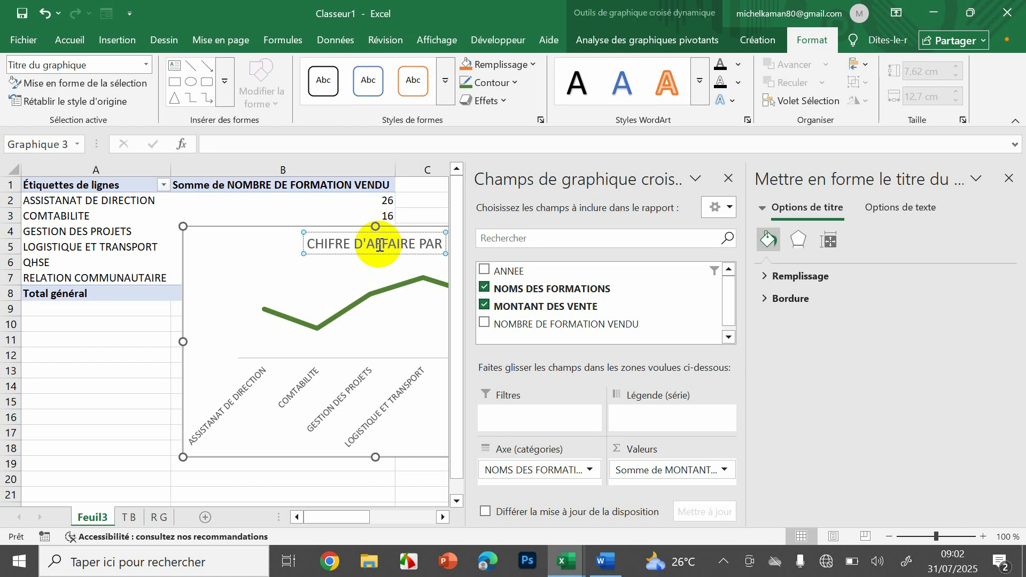
pyautogui.write('F')
pyautogui.write('ORMATION')
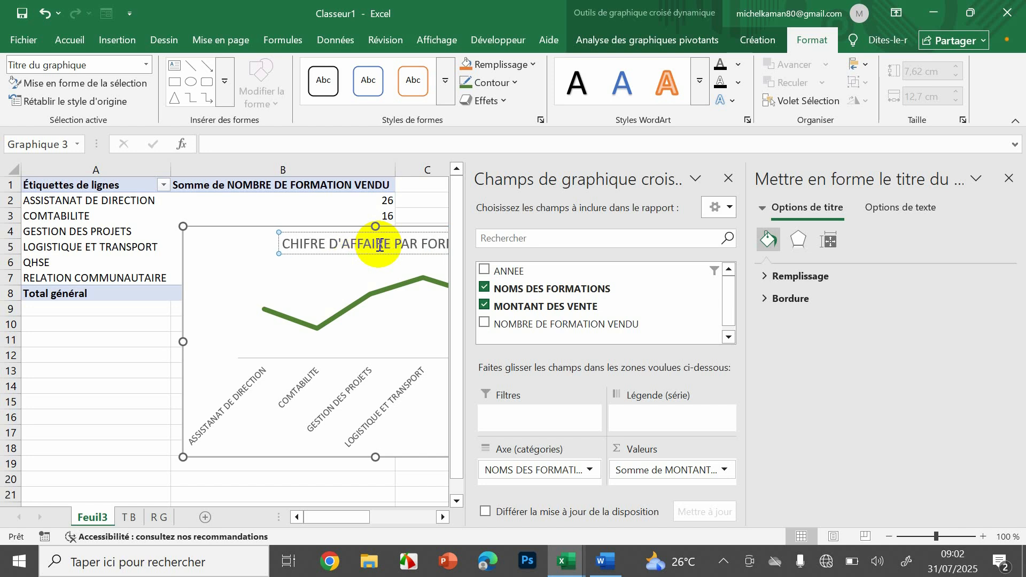
pyautogui.write('N')
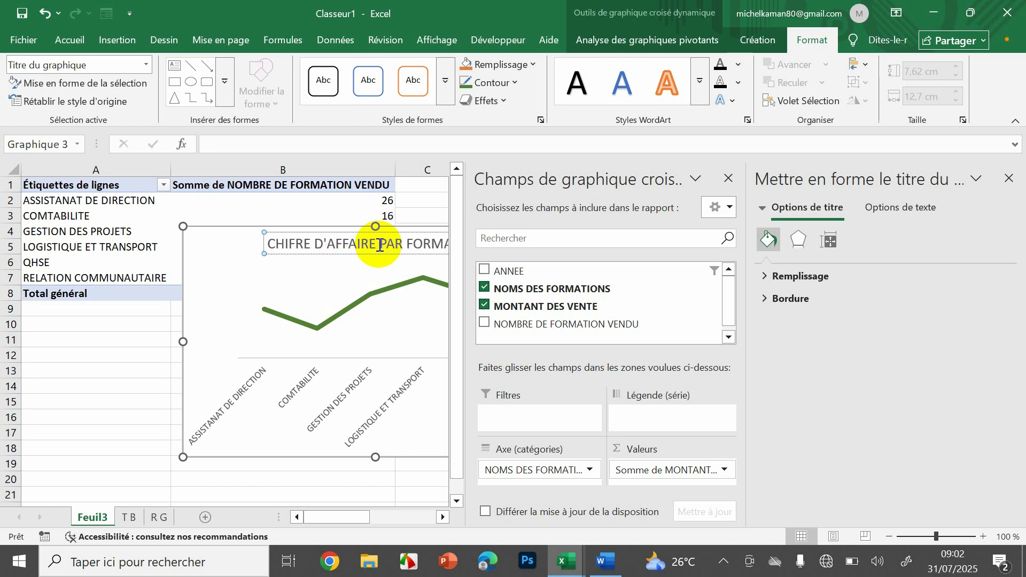
# Step: Delete one F from AFFAIRE in the chart title, close the chart field list and select the whole chart
pyautogui.click(341, 245)
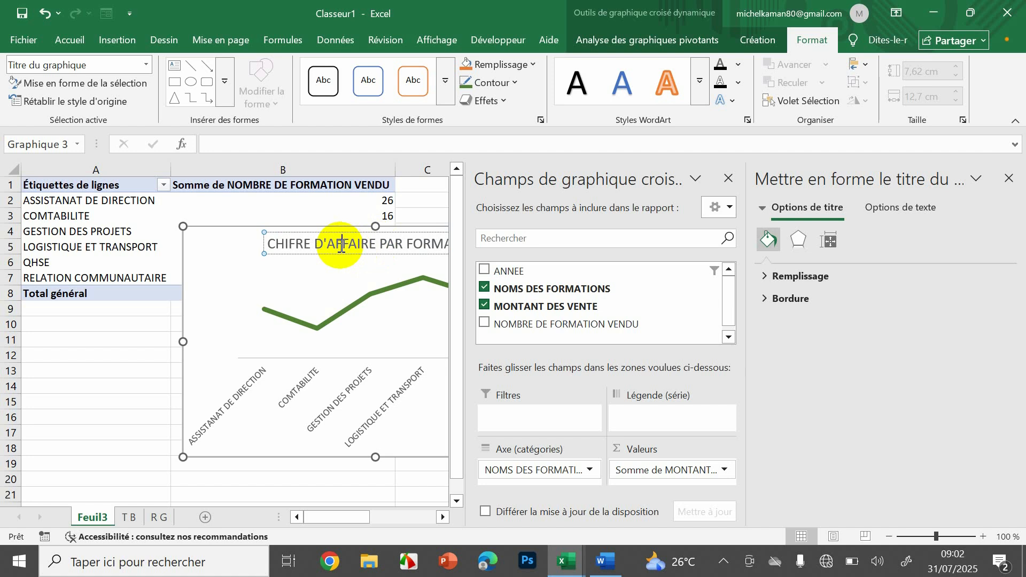
pyautogui.press('BackSpace')
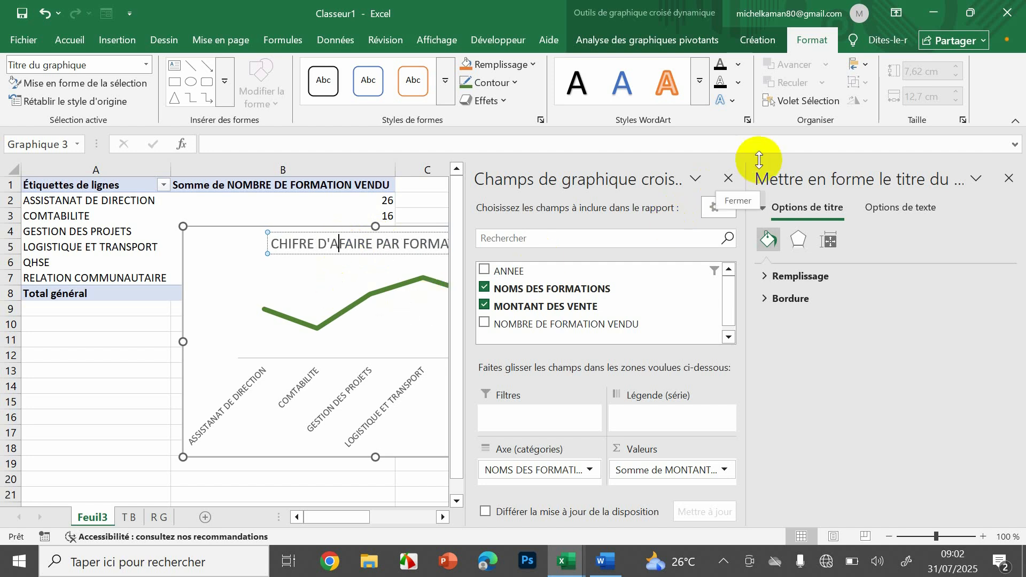
pyautogui.click(729, 178)
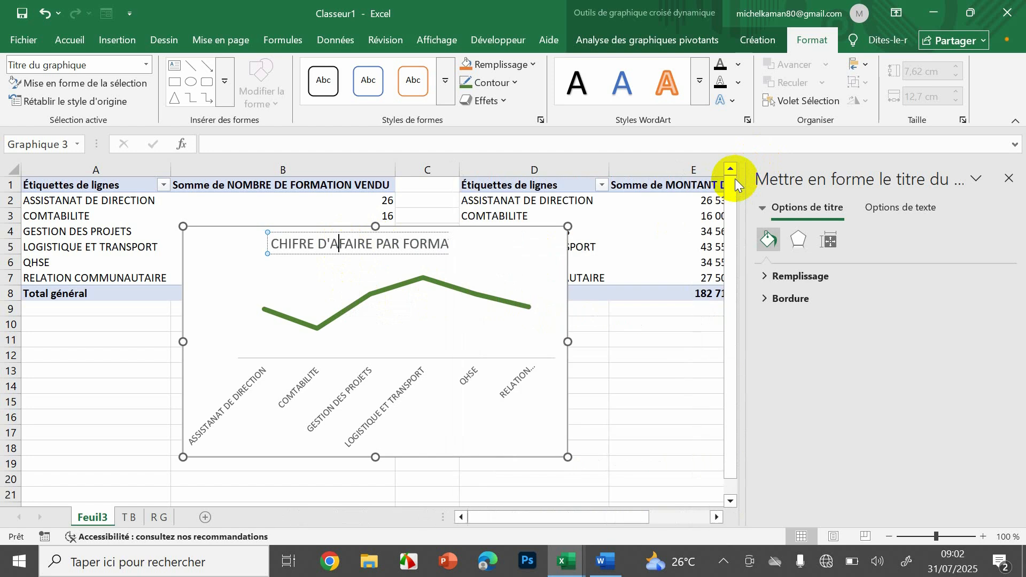
pyautogui.click(538, 342)
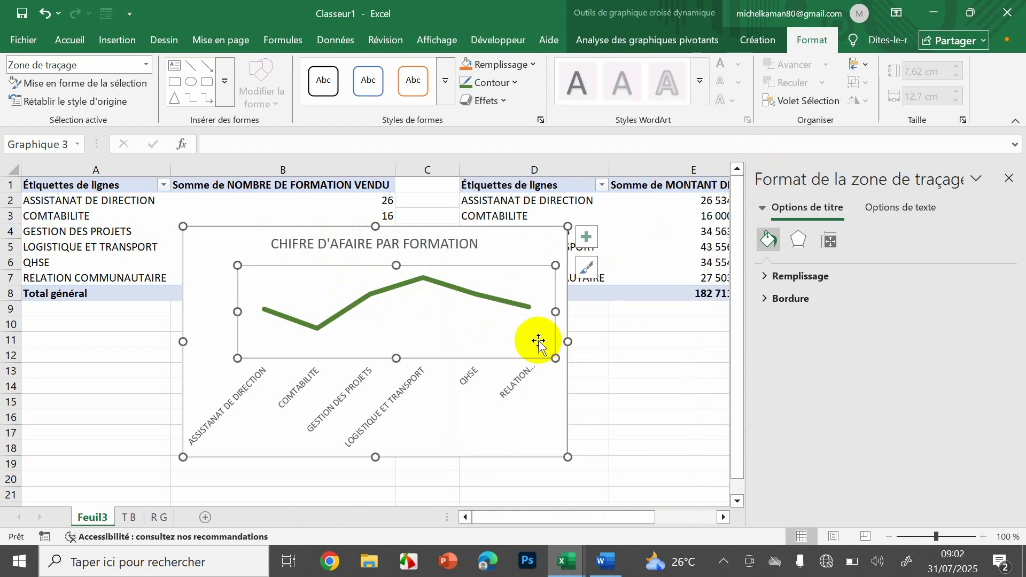
pyautogui.click(652, 380)
pyautogui.click(535, 431)
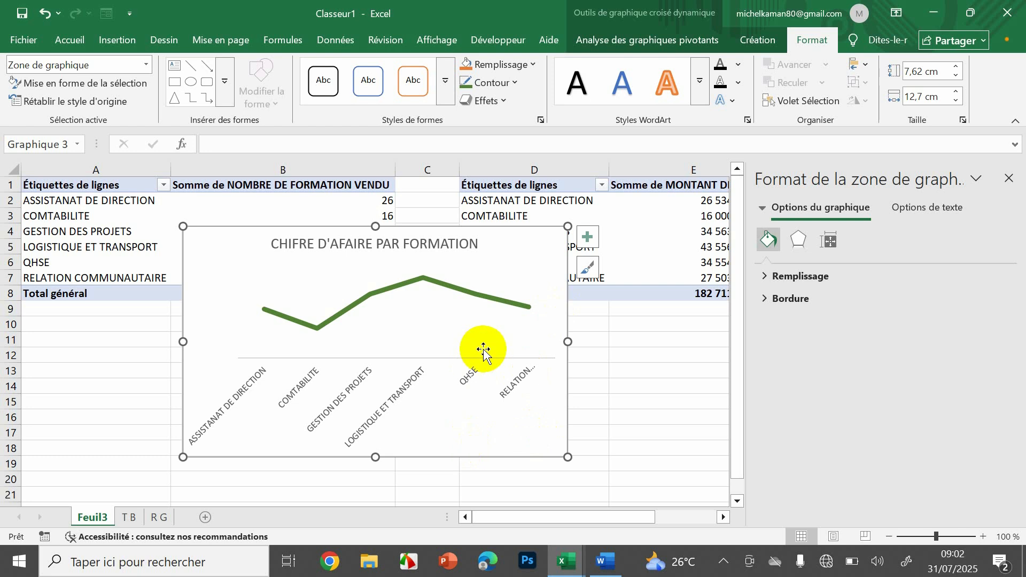
# Step: Move the line chart from Feuil3 to the R G sheet, placing it at cell H1
pyautogui.moveTo(480, 297)
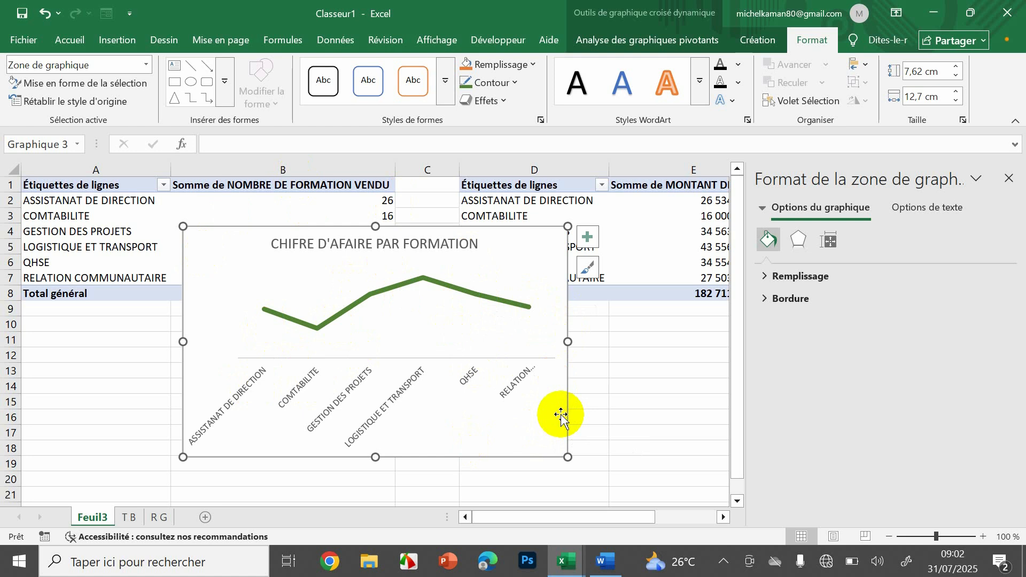
pyautogui.press('Delete')
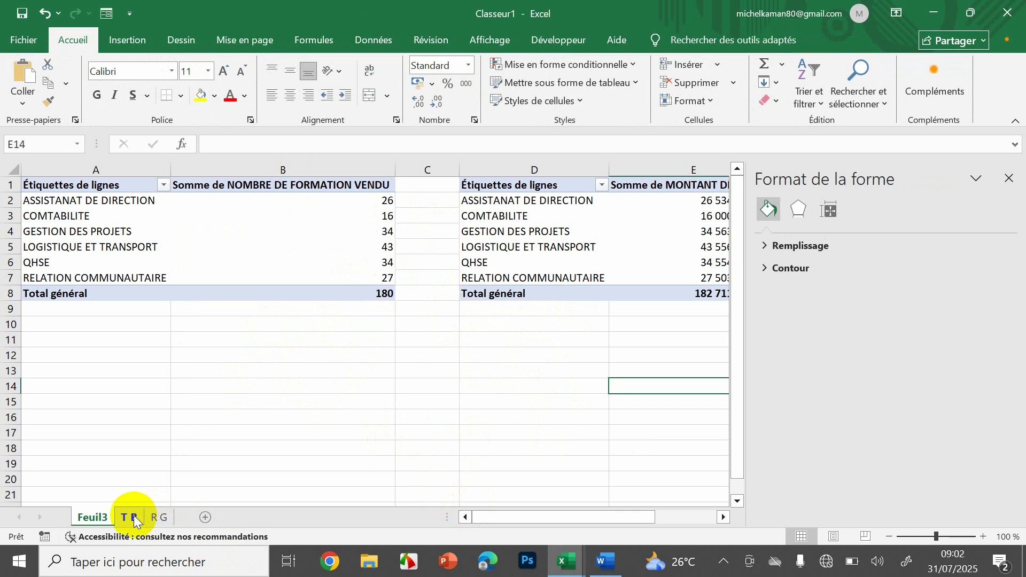
pyautogui.click(156, 517)
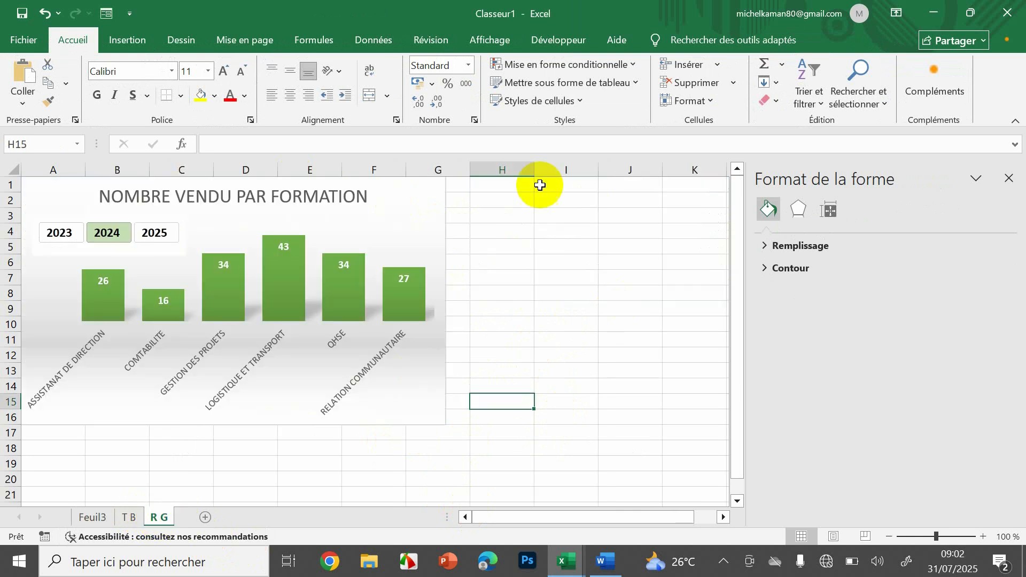
pyautogui.click(467, 184)
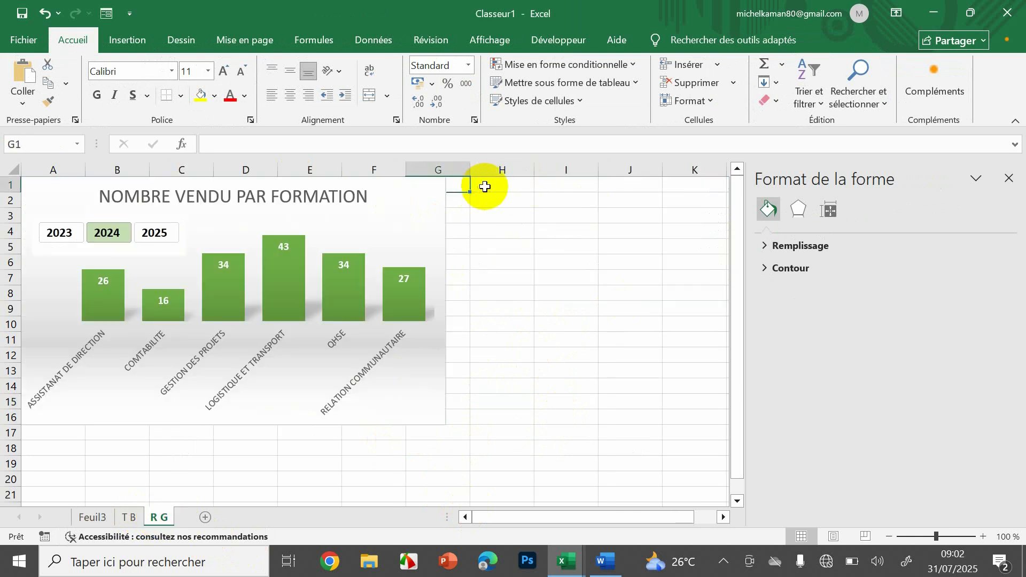
pyautogui.click(485, 186)
pyautogui.hotkey('ctrl', 'v')
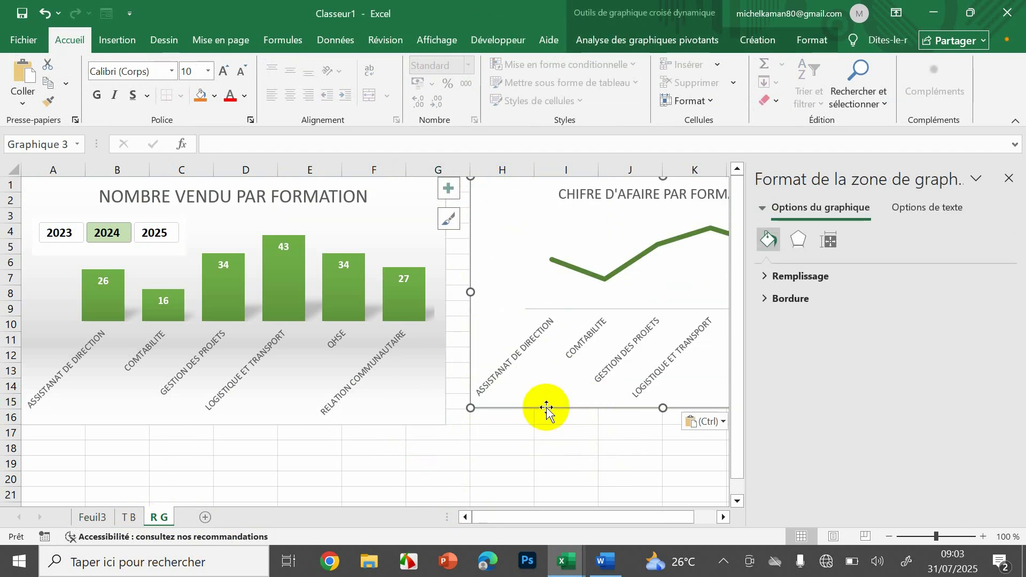
# Step: Place the line chart flush against the column chart, close the format pane and enlarge the line chart to the column chart's height
pyautogui.moveTo(540, 408)
pyautogui.mouseDown()
pyautogui.moveTo(529, 425)
pyautogui.moveTo(523, 408)
pyautogui.mouseUp()
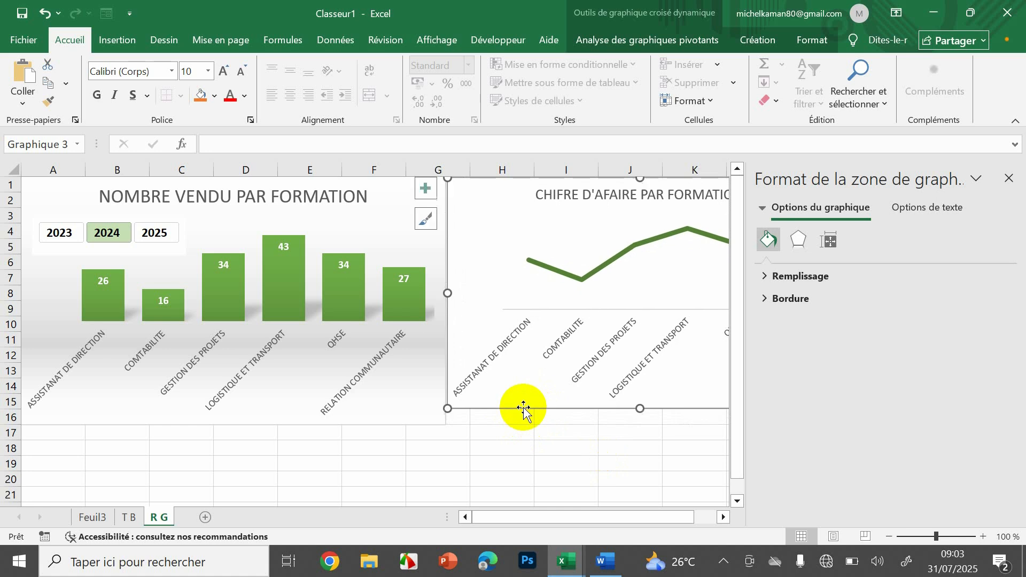
pyautogui.click(1008, 178)
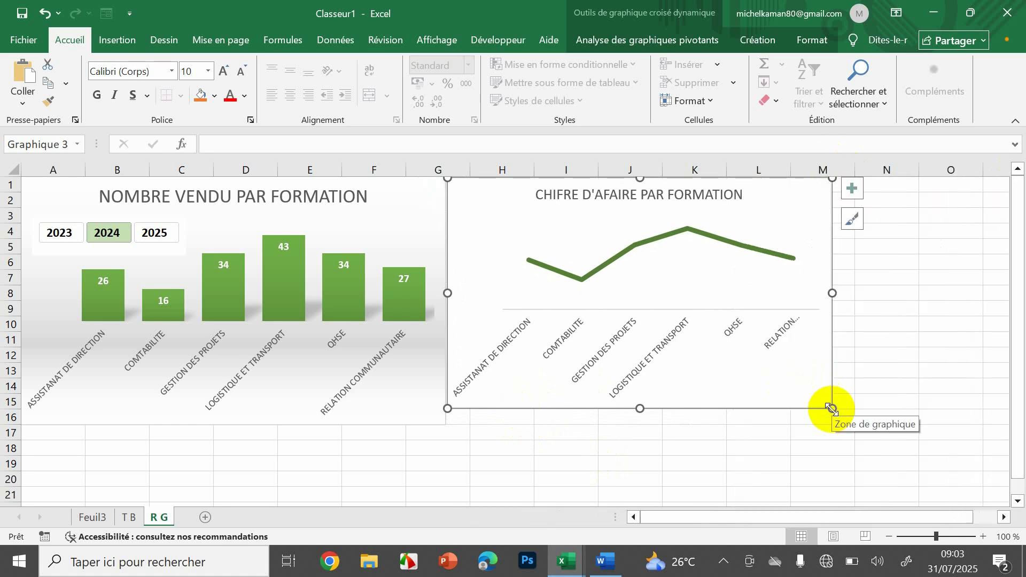
pyautogui.moveTo(831, 410); pyautogui.dragTo(844, 425)
pyautogui.click(950, 415)
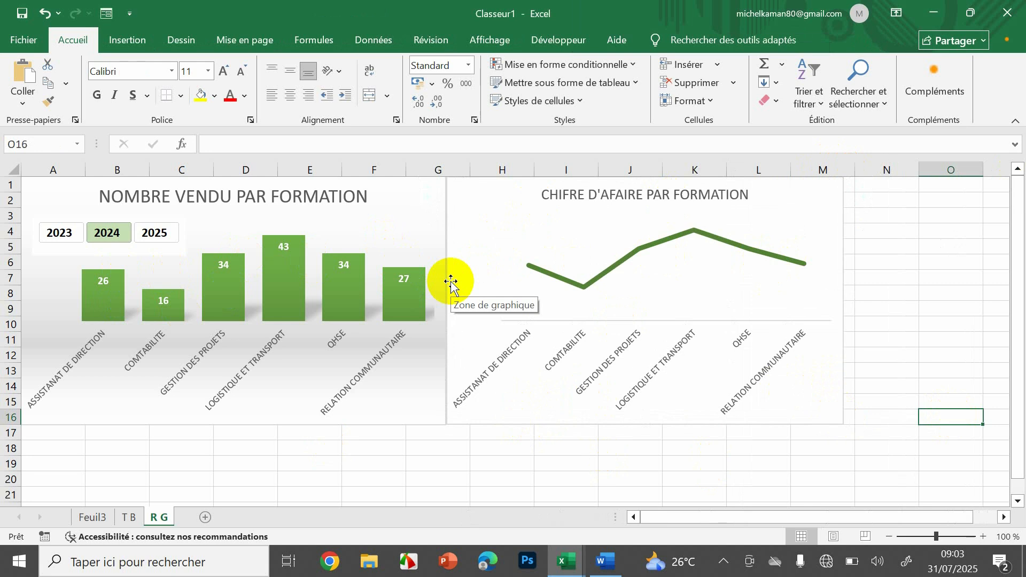
# Step: Test the year slicer on both charts by filtering to 2023, 2024 and 2025 in turn
pyautogui.click(60, 234)
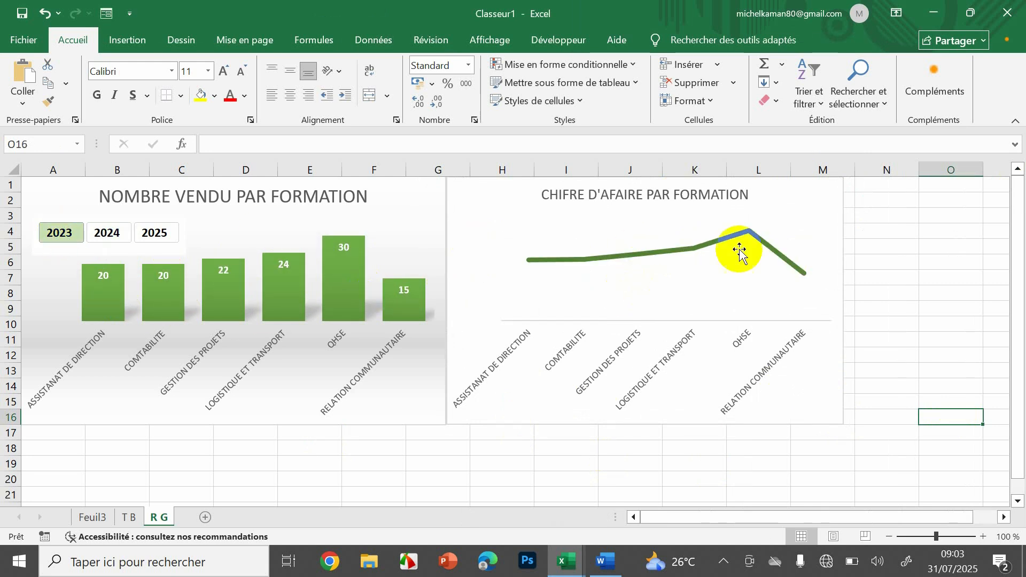
pyautogui.click(106, 241)
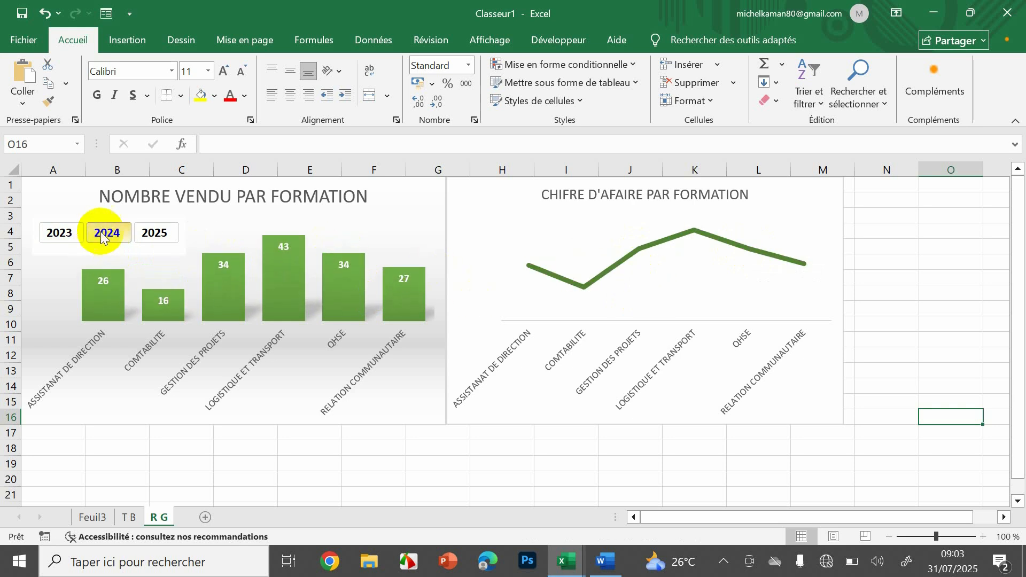
pyautogui.click(159, 233)
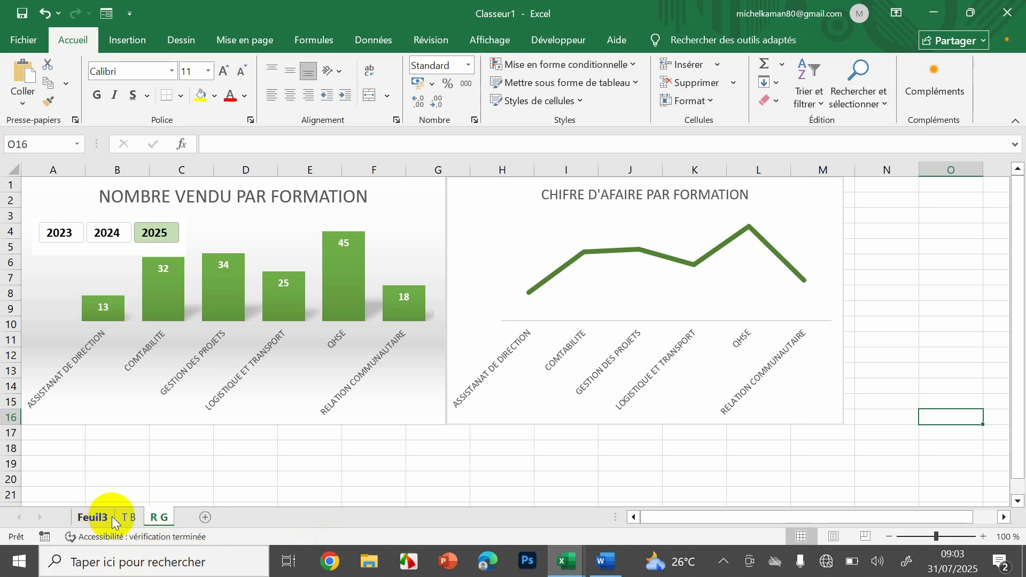
# Step: Insert a pivot chart based on the T B sheet's table Tableau5, placed on a new worksheet
pyautogui.click(132, 518)
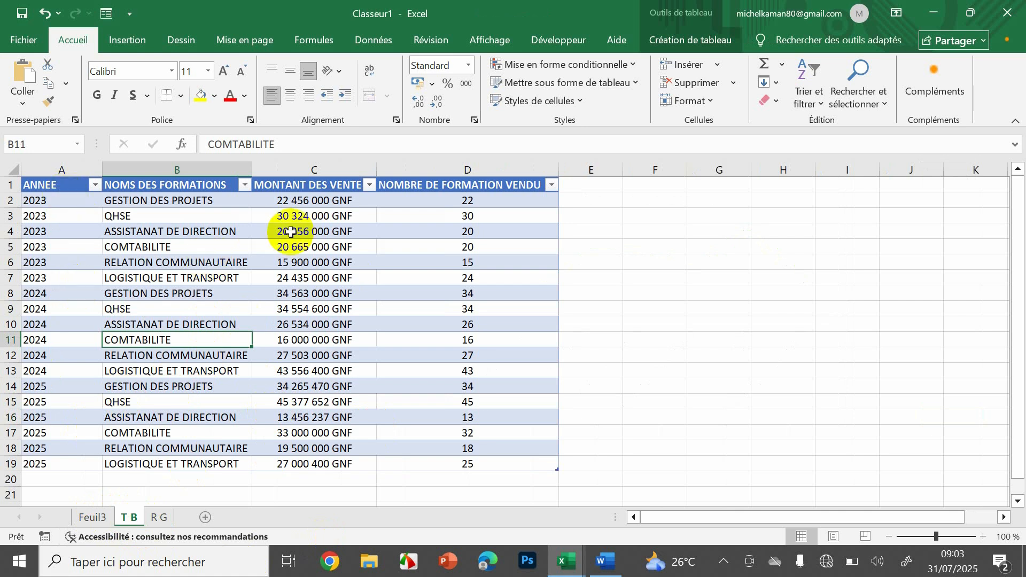
pyautogui.moveTo(407, 274); pyautogui.dragTo(142, 293)
pyautogui.click(350, 327)
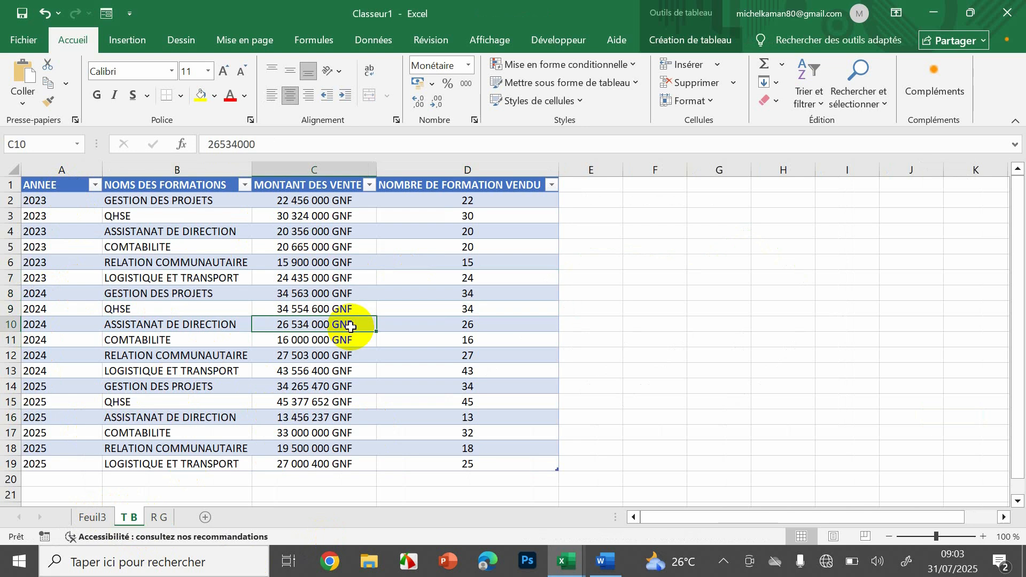
pyautogui.click(267, 278)
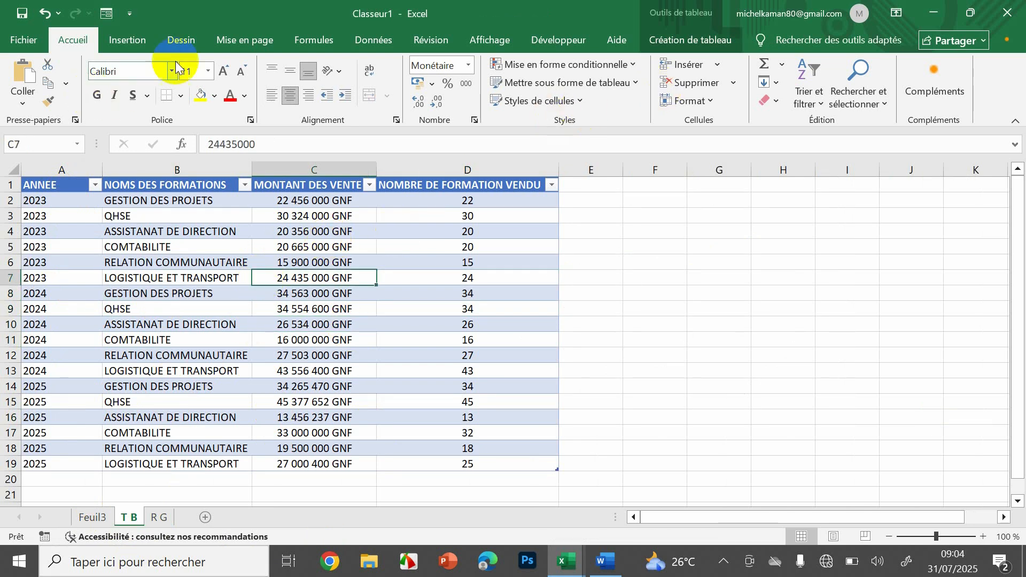
pyautogui.click(133, 41)
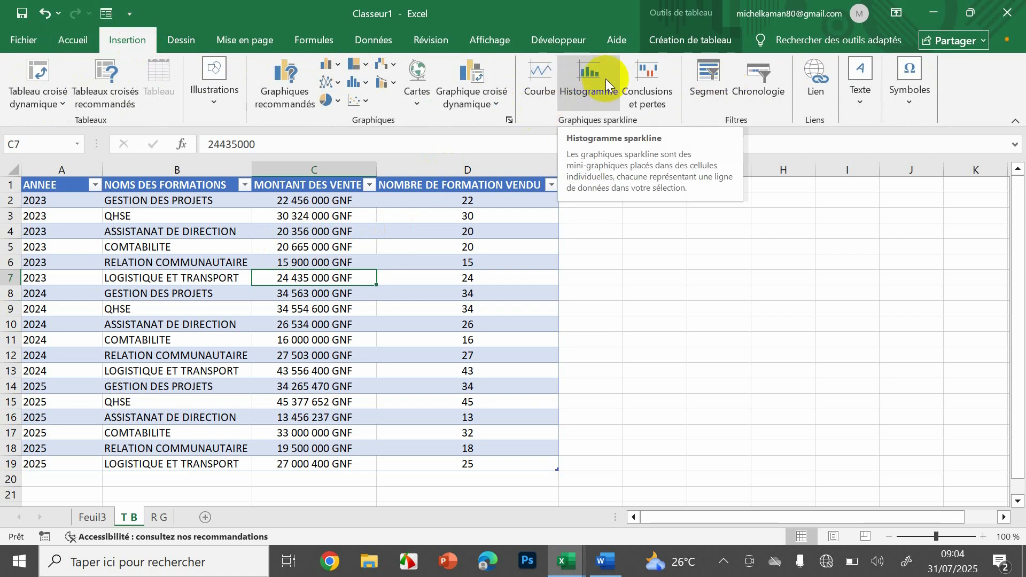
pyautogui.click(482, 81)
pyautogui.click(482, 78)
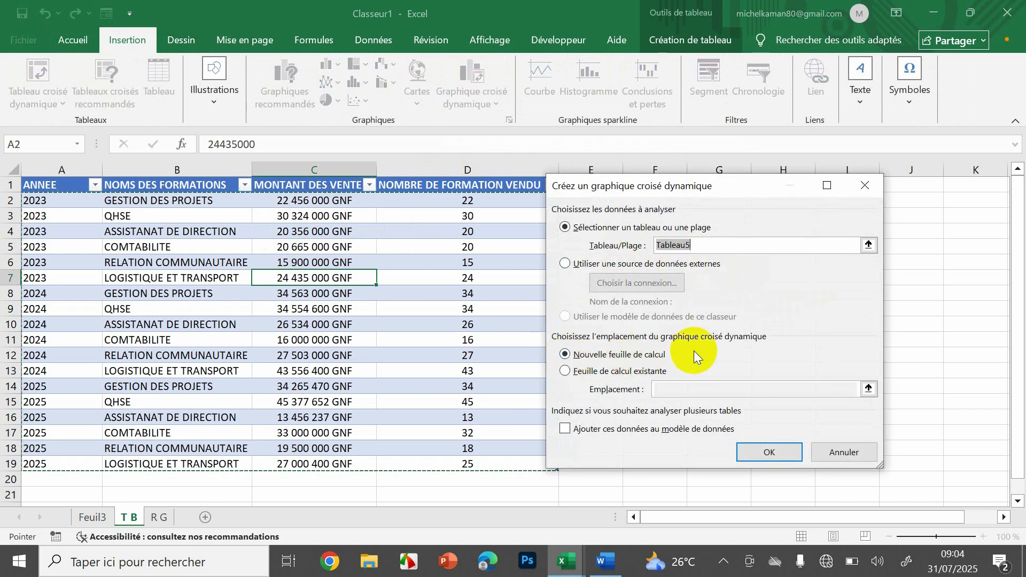
pyautogui.click(775, 454)
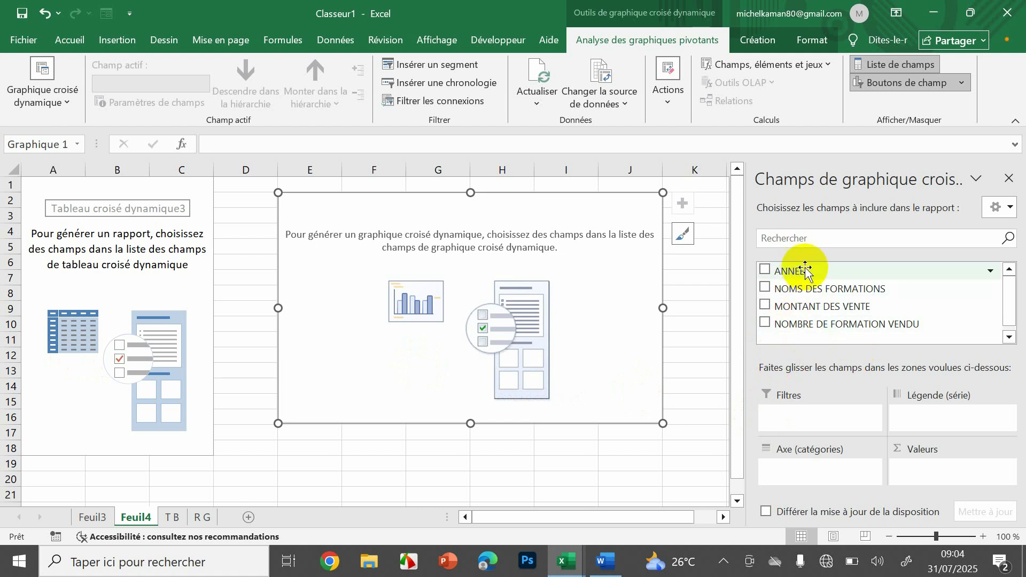
# Step: Use ANNEE as the chart's axis categories and NOMBRE DE FORMATION VENDU as its values, and move the chart below the pivot table
pyautogui.moveTo(801, 273); pyautogui.dragTo(812, 474)
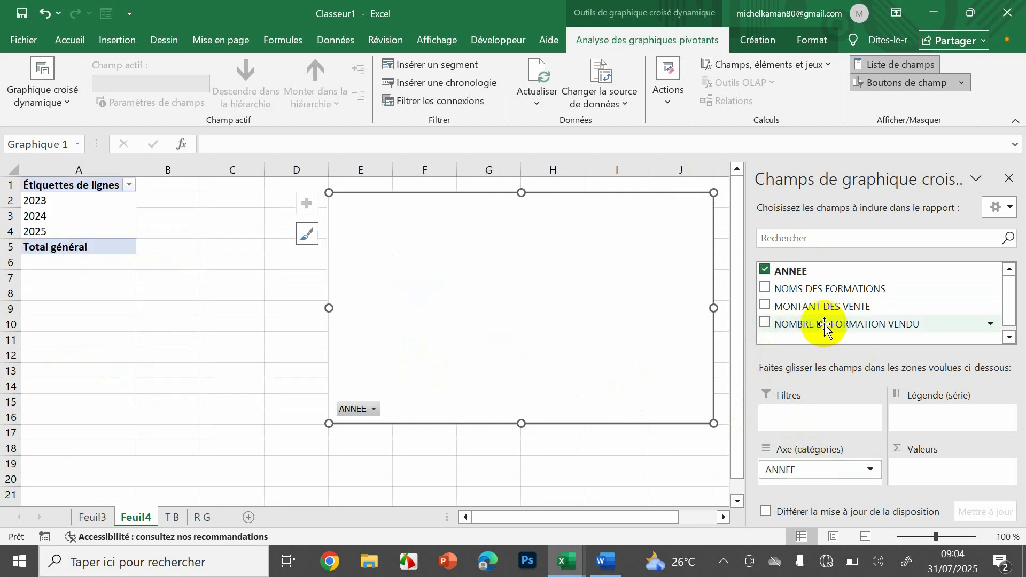
pyautogui.moveTo(824, 326)
pyautogui.mouseDown()
pyautogui.moveTo(951, 477)
pyautogui.moveTo(938, 471)
pyautogui.mouseUp()
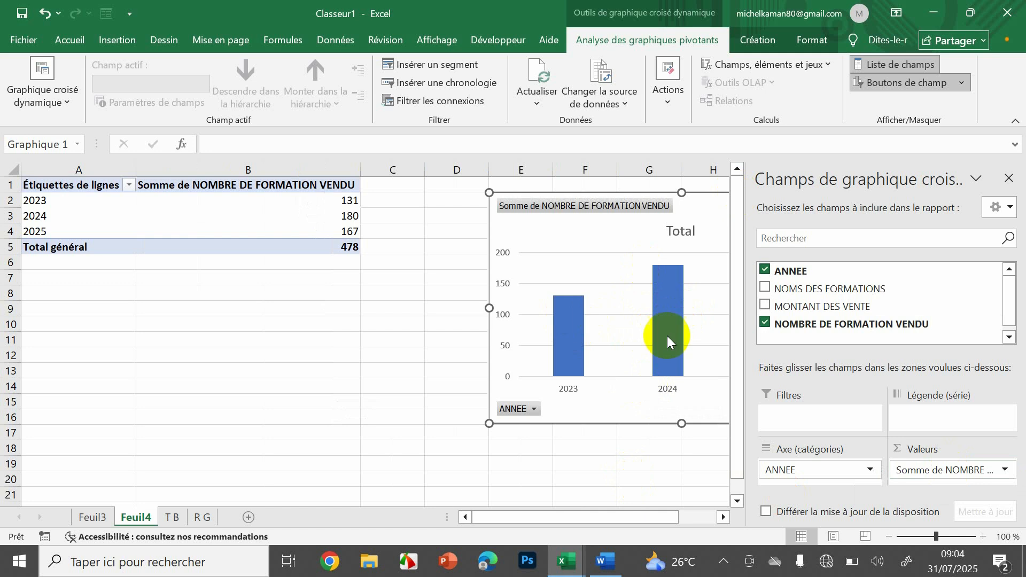
pyautogui.moveTo(601, 423); pyautogui.dragTo(348, 475)
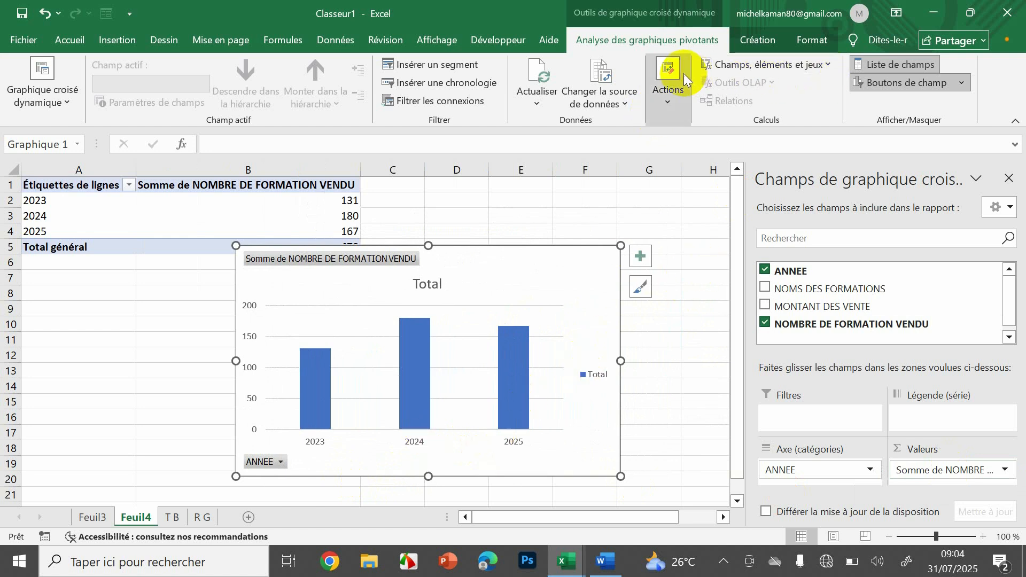
# Step: Change the pivot chart's type to Anneau (doughnut), then reposition it below the pivot table and widen it
pyautogui.click(765, 46)
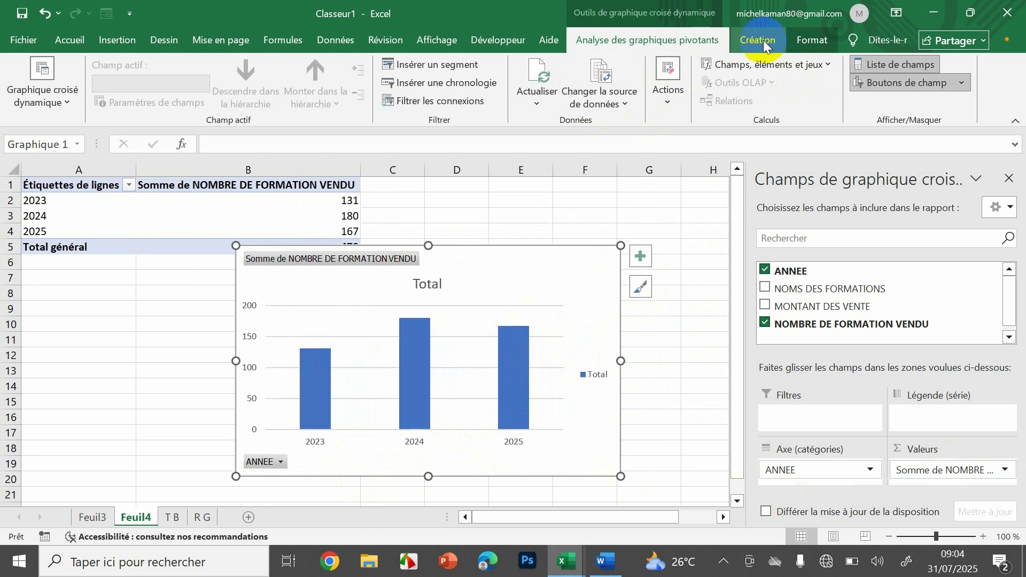
pyautogui.click(765, 42)
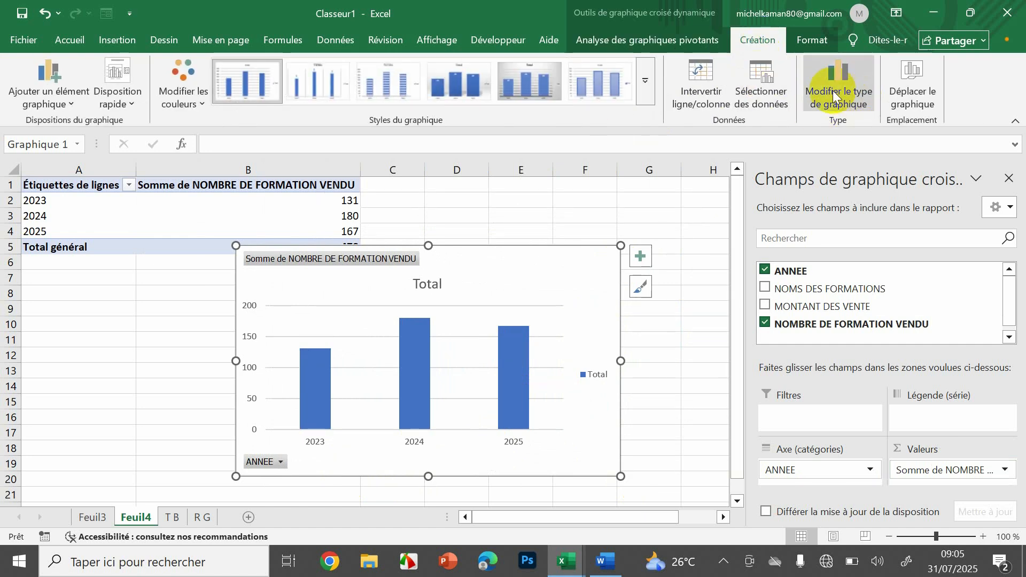
pyautogui.click(856, 94)
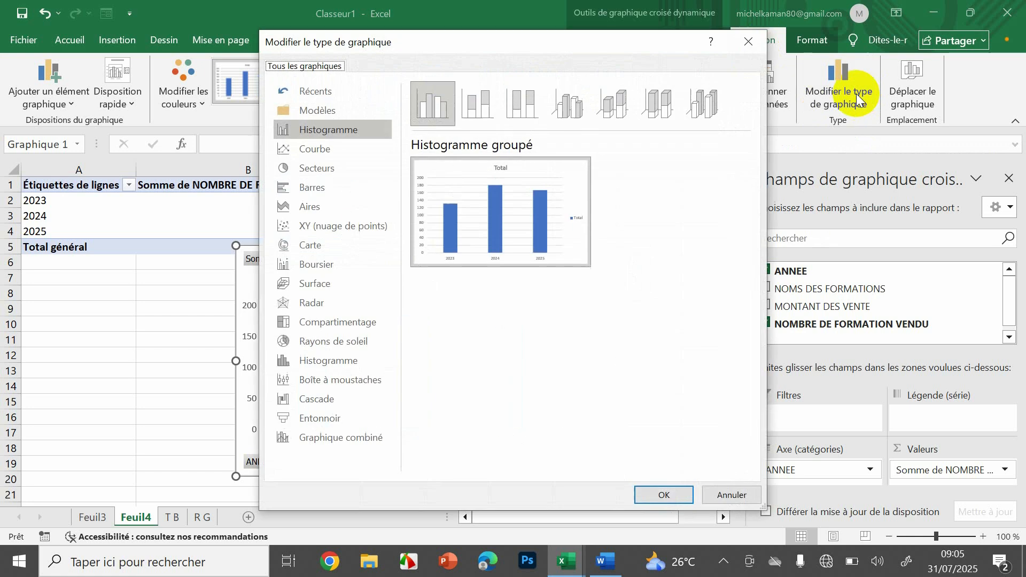
pyautogui.click(322, 169)
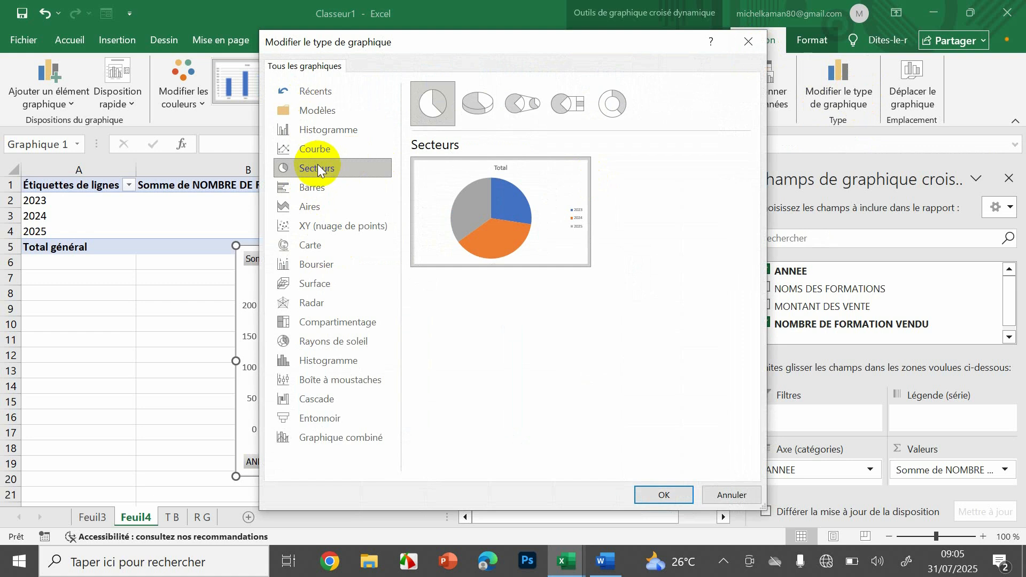
pyautogui.click(616, 104)
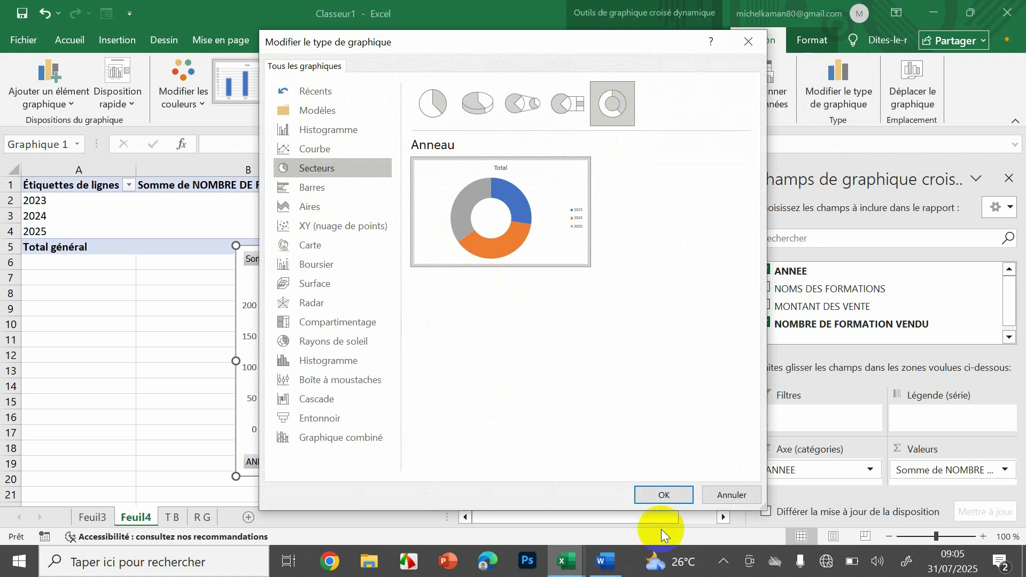
pyautogui.click(652, 491)
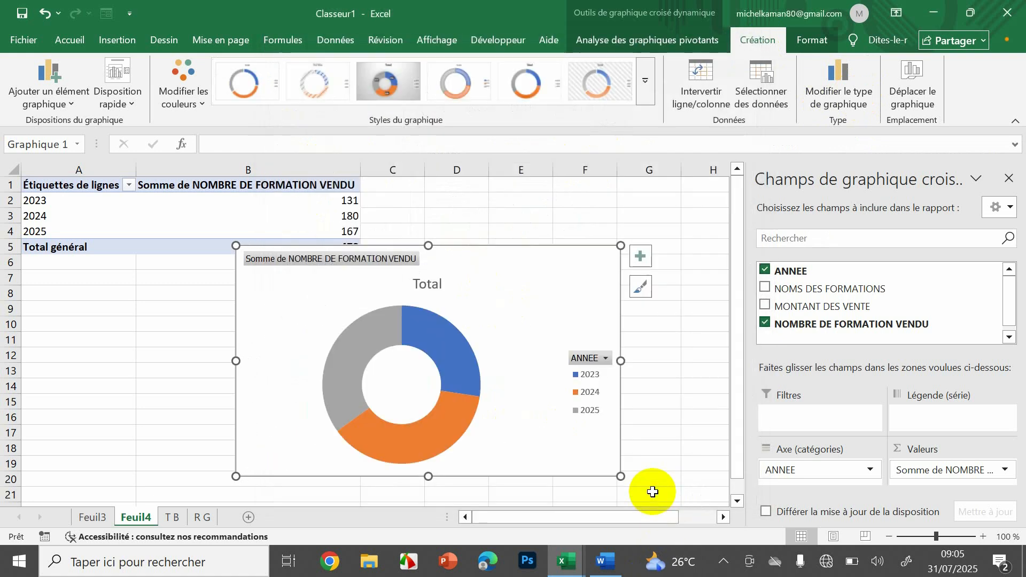
pyautogui.moveTo(623, 415); pyautogui.dragTo(661, 426)
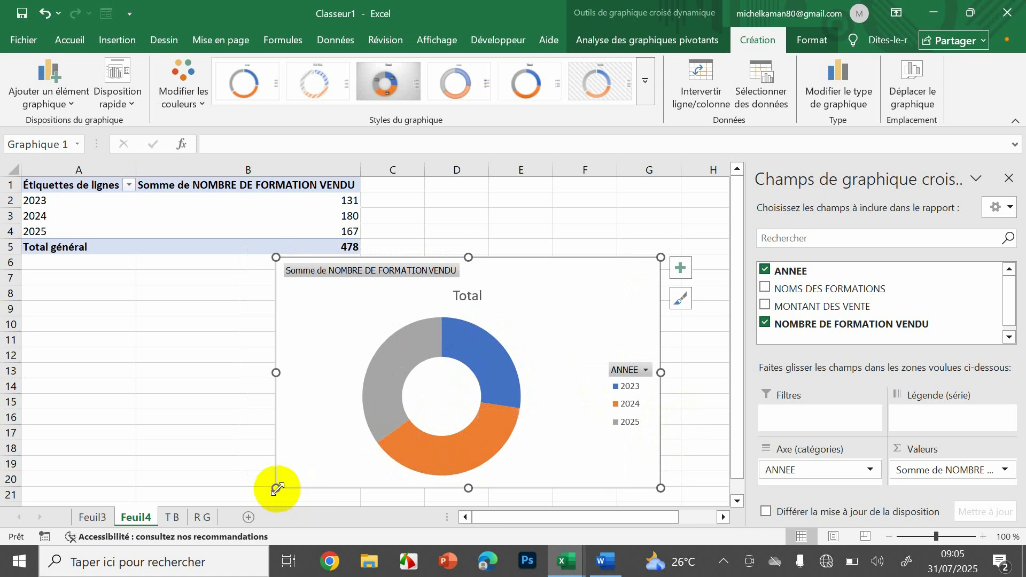
pyautogui.moveTo(276, 487); pyautogui.dragTo(216, 497)
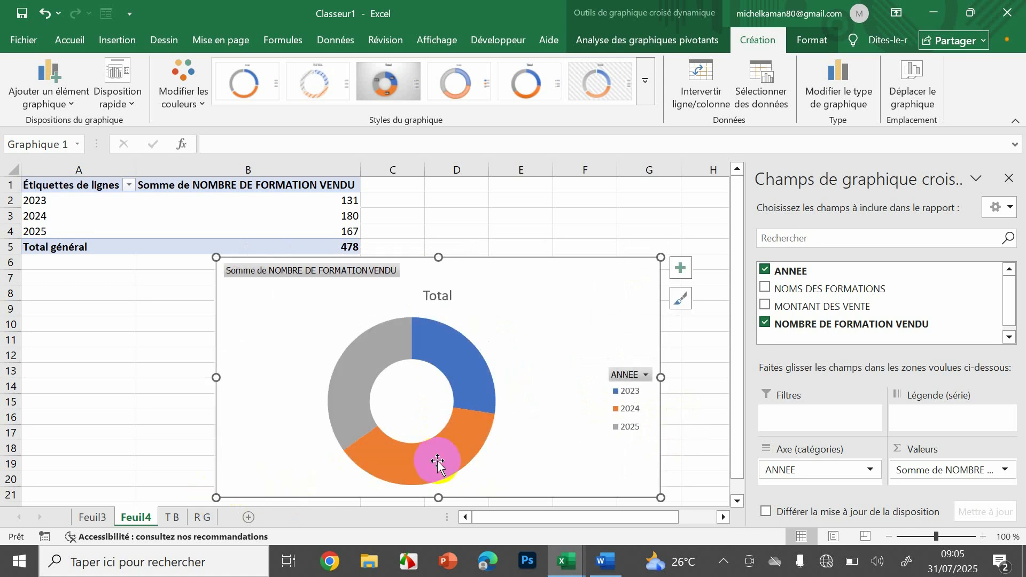
pyautogui.click(472, 428)
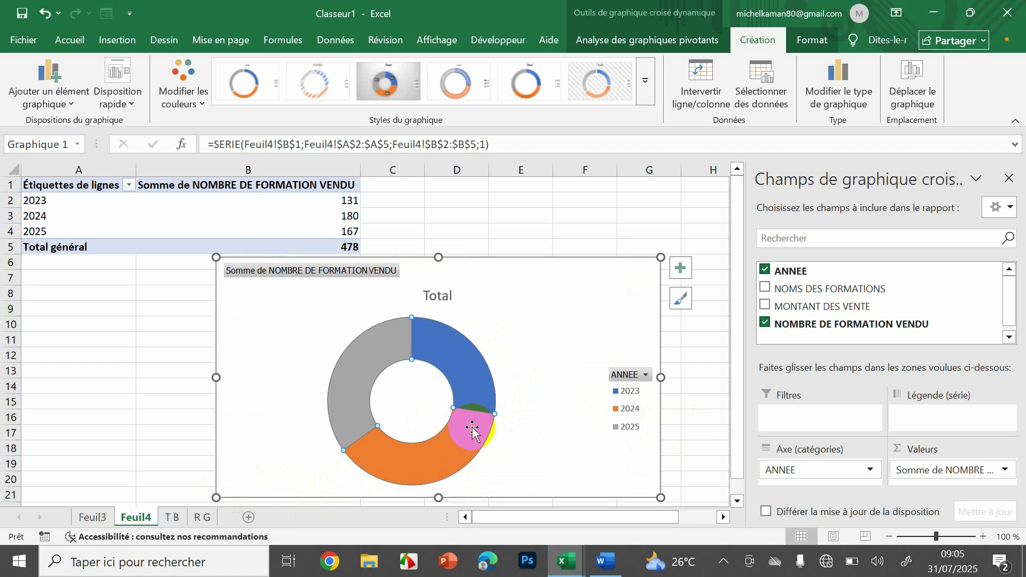
pyautogui.moveTo(471, 428); pyautogui.dragTo(500, 429)
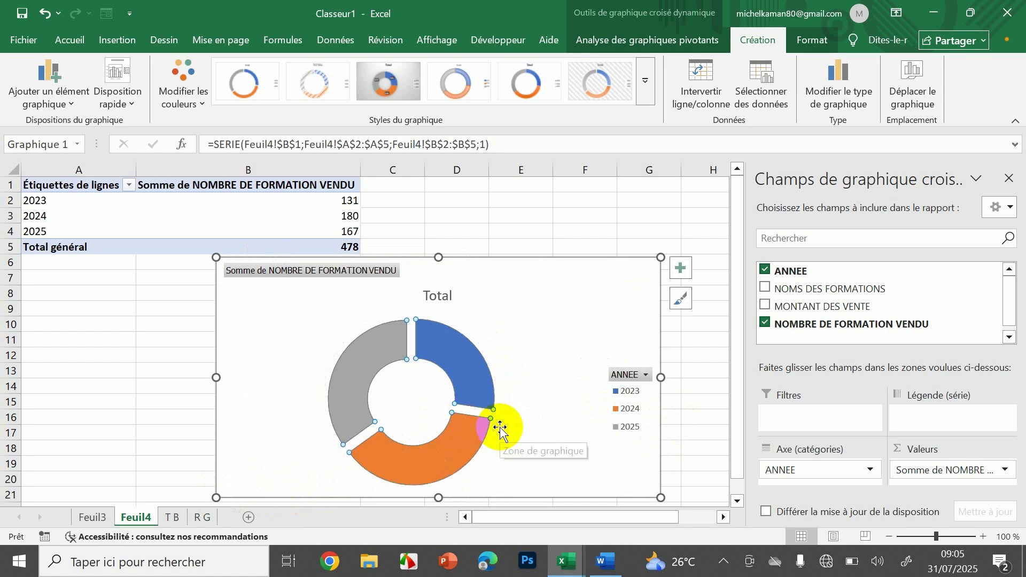
pyautogui.hotkey('ctrl', 'z')
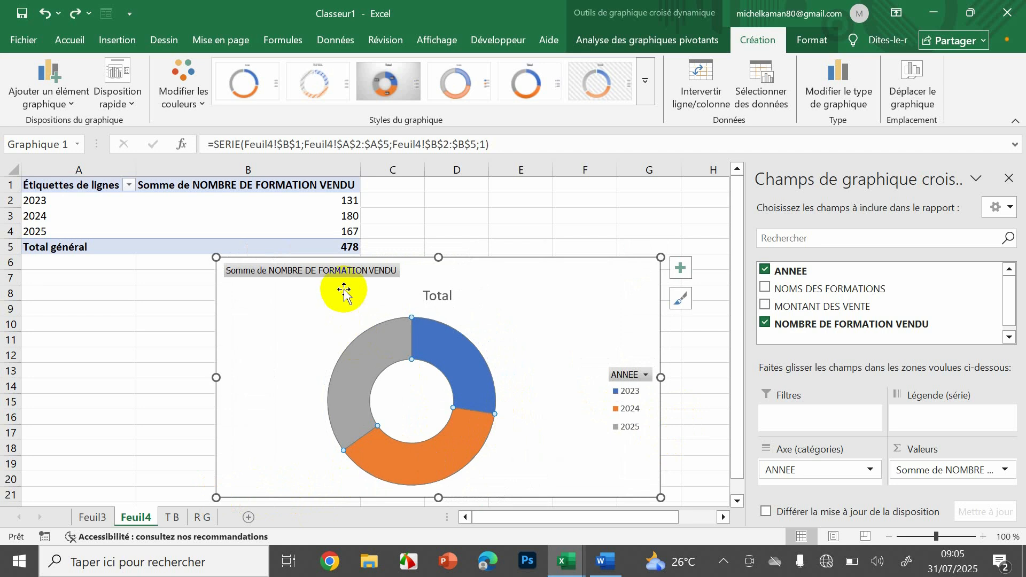
# Step: Hide all field buttons on the doughnut chart
pyautogui.rightClick(344, 272)
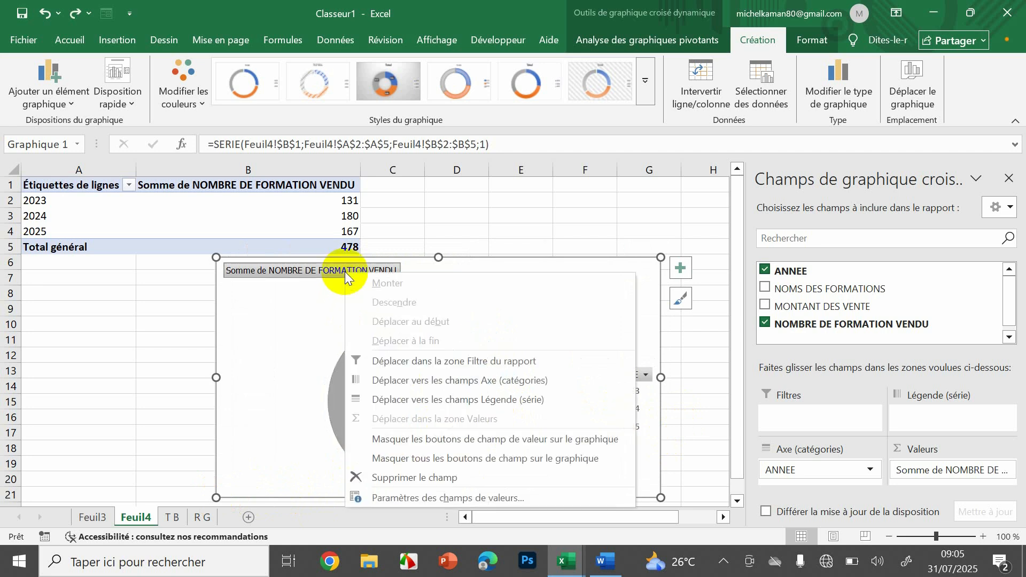
pyautogui.click(404, 460)
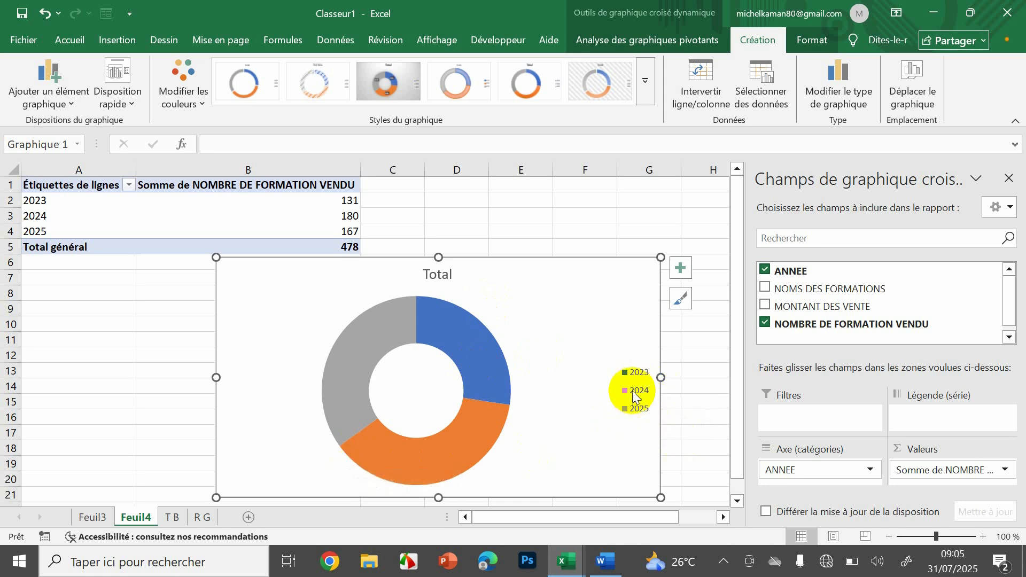
# Step: Replace the doughnut chart's title with NOMBRE DE FORMATION VENDUES PAR ANS and close the title formatting pane
pyautogui.doubleClick(439, 275)
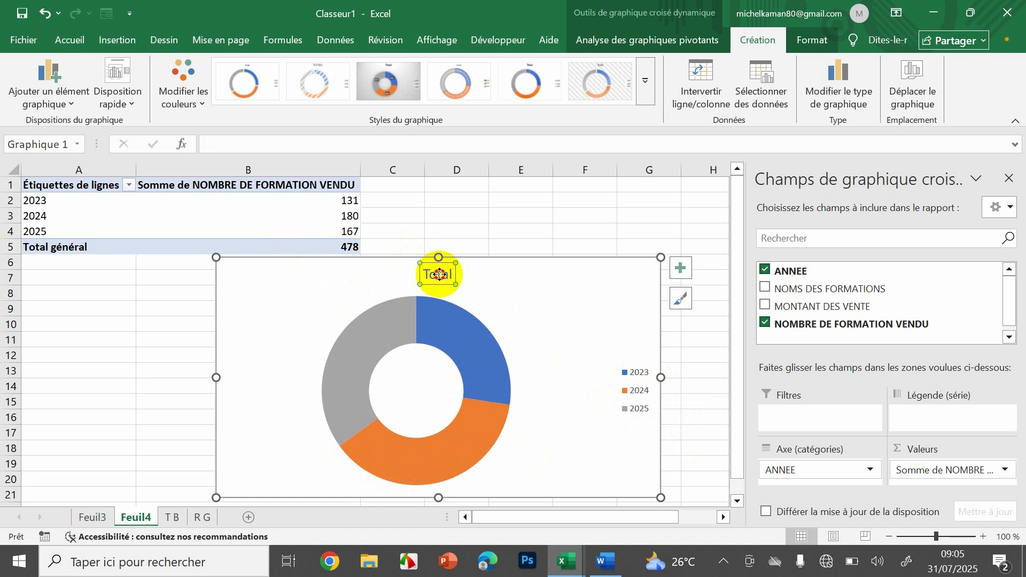
pyautogui.click(439, 275)
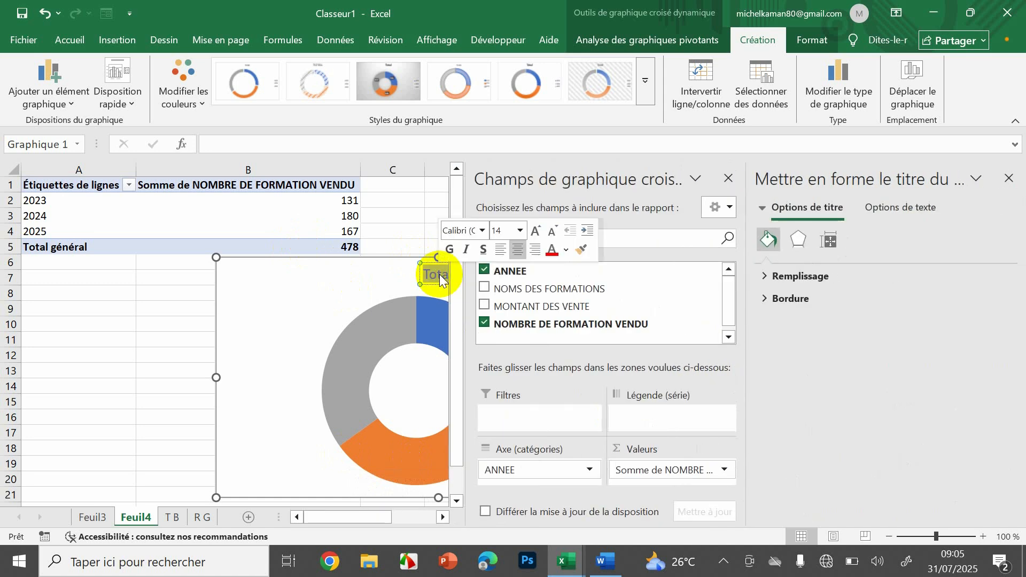
pyautogui.write('NOMB')
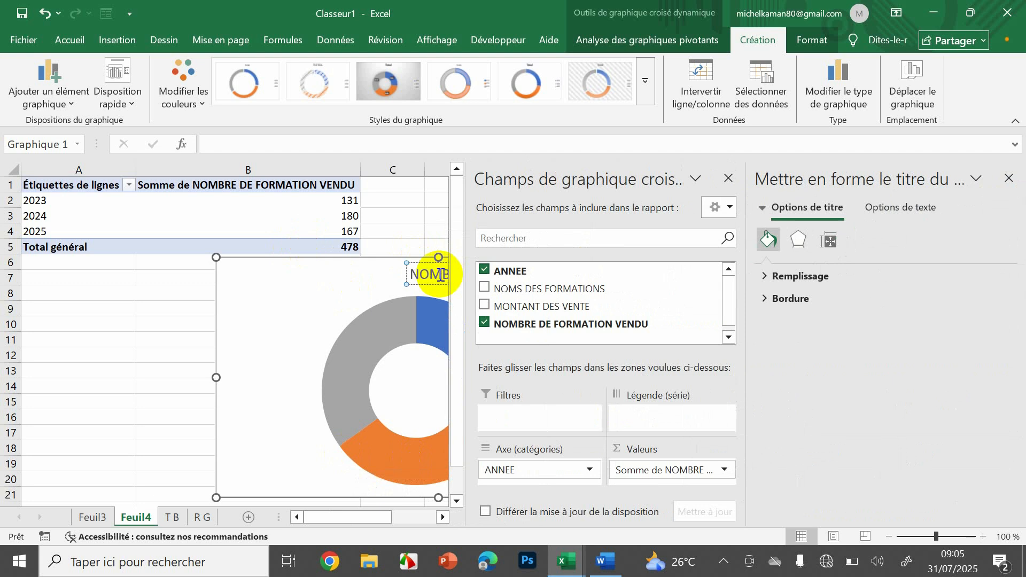
pyautogui.write('RE')
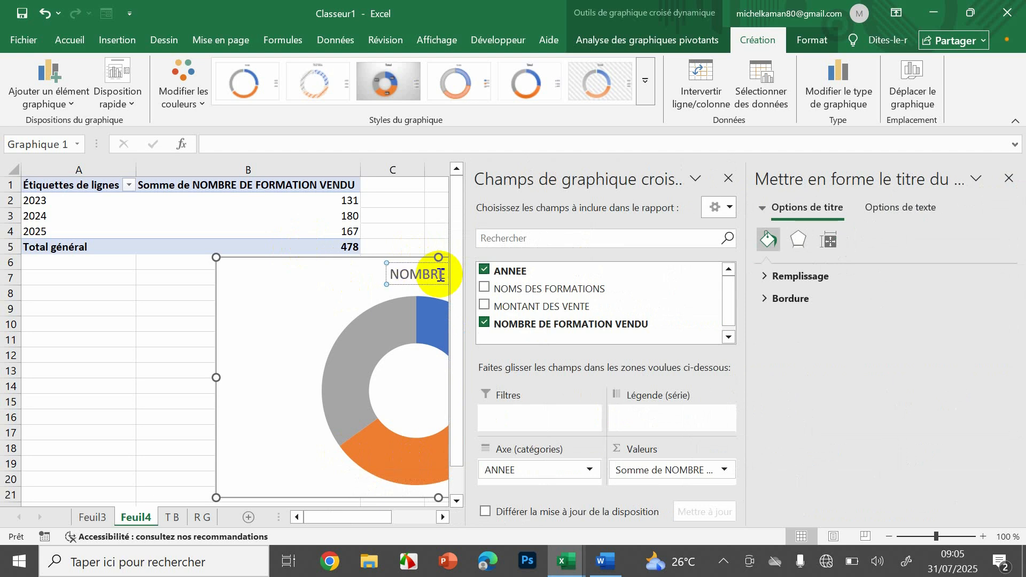
pyautogui.write(' DE')
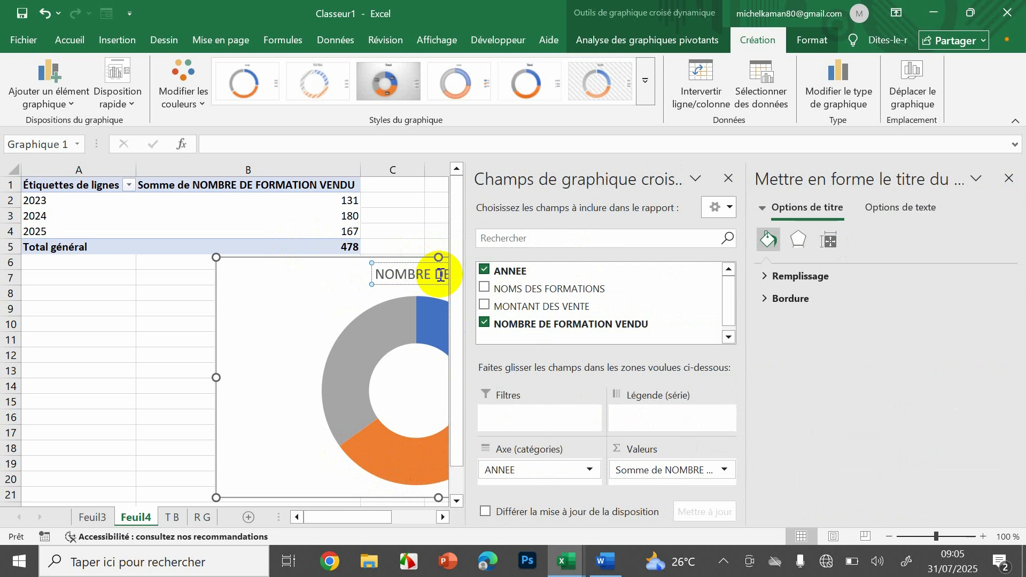
pyautogui.write(' F')
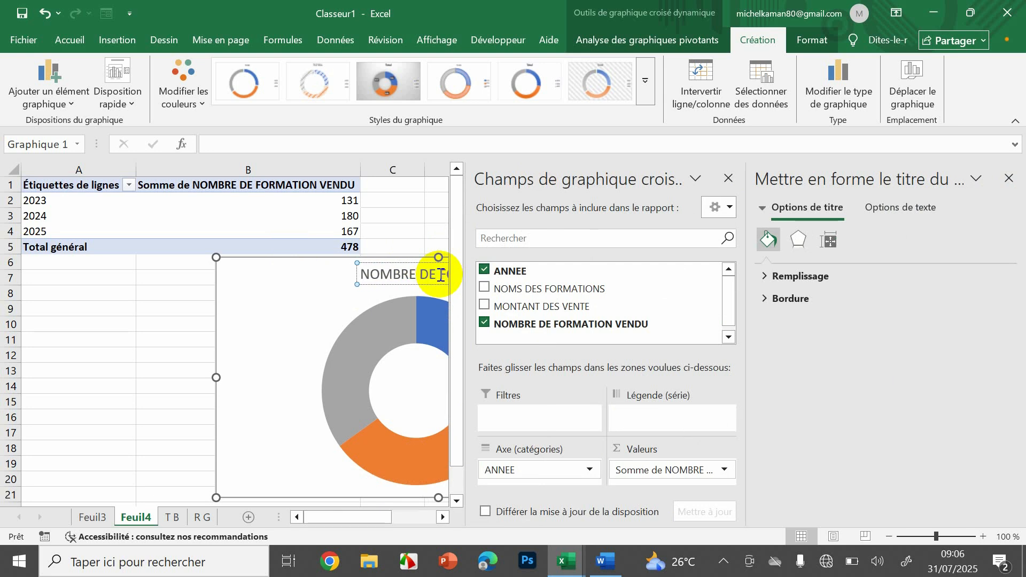
pyautogui.write('ORM')
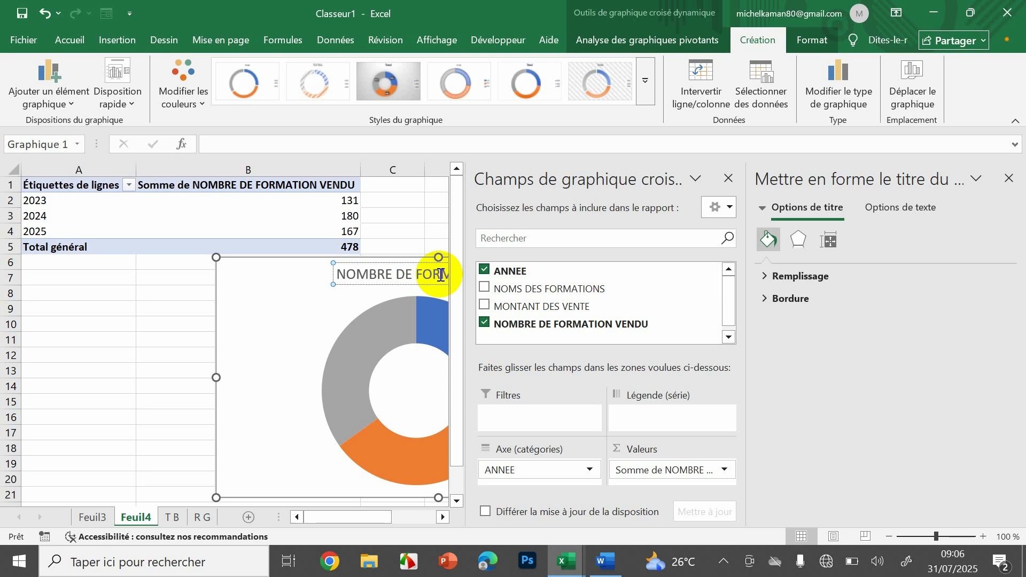
pyautogui.write('ATION VENDUES PAR ANS')
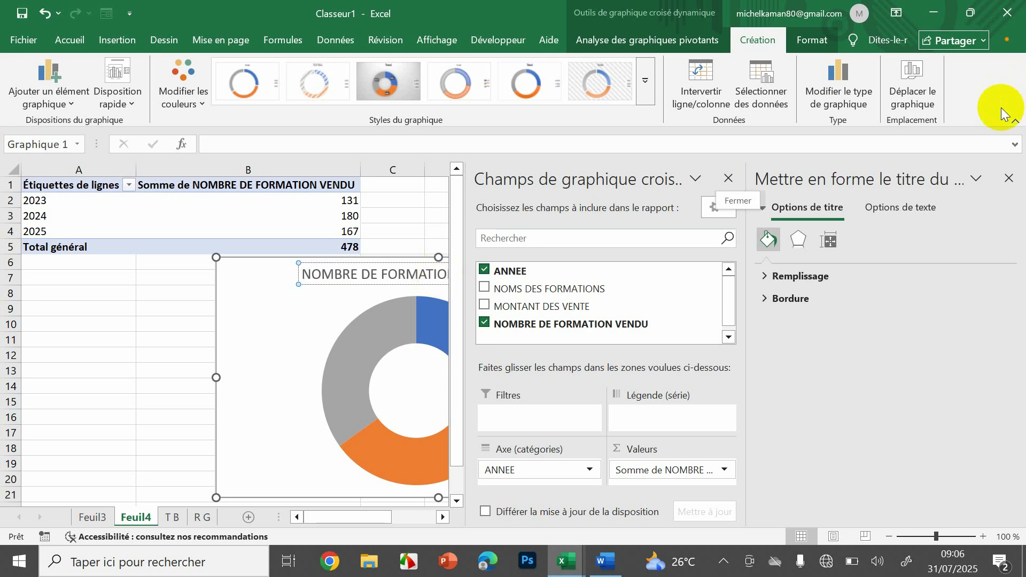
pyautogui.click(1008, 178)
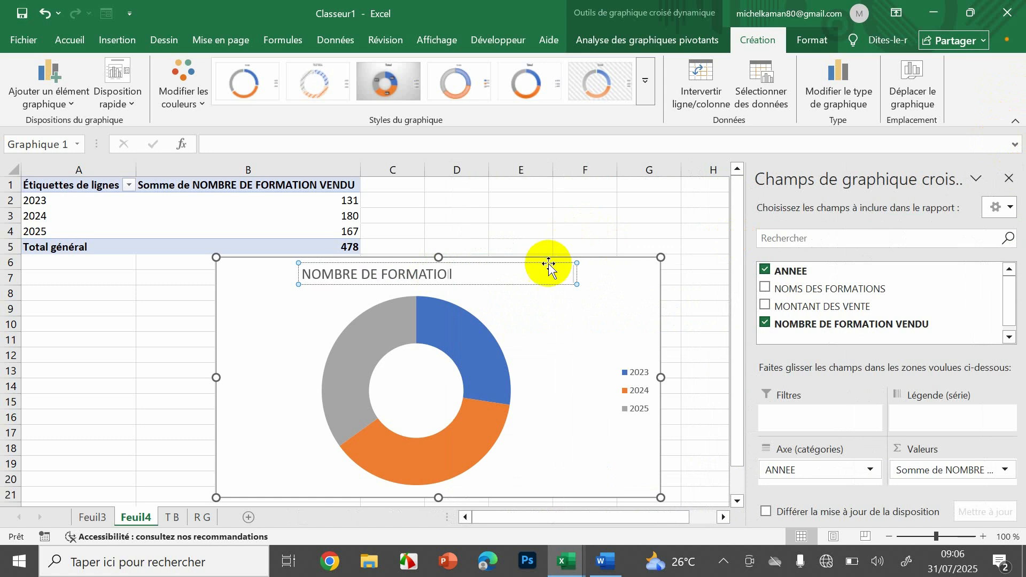
# Step: Correct FORMATION to FORMATIONS in the chart title, and apply chart Style 10 to the doughnut chart
pyautogui.click(464, 276)
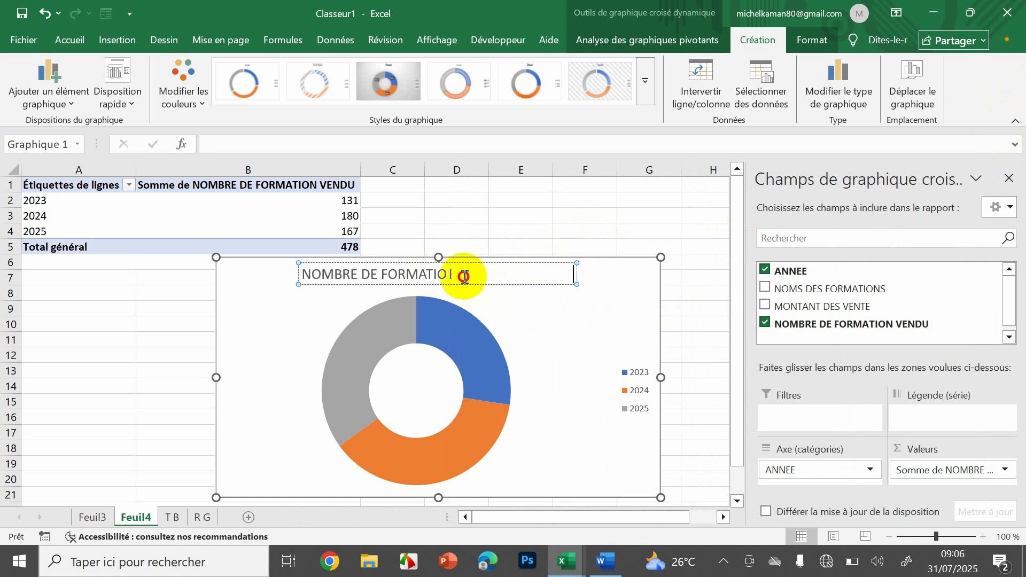
pyautogui.press('BackSpace')
pyautogui.press('BackSpace')
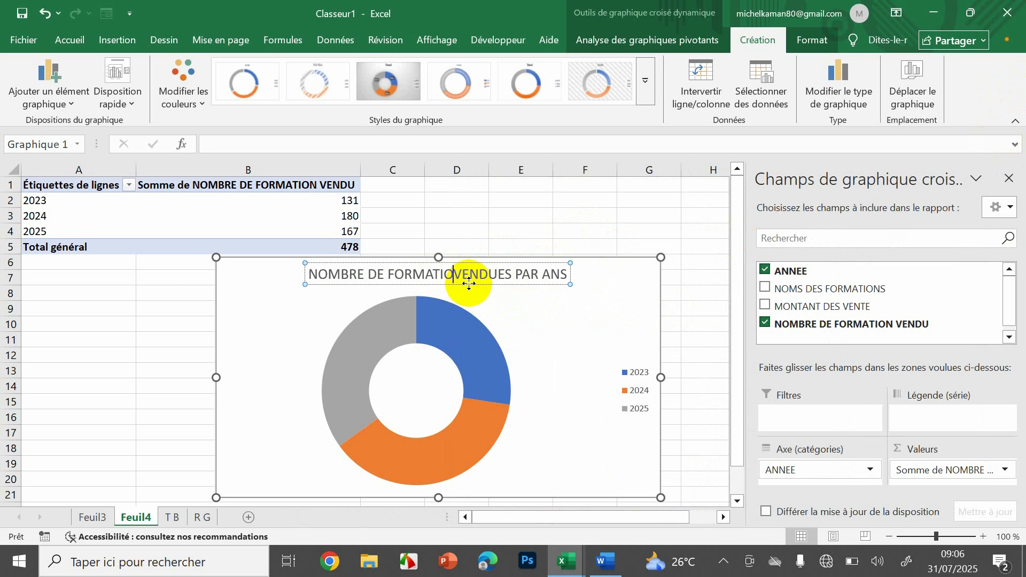
pyautogui.write('NS')
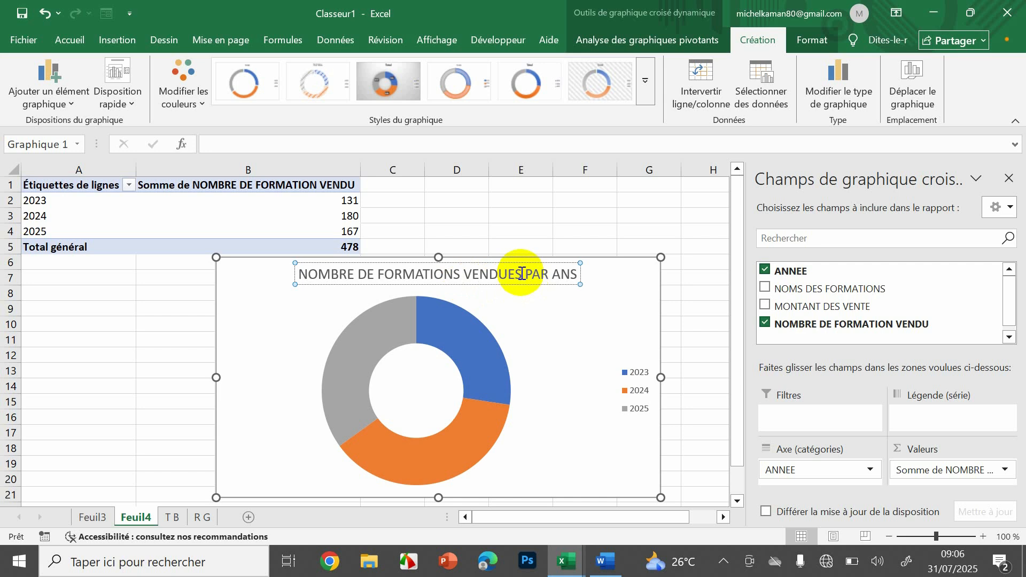
pyautogui.click(558, 283)
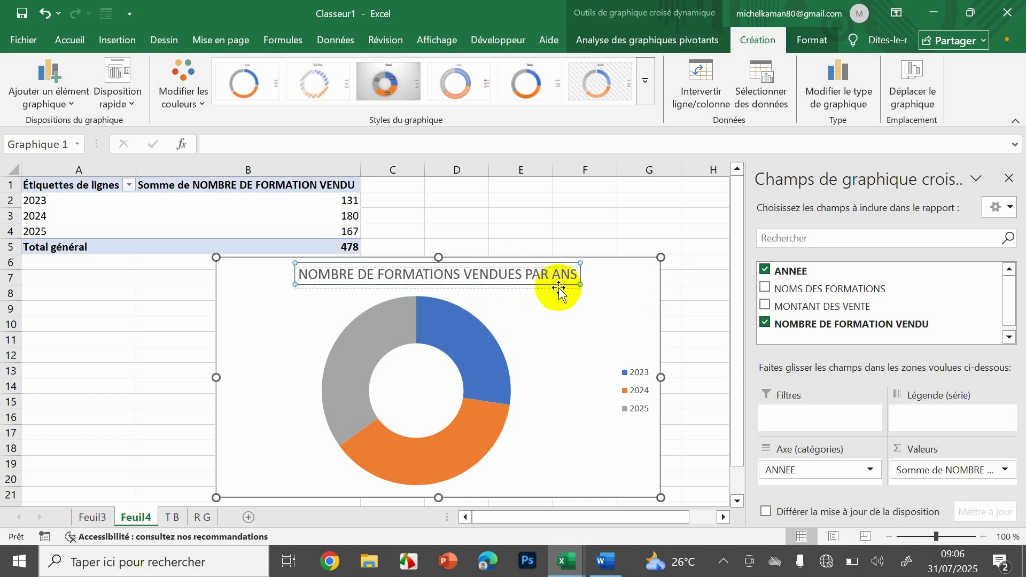
pyautogui.click(559, 289)
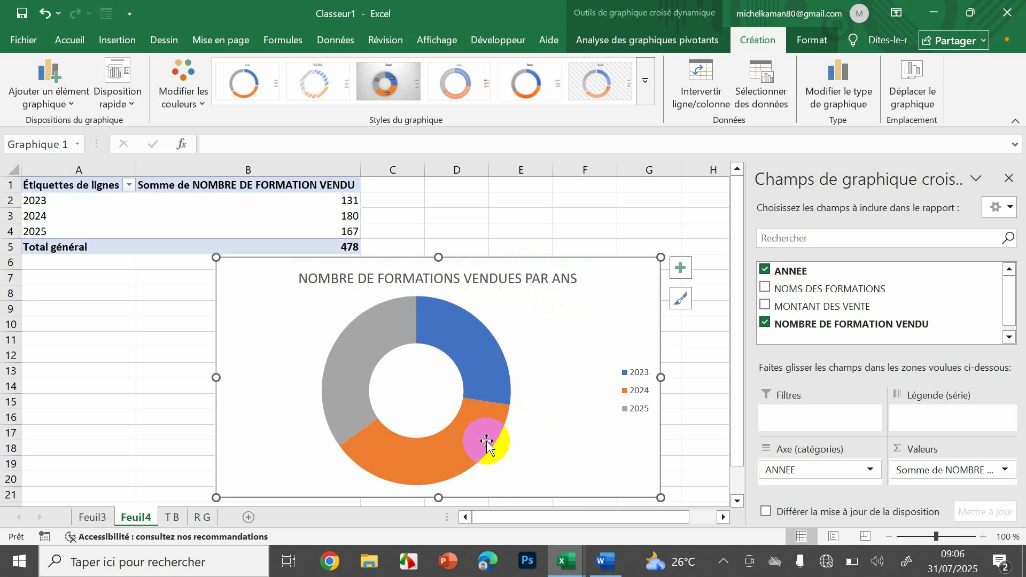
pyautogui.click(647, 84)
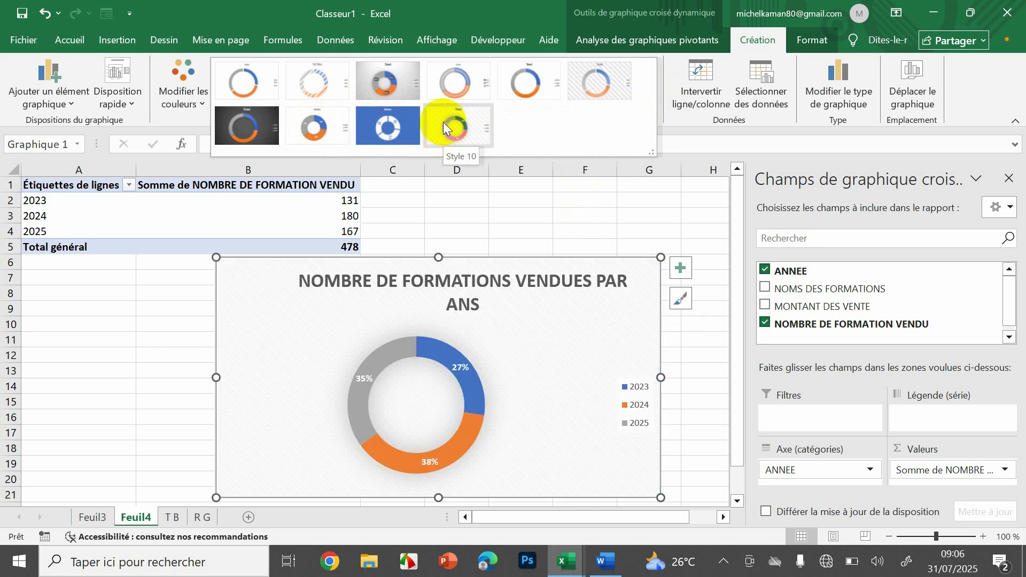
pyautogui.click(444, 122)
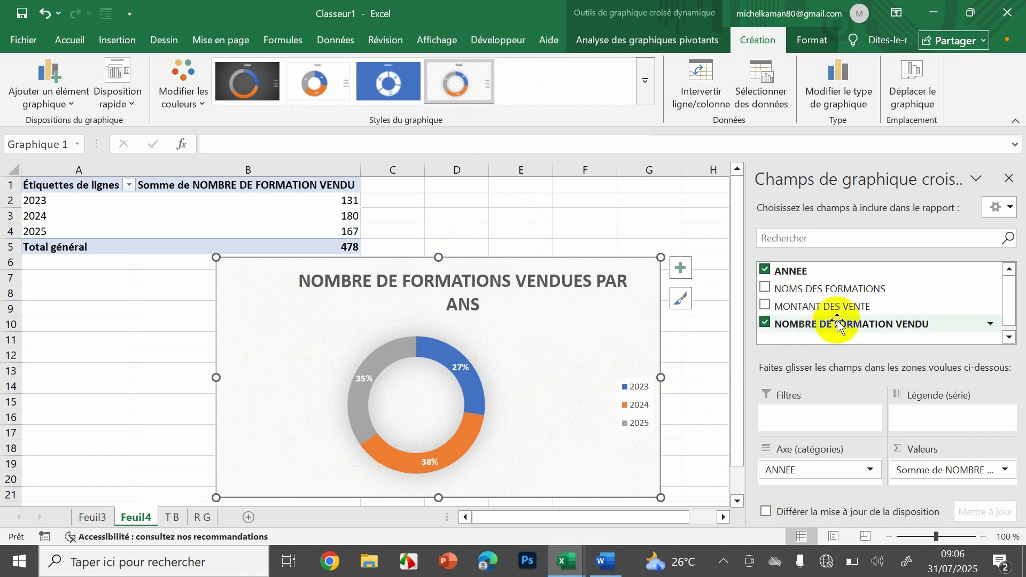
# Step: Add a slicer for the NOMS DES FORMATIONS field and move it over the left edge of the doughnut chart
pyautogui.rightClick(801, 293)
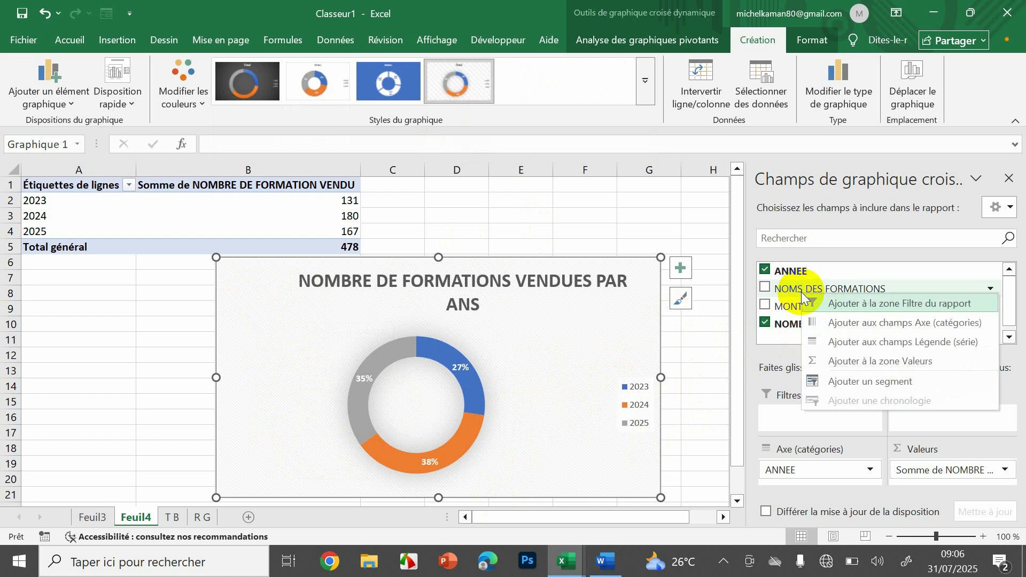
pyautogui.click(874, 381)
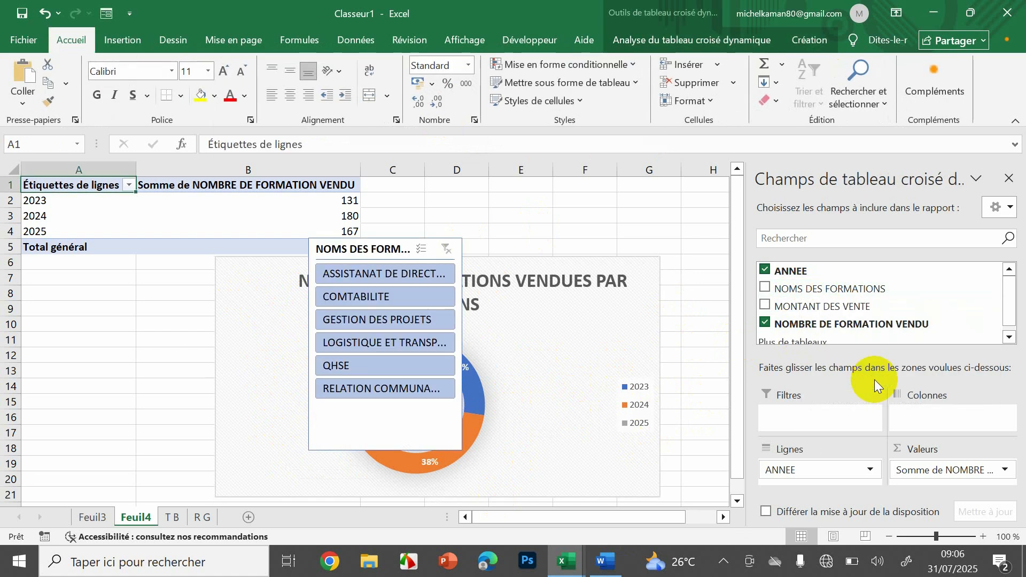
pyautogui.moveTo(462, 406); pyautogui.dragTo(332, 461)
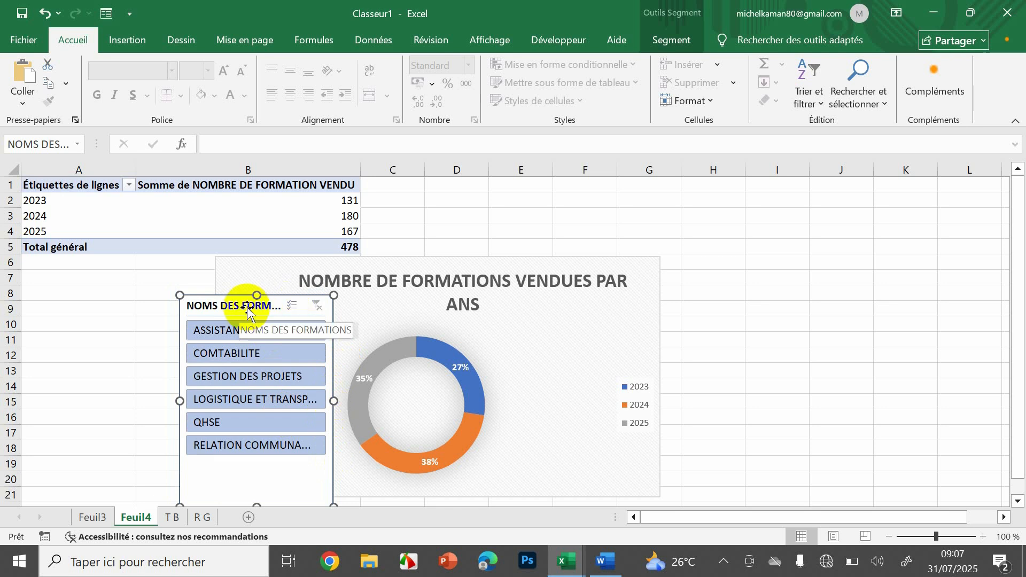
# Step: Turn off the header display of the NOMS DES FORMATIONS slicer in its settings
pyautogui.click(676, 44)
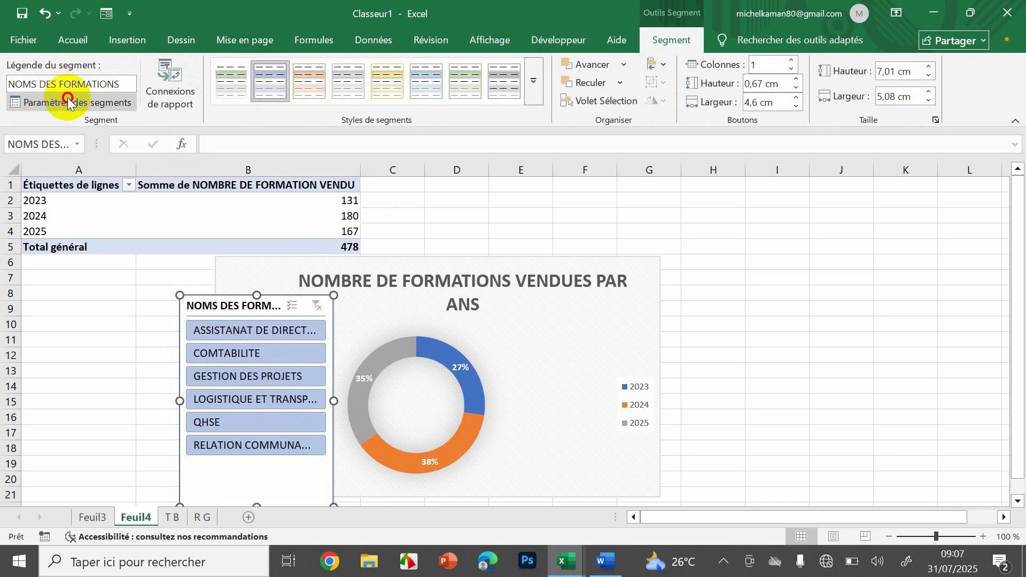
pyautogui.click(67, 98)
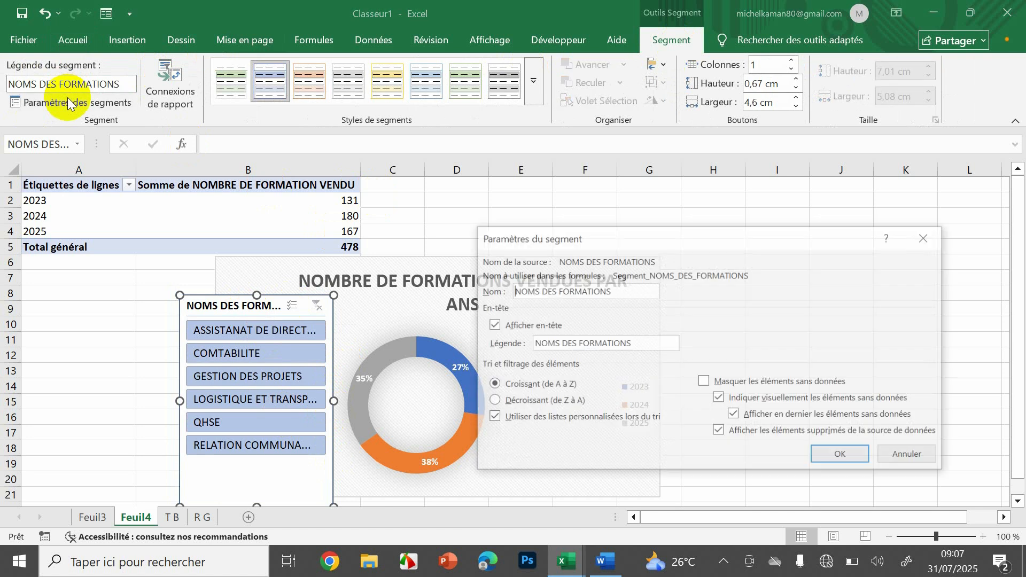
pyautogui.click(493, 327)
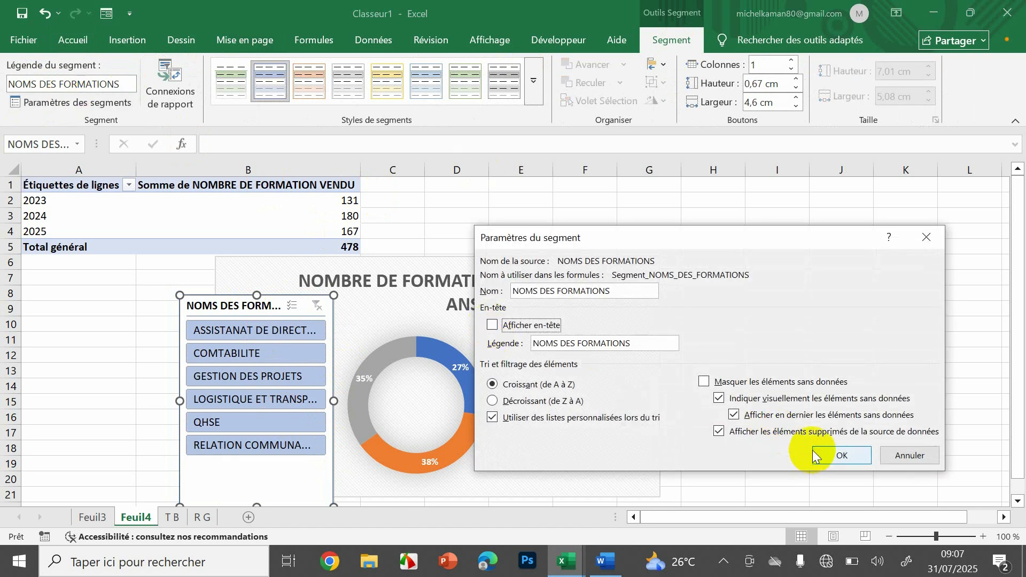
pyautogui.click(825, 453)
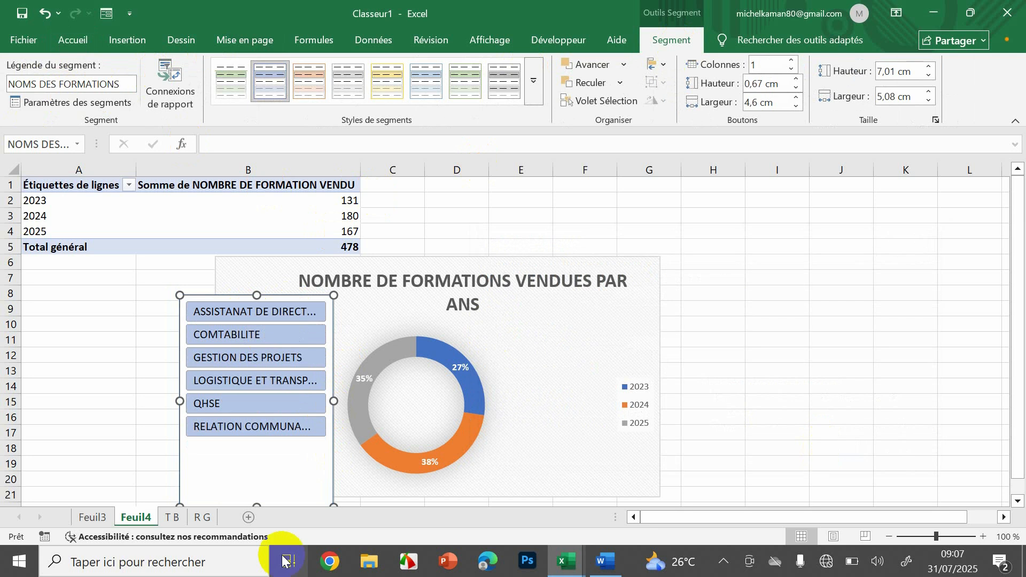
# Step: Shrink the slicer to about 5.2 cm high by 4.36 cm wide and place it inside the chart, left of the doughnut
pyautogui.moveTo(256, 504); pyautogui.dragTo(252, 436)
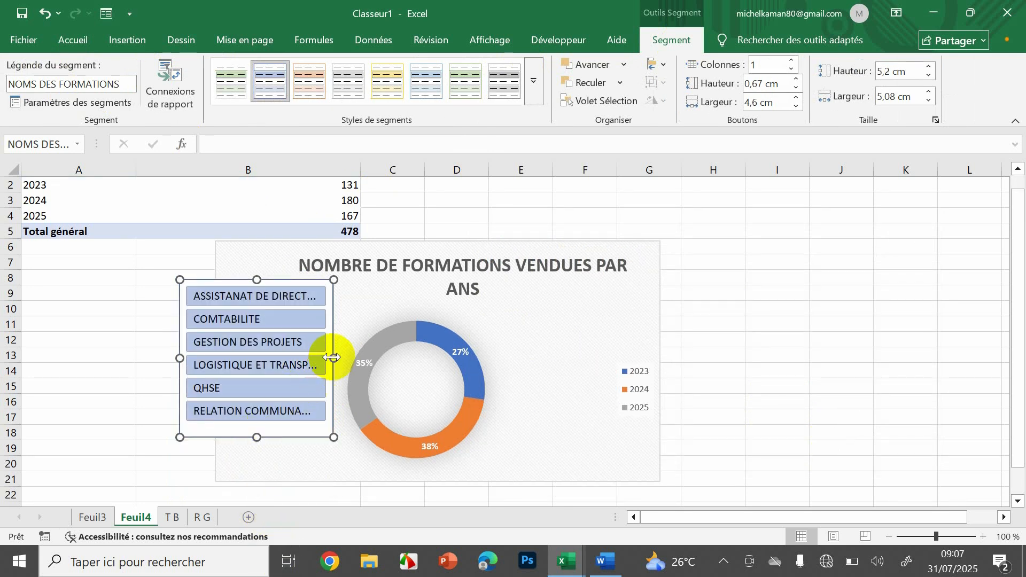
pyautogui.moveTo(334, 357); pyautogui.dragTo(312, 357)
pyautogui.moveTo(313, 403); pyautogui.dragTo(350, 434)
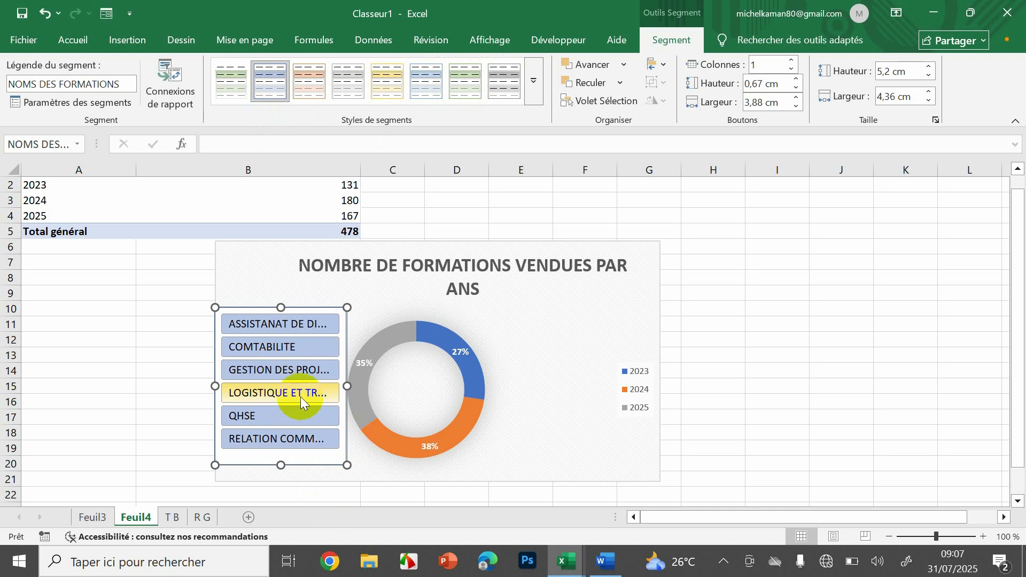
# Step: Duplicate the slicer's current light blue style and name the copy SEGMENT 2
pyautogui.rightClick(270, 89)
pyautogui.click(322, 125)
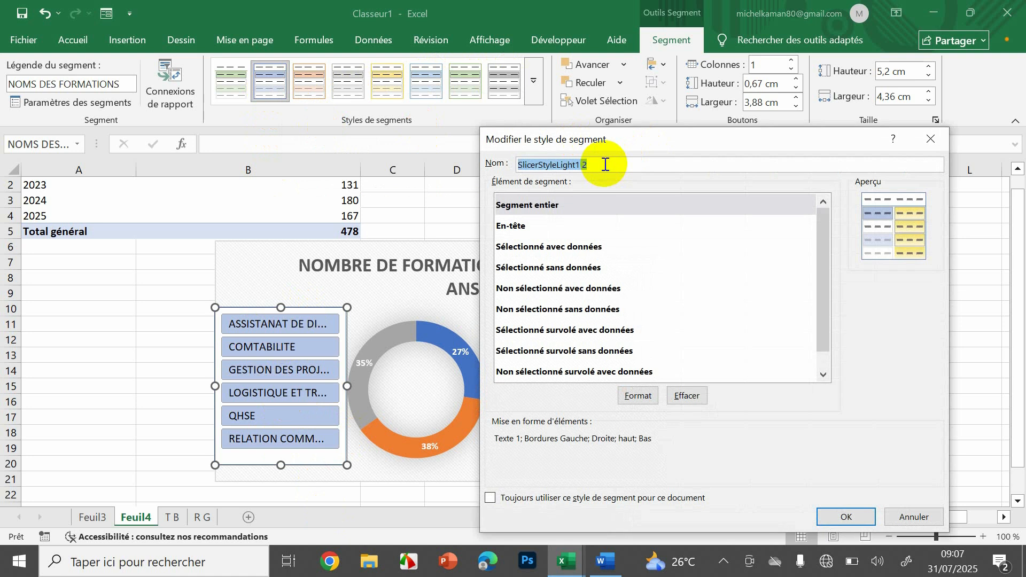
pyautogui.press('BackSpace')
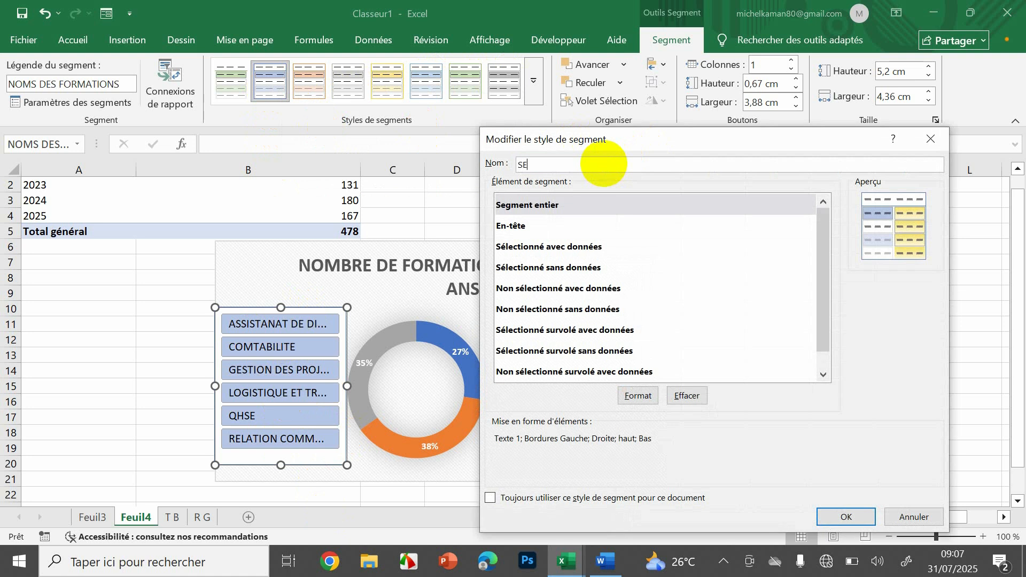
pyautogui.write('SEGMENT 2')
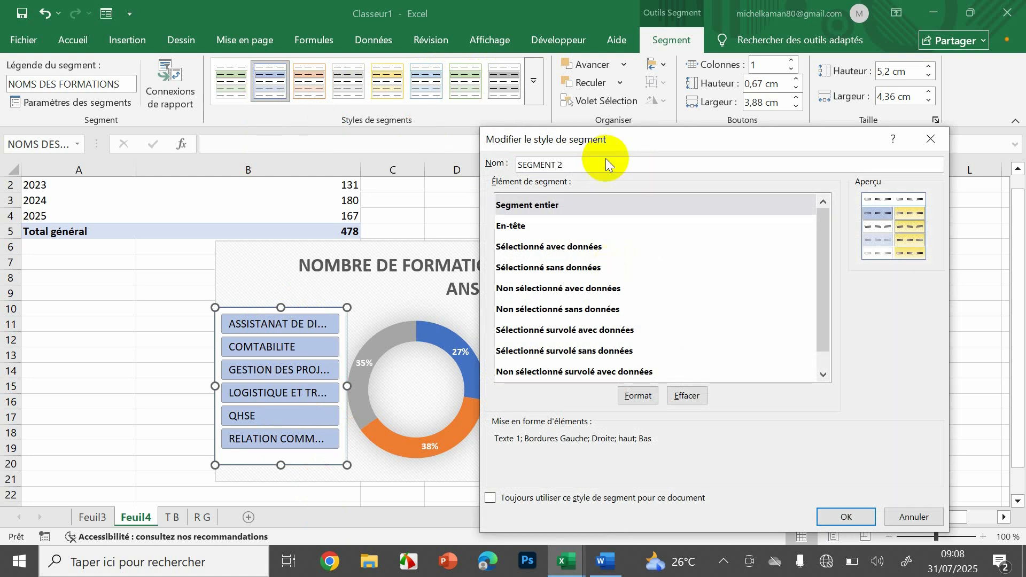
# Step: Format the SEGMENT 2 style's Segment entier element with a 12-point Gras font and no border
pyautogui.click(653, 396)
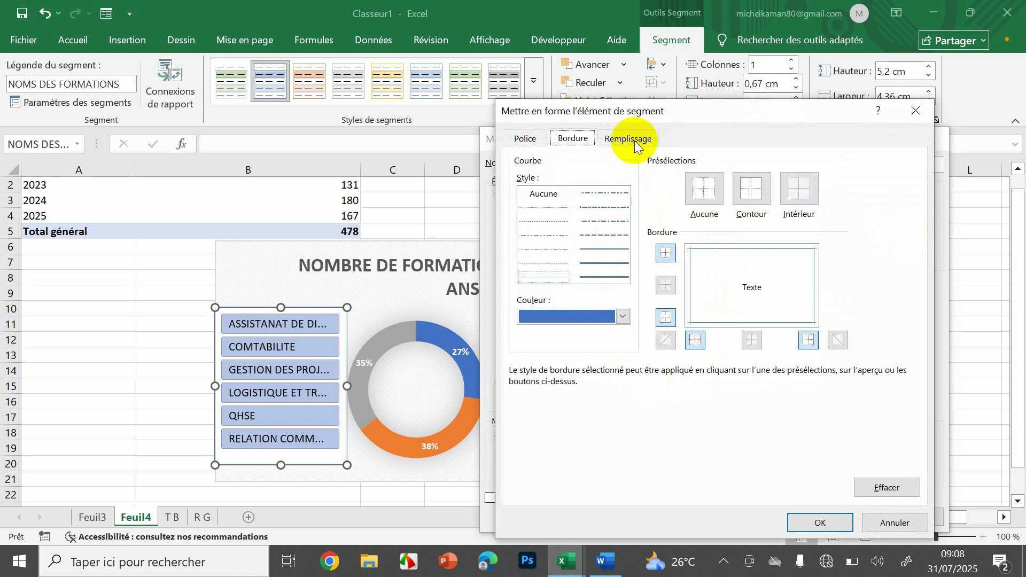
pyautogui.click(526, 138)
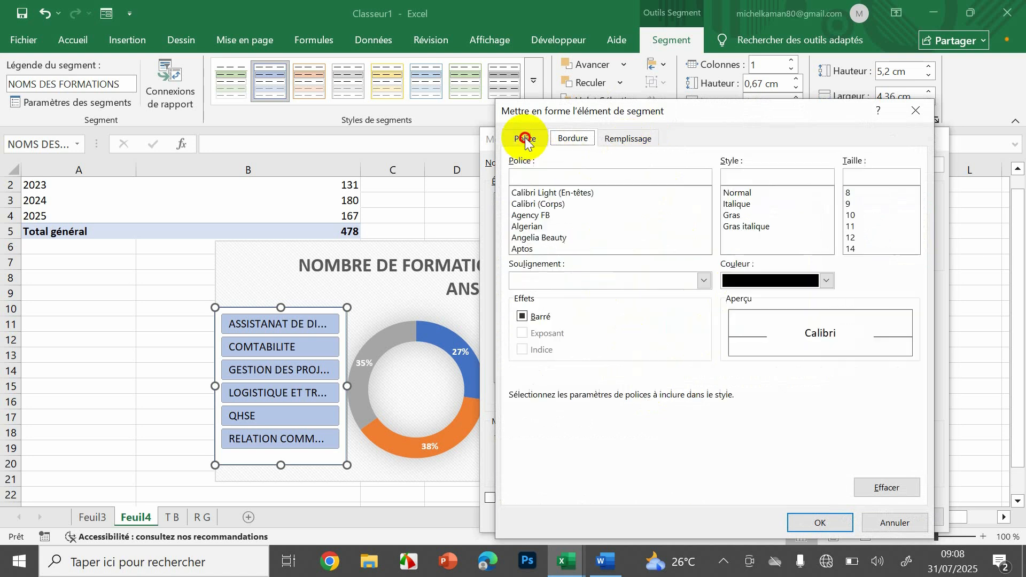
pyautogui.click(851, 236)
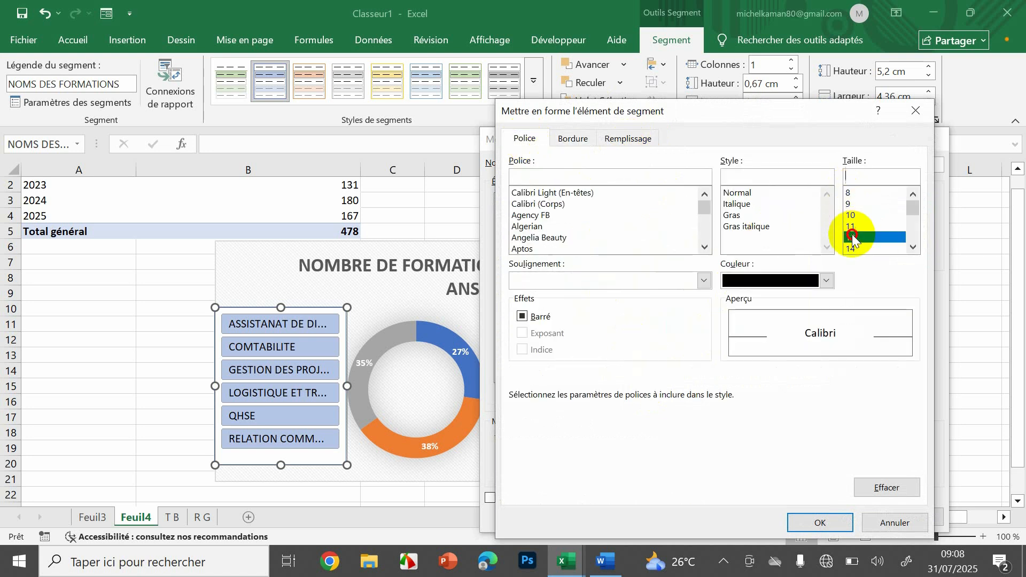
pyautogui.click(746, 216)
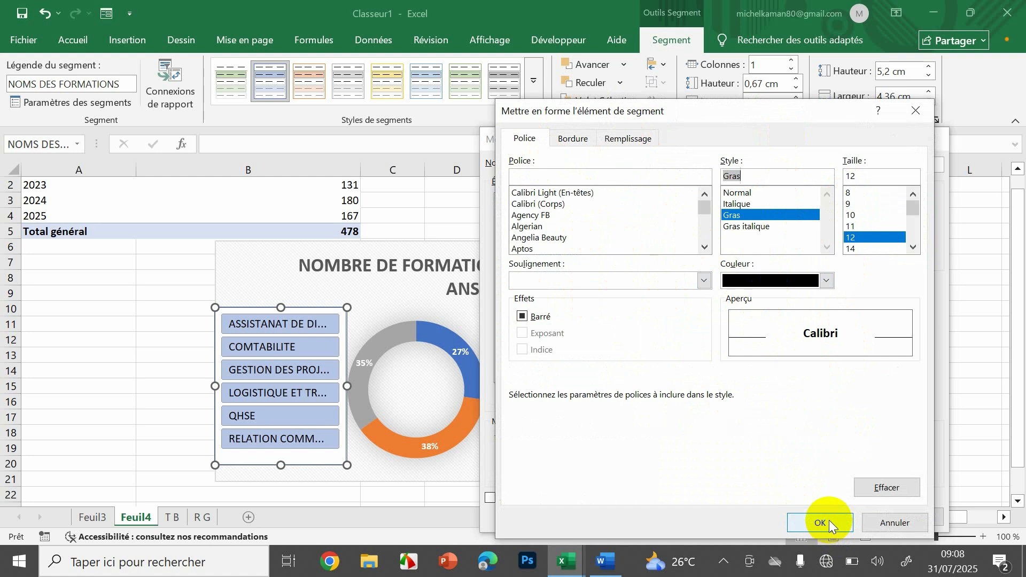
pyautogui.click(561, 141)
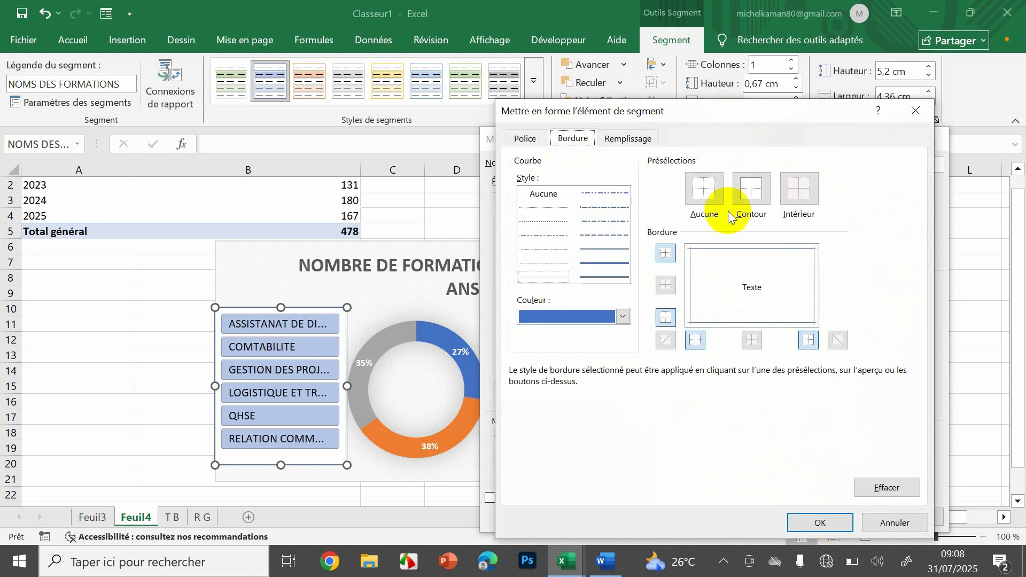
pyautogui.click(706, 193)
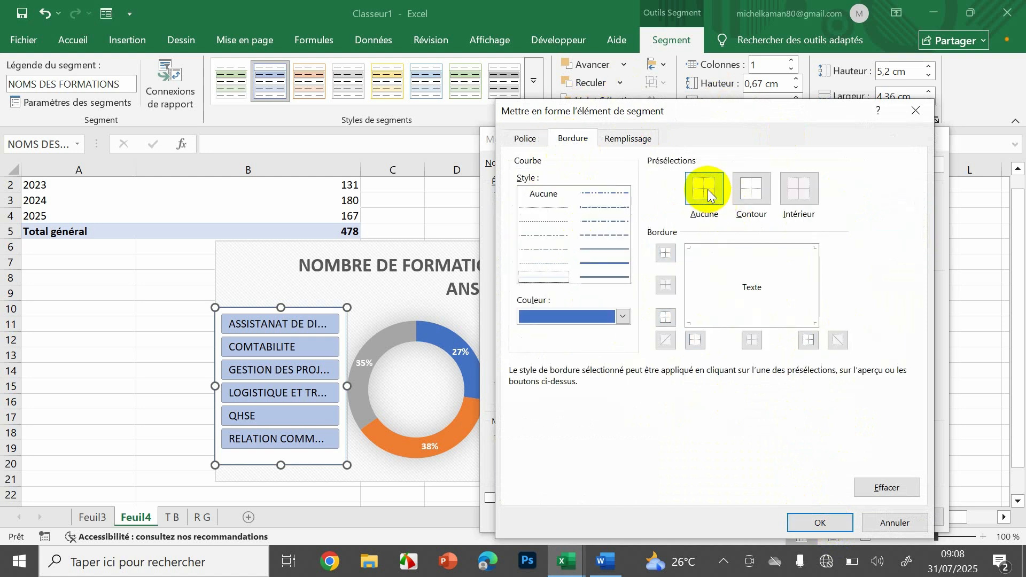
pyautogui.click(824, 523)
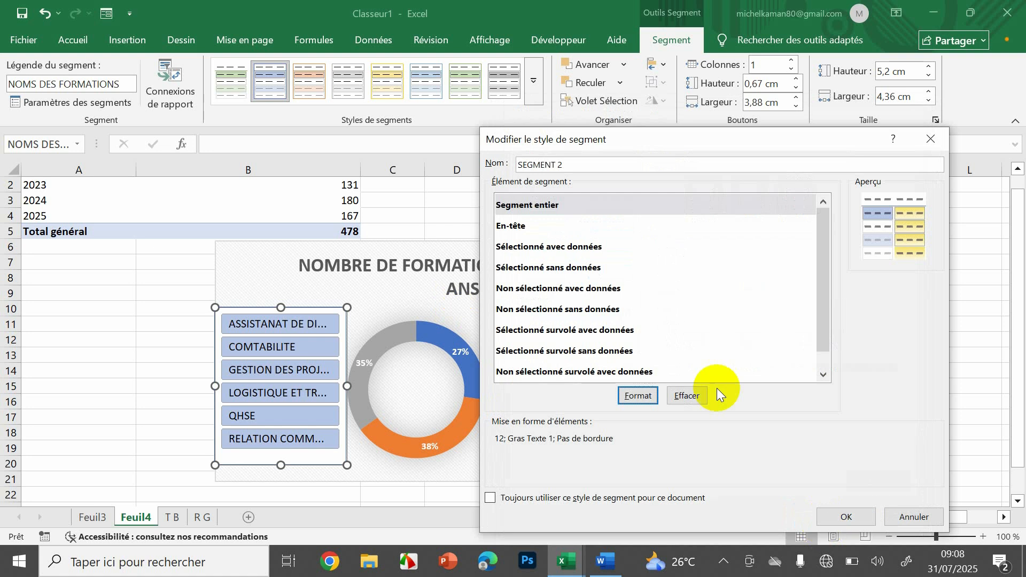
# Step: Save the SEGMENT 2 style and apply it to the NOMS DES FORMATIONS slicer
pyautogui.click(847, 518)
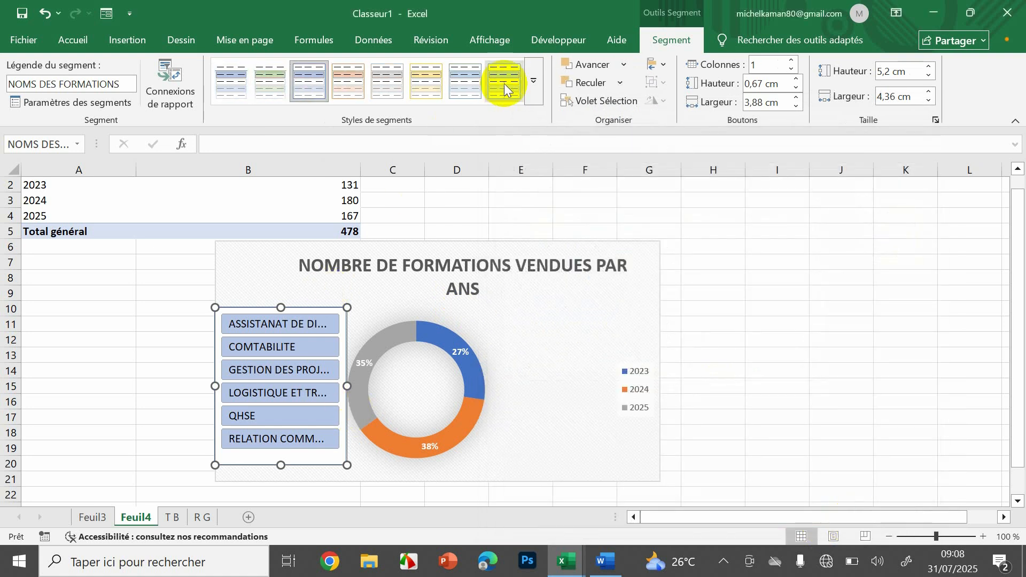
pyautogui.click(534, 80)
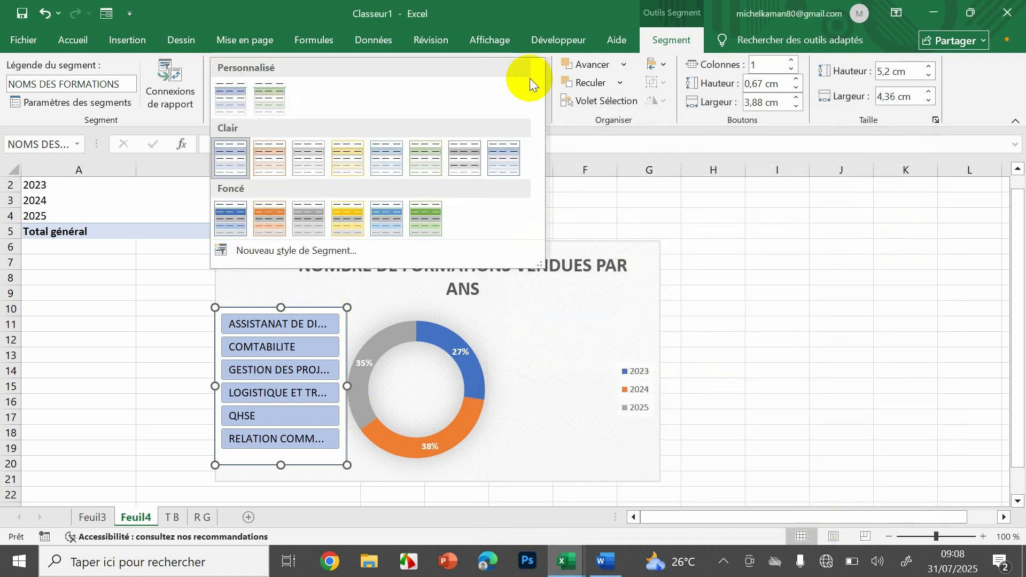
pyautogui.click(236, 97)
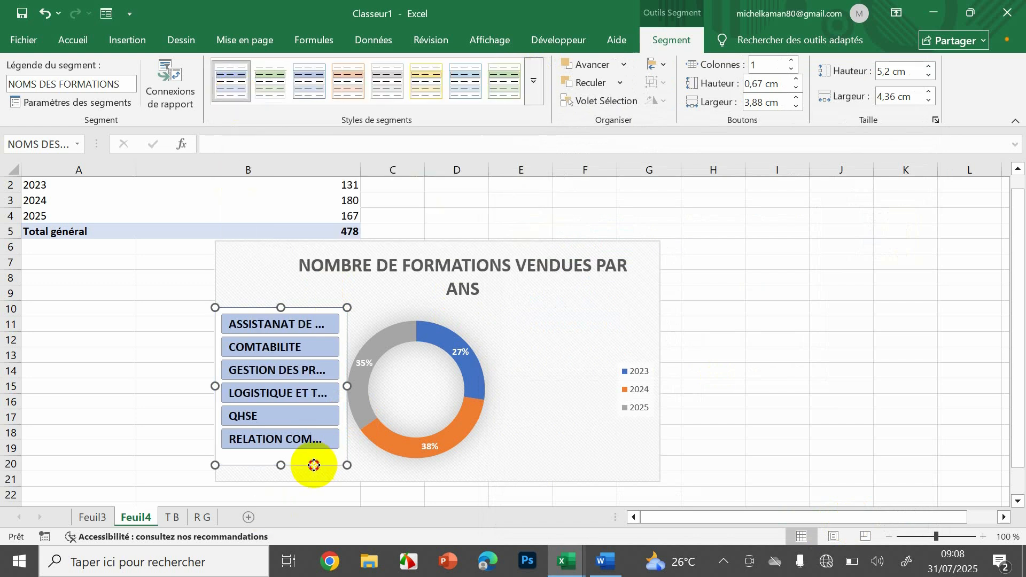
pyautogui.click(179, 465)
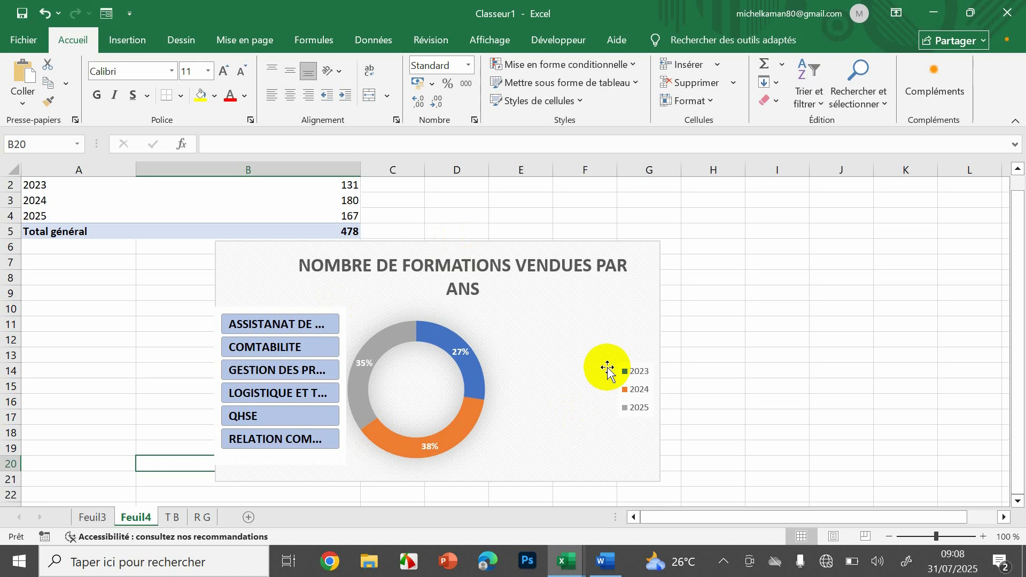
# Step: Select the doughnut chart together with its training-name slicer and cut both from Feuil4
pyautogui.click(316, 477)
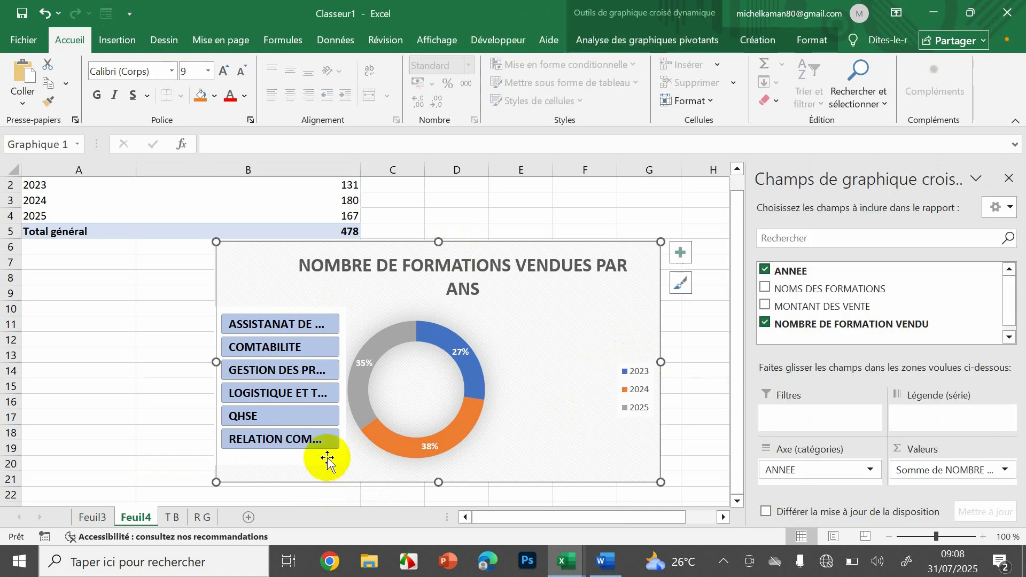
pyautogui.click(327, 461)
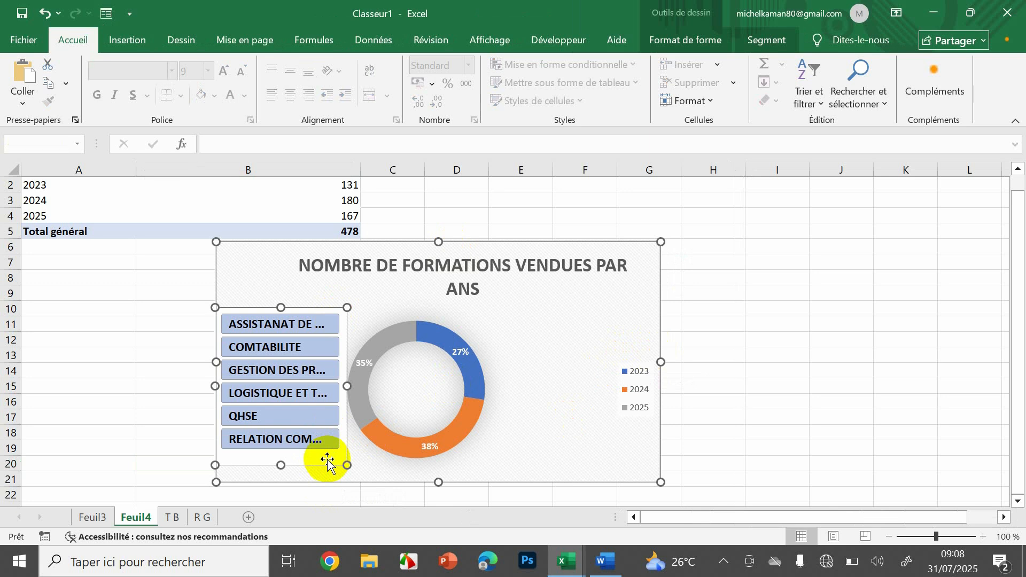
pyautogui.press('Delete')
pyautogui.rightClick(327, 459)
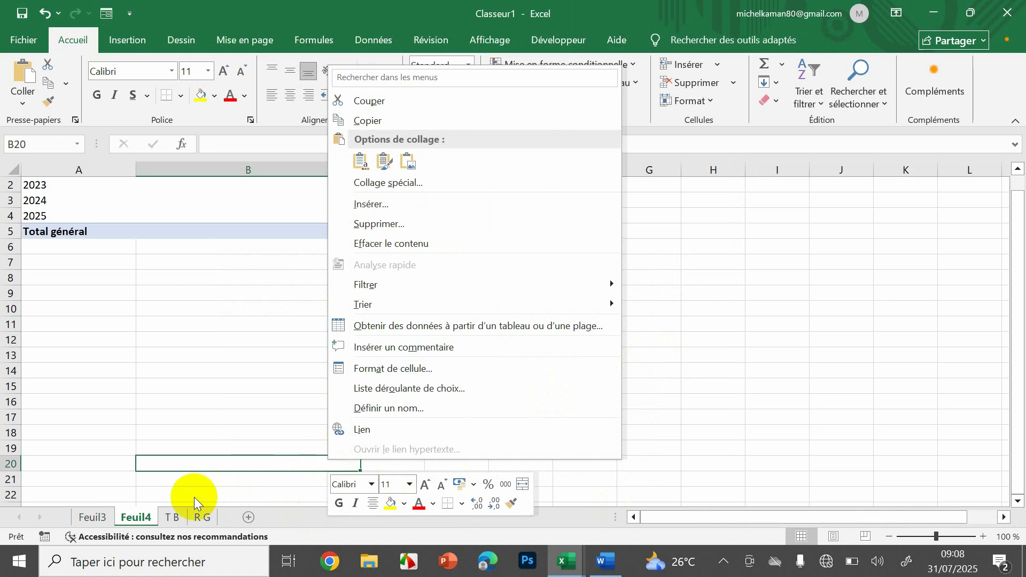
pyautogui.press('Escape')
# Step: Paste the doughnut chart and its slicer at cell A17 of the R G sheet, below the column chart
pyautogui.click(203, 517)
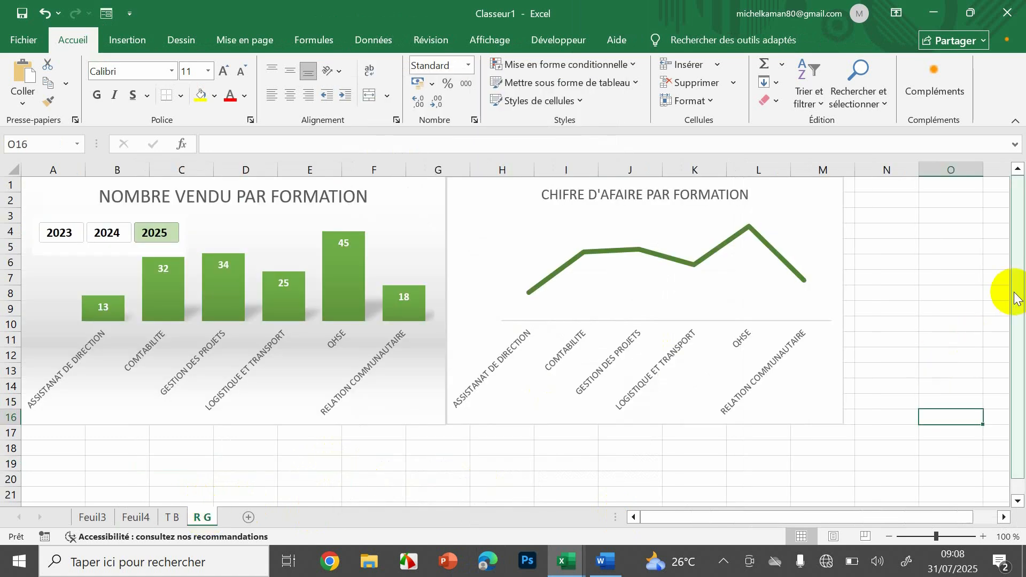
pyautogui.moveTo(1016, 297); pyautogui.dragTo(1019, 429)
pyautogui.click(1016, 501)
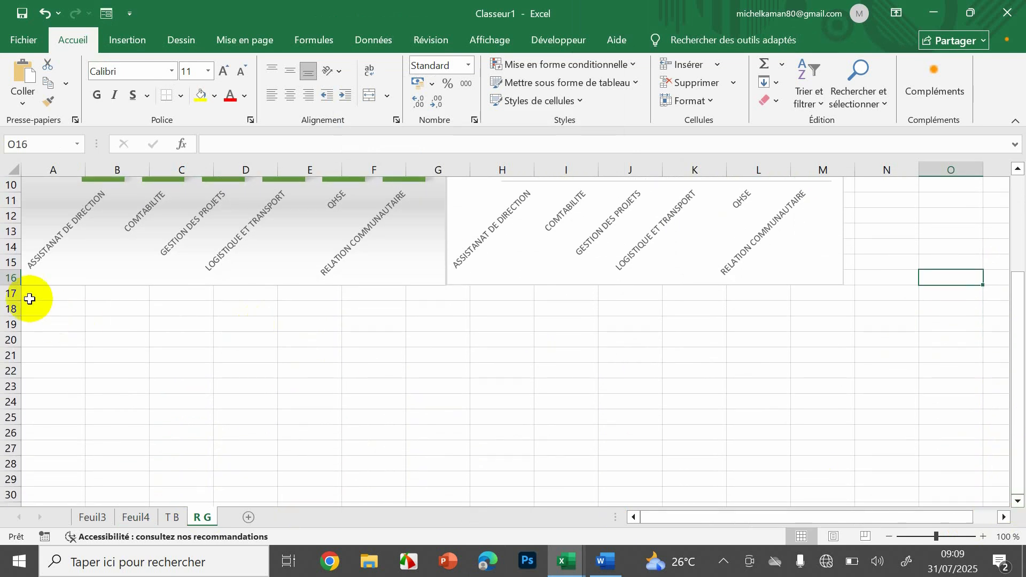
pyautogui.click(35, 295)
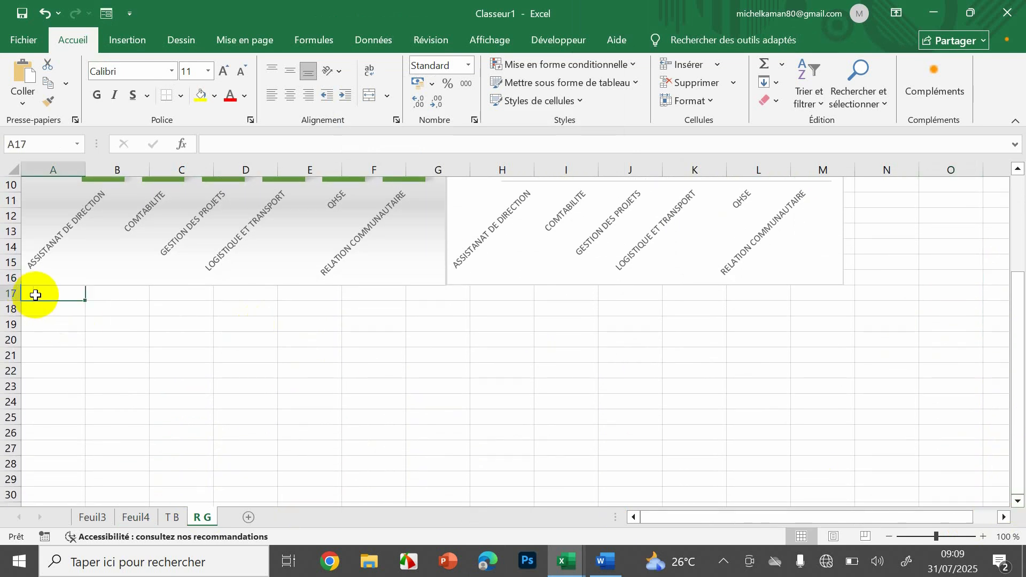
pyautogui.hotkey('ctrl', 'v')
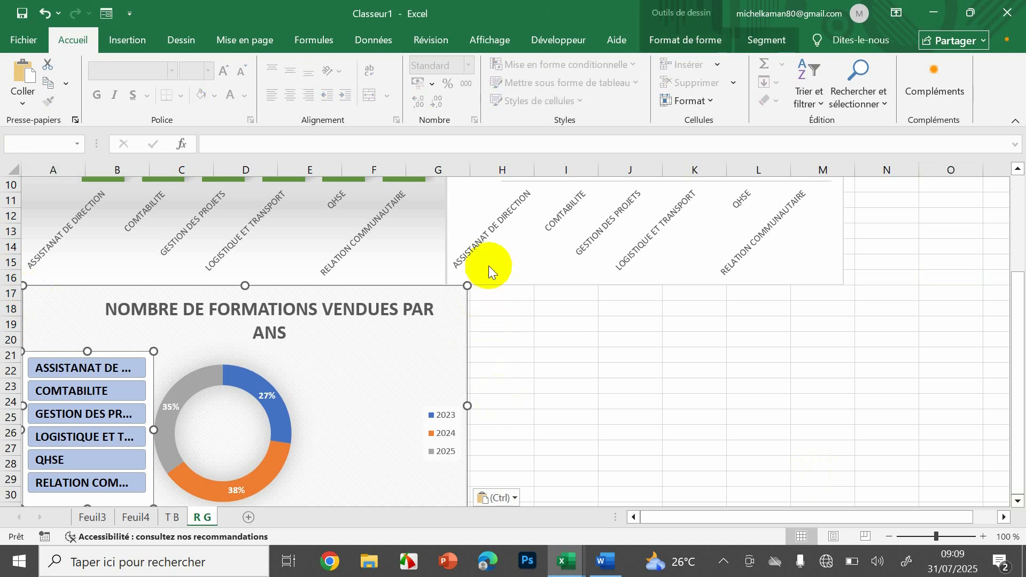
pyautogui.click(728, 420)
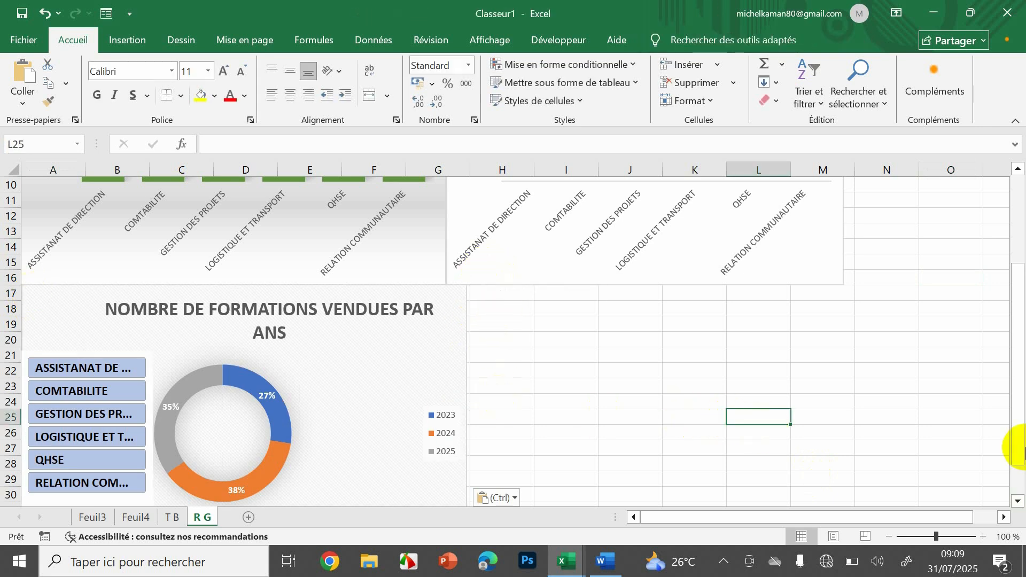
# Step: Filter the doughnut chart with the slicer by each training in turn, from ASSISTANAT DE DIRECTION through RELATION COMMUNAUTAIRE
pyautogui.scroll(-1, 1022, 419)
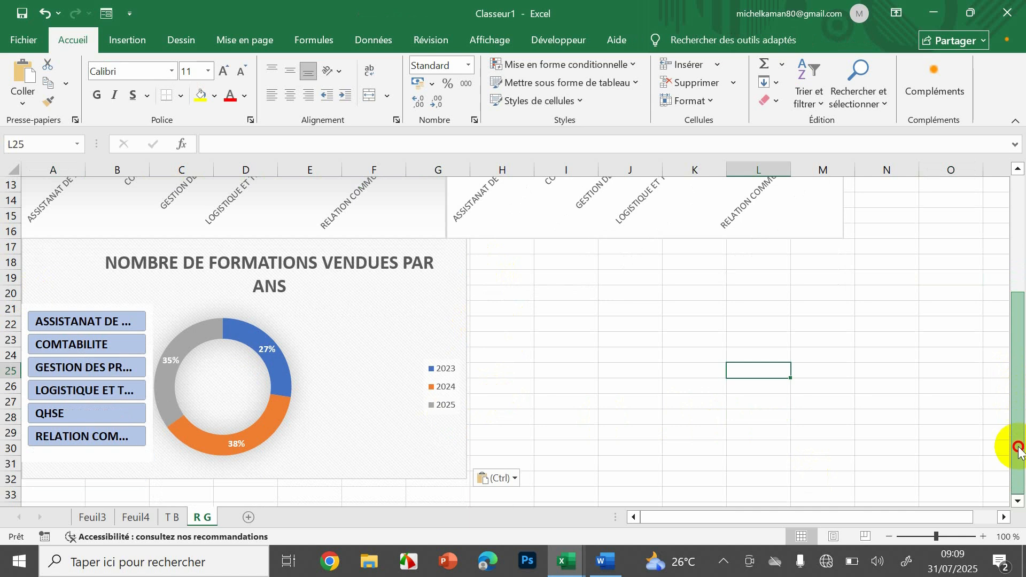
pyautogui.click(83, 323)
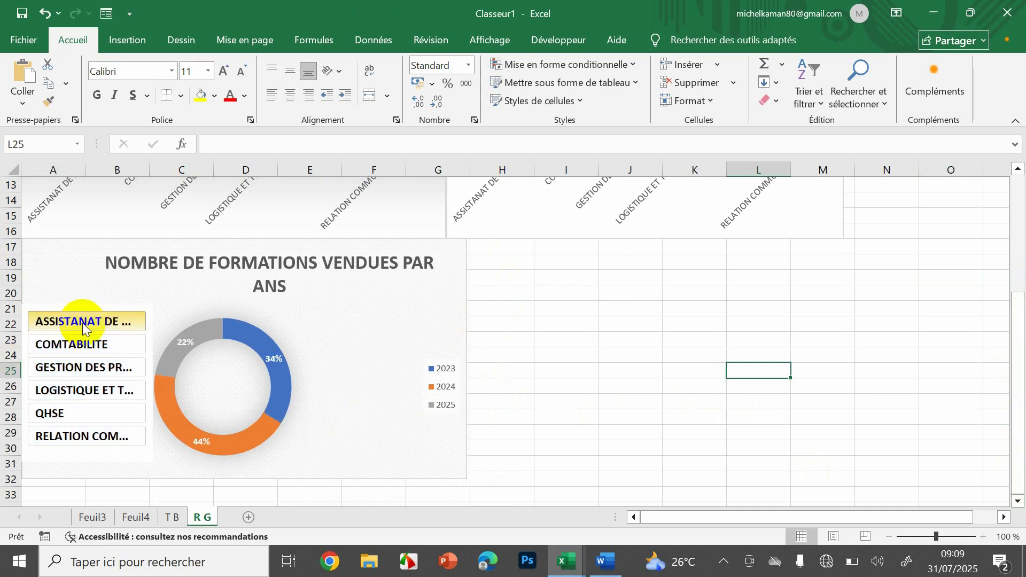
pyautogui.click(103, 342)
pyautogui.click(96, 372)
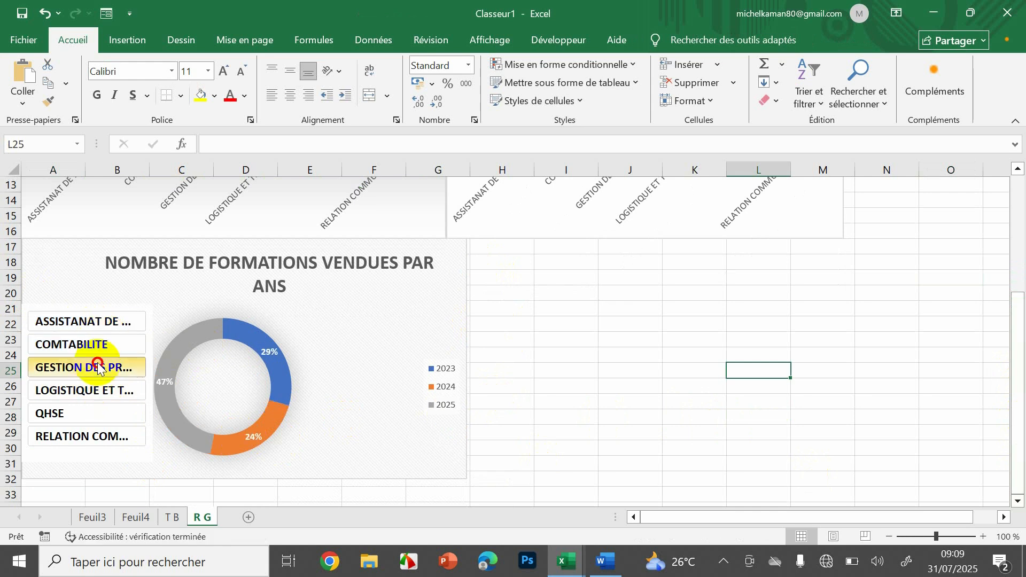
pyautogui.click(95, 391)
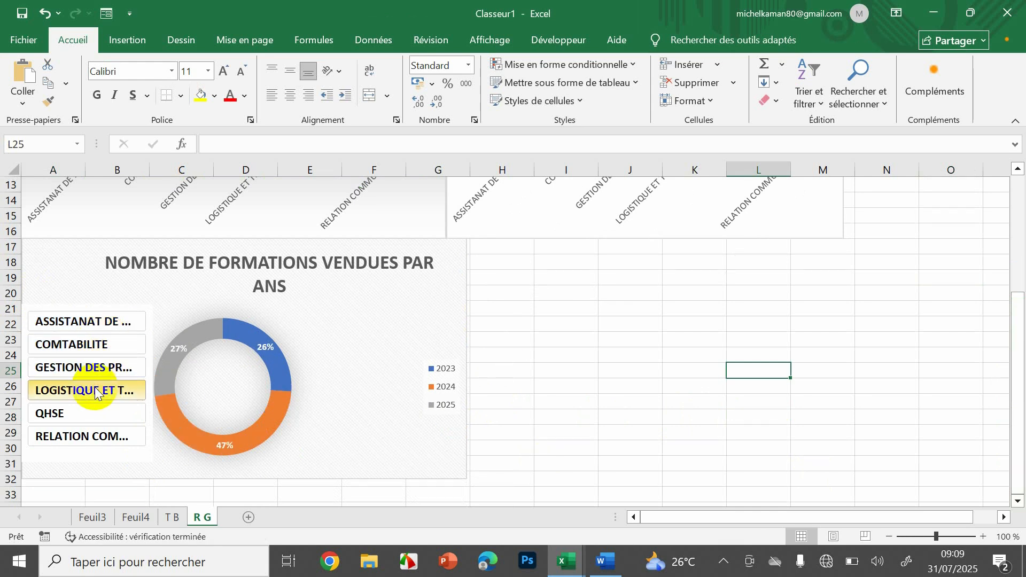
pyautogui.click(90, 414)
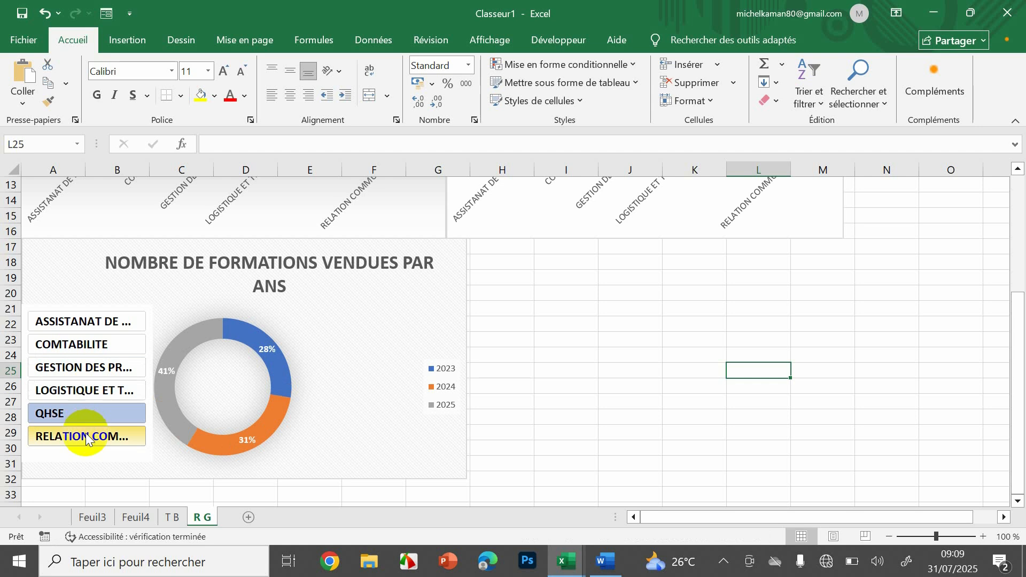
pyautogui.click(81, 437)
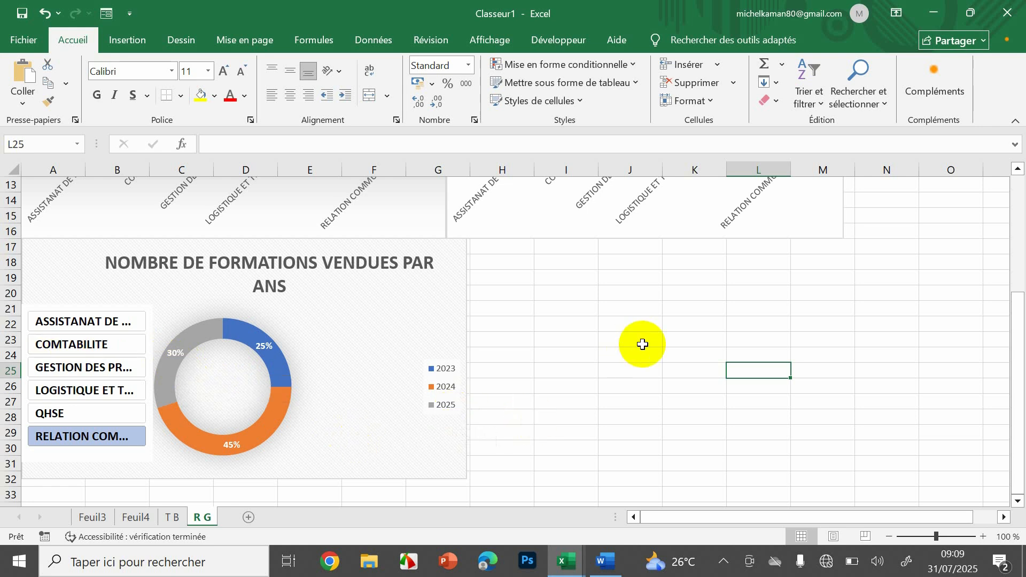
# Step: Replace NOMBRE DE FORMATION VENDU with MONTANT DES VENTE as the values field of the Feuil4 pivot table
pyautogui.click(131, 522)
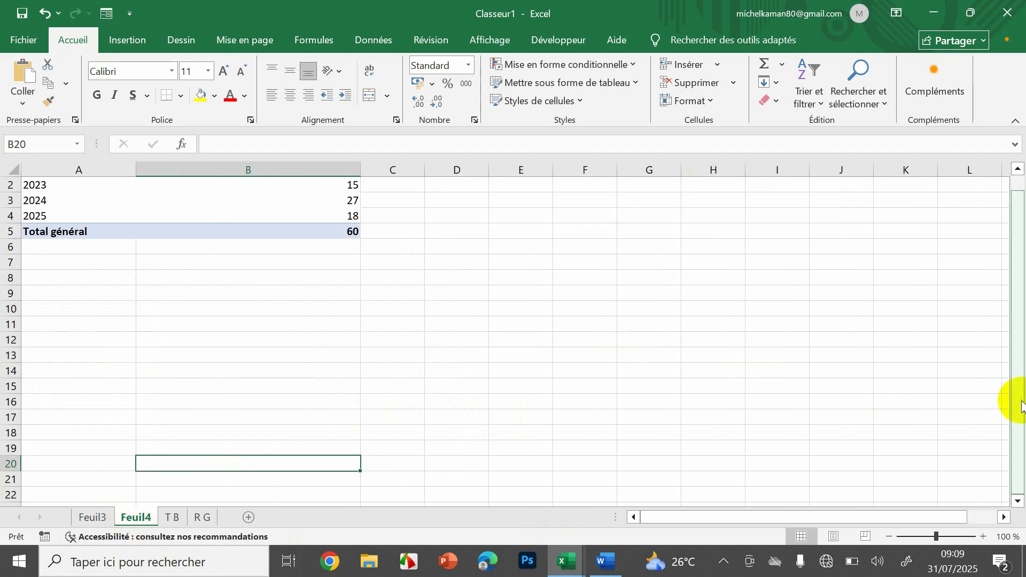
pyautogui.scroll(1, 1015, 390)
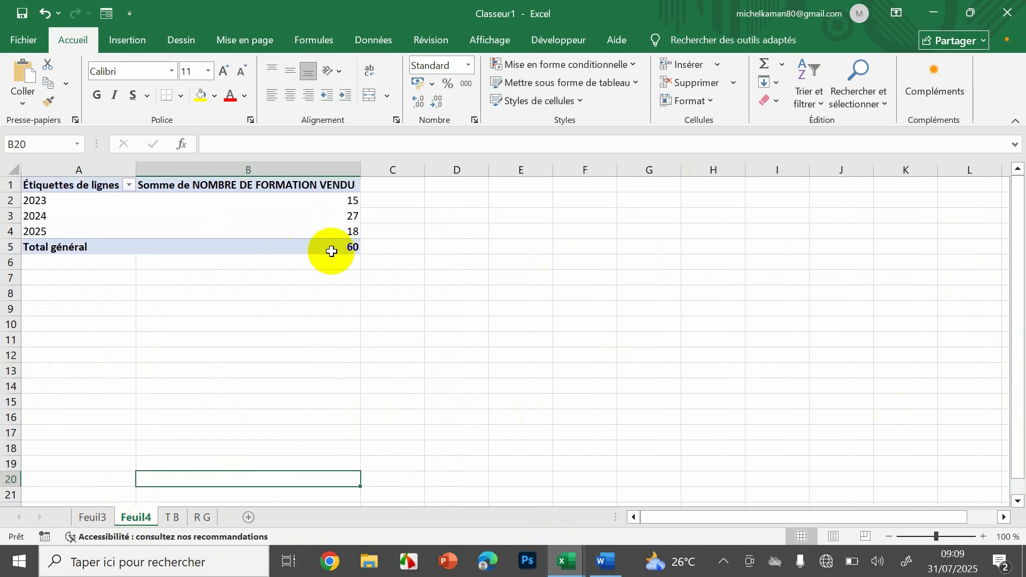
pyautogui.click(235, 214)
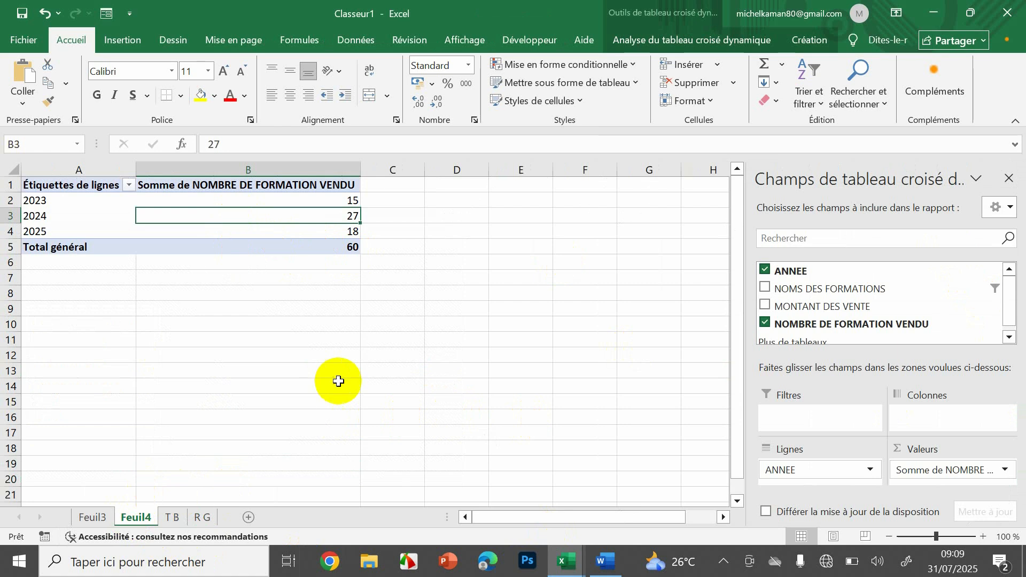
pyautogui.moveTo(92, 203); pyautogui.dragTo(165, 199)
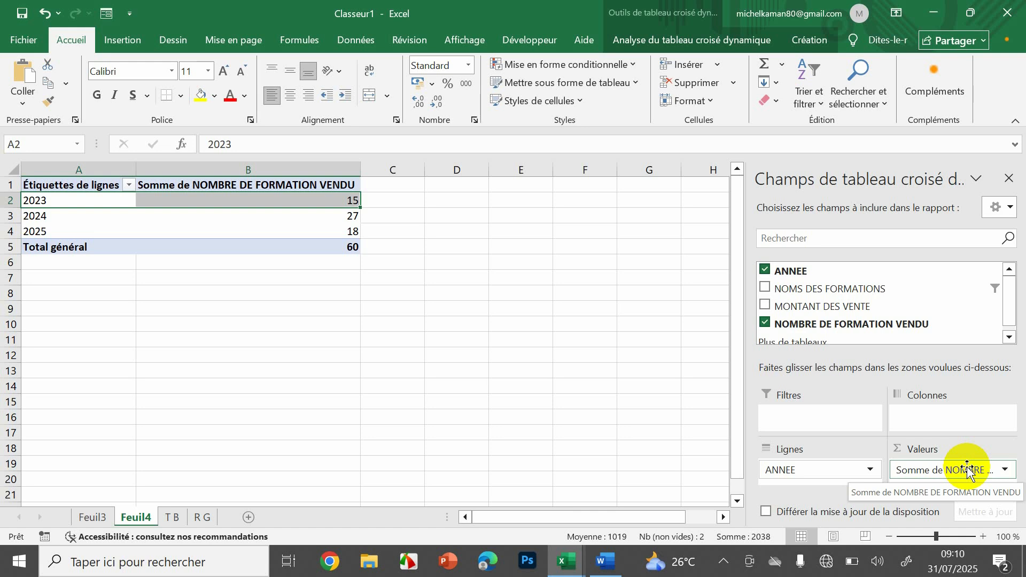
pyautogui.moveTo(969, 470); pyautogui.dragTo(614, 448)
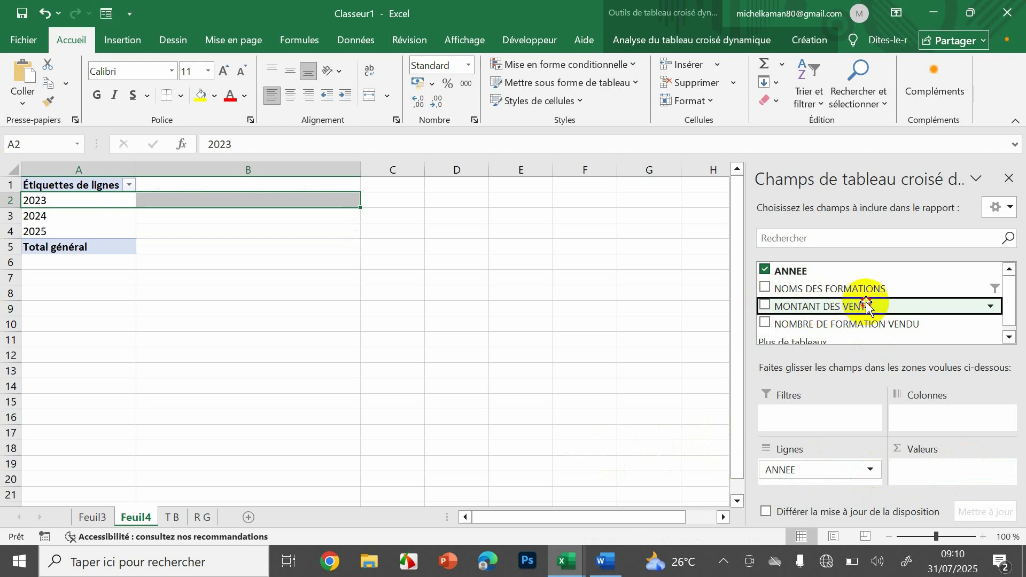
pyautogui.moveTo(867, 304); pyautogui.dragTo(949, 473)
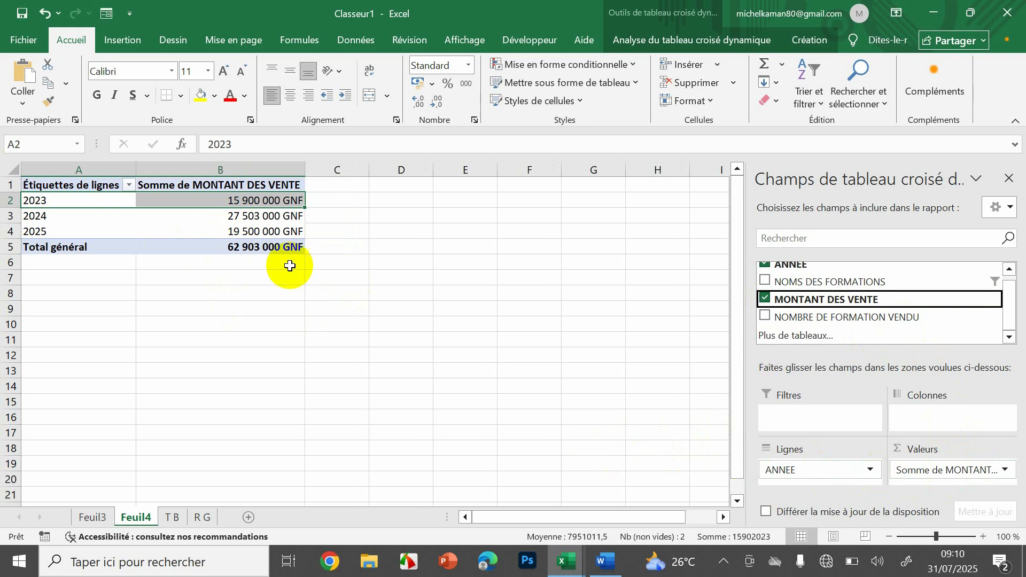
pyautogui.moveTo(197, 218)
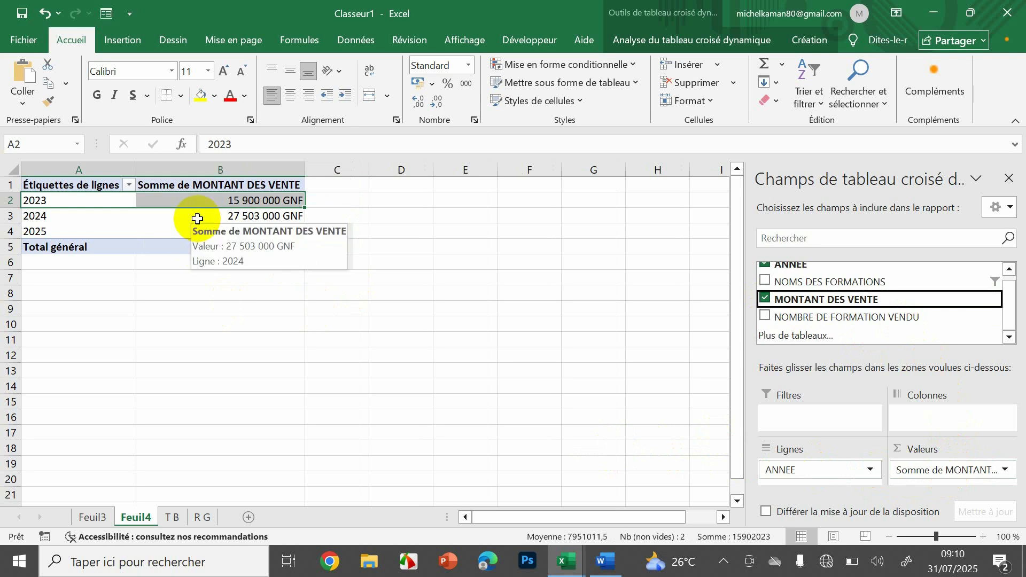
# Step: Insert a horizontal bar (Barres) pivot chart of the sales amounts per year from the Feuil4 pivot table
pyautogui.click(686, 46)
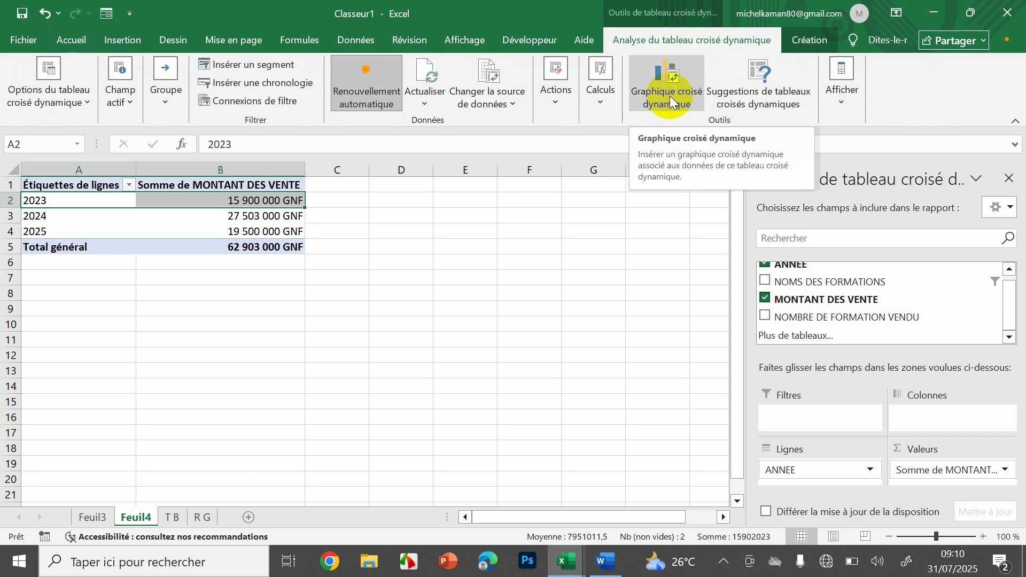
pyautogui.click(646, 95)
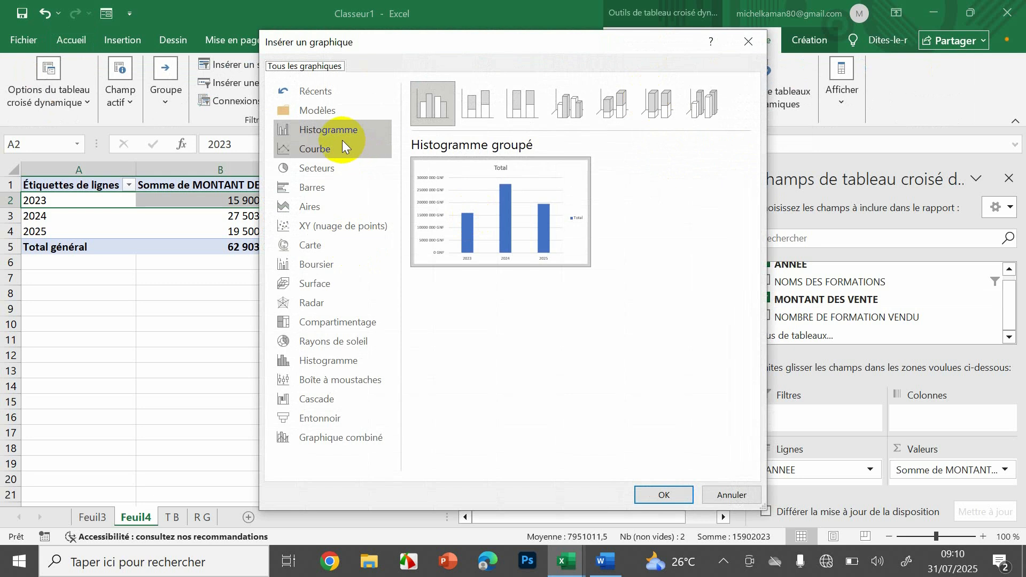
pyautogui.click(307, 189)
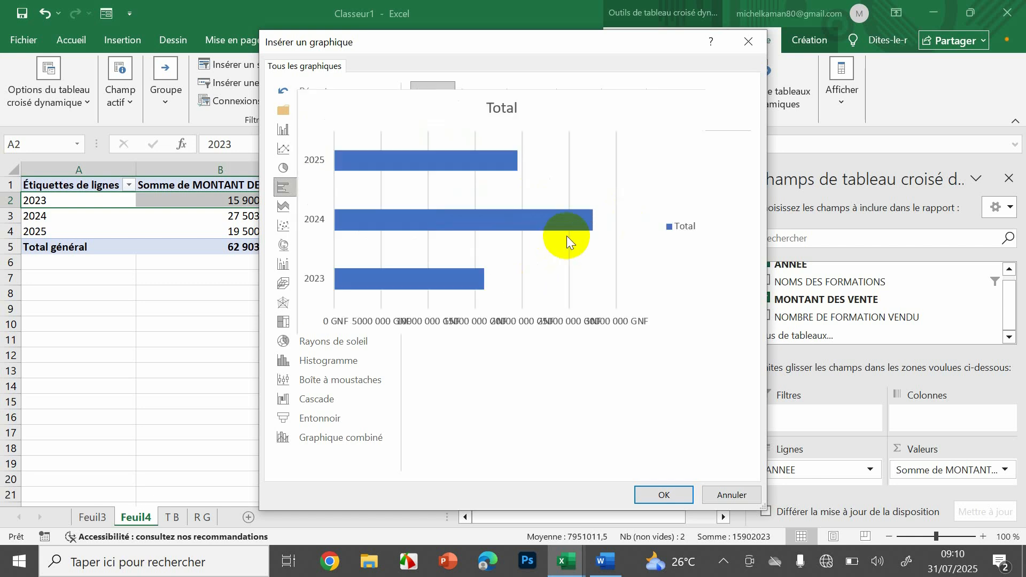
pyautogui.click(653, 490)
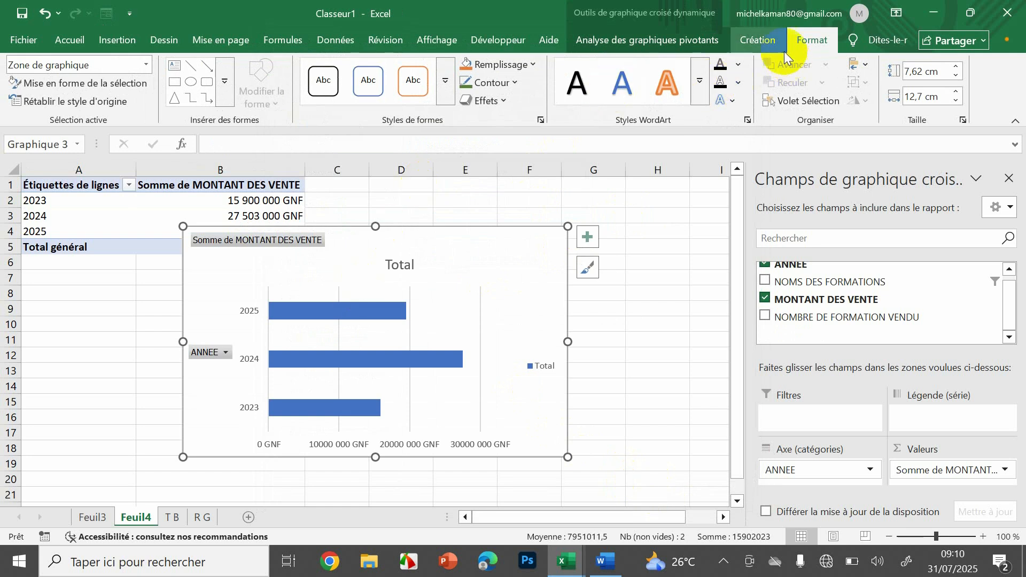
# Step: Apply Style 3 to the bar chart and hide all of its field buttons
pyautogui.click(757, 40)
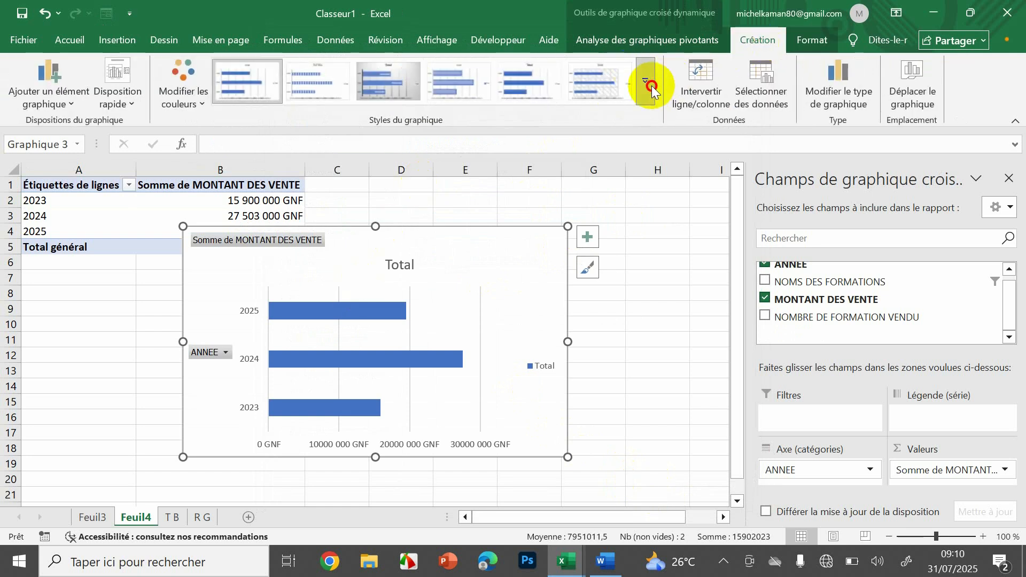
pyautogui.click(651, 85)
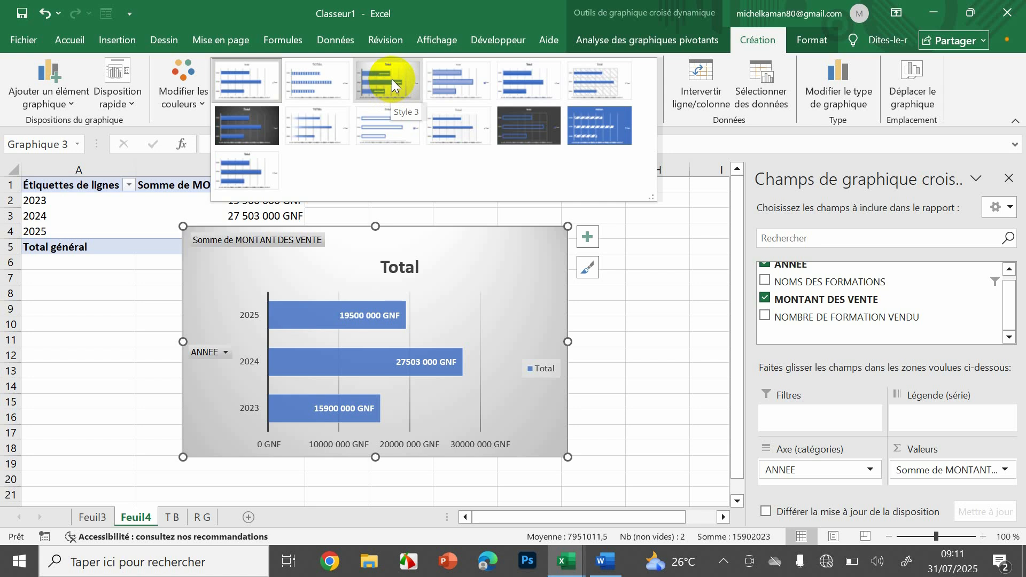
pyautogui.click(392, 79)
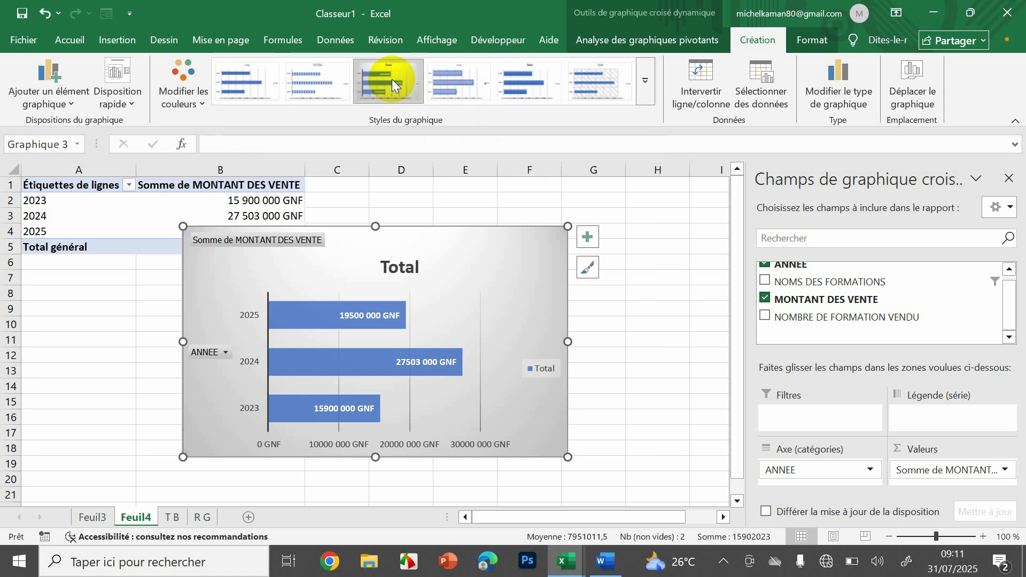
pyautogui.rightClick(268, 238)
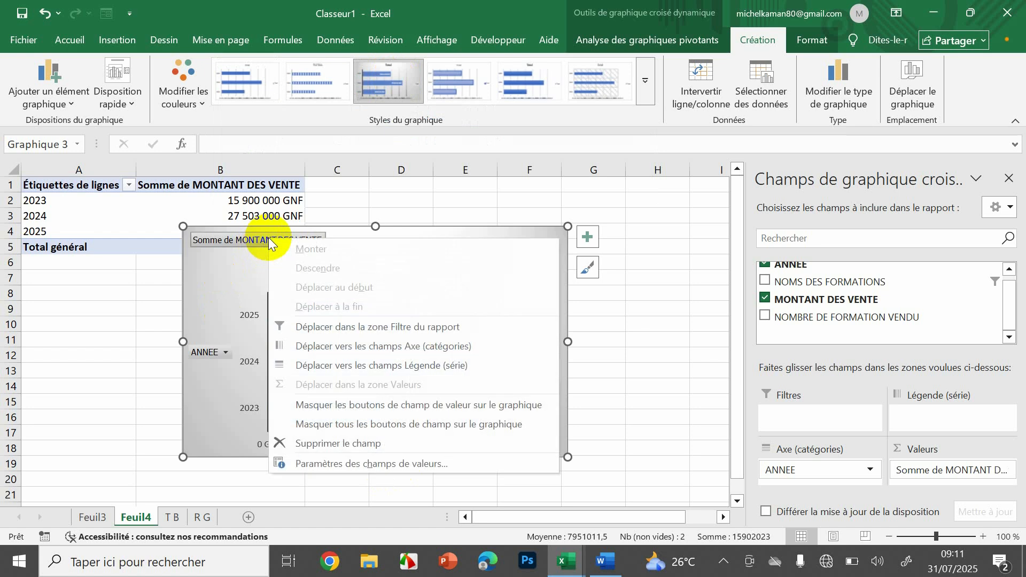
pyautogui.click(338, 425)
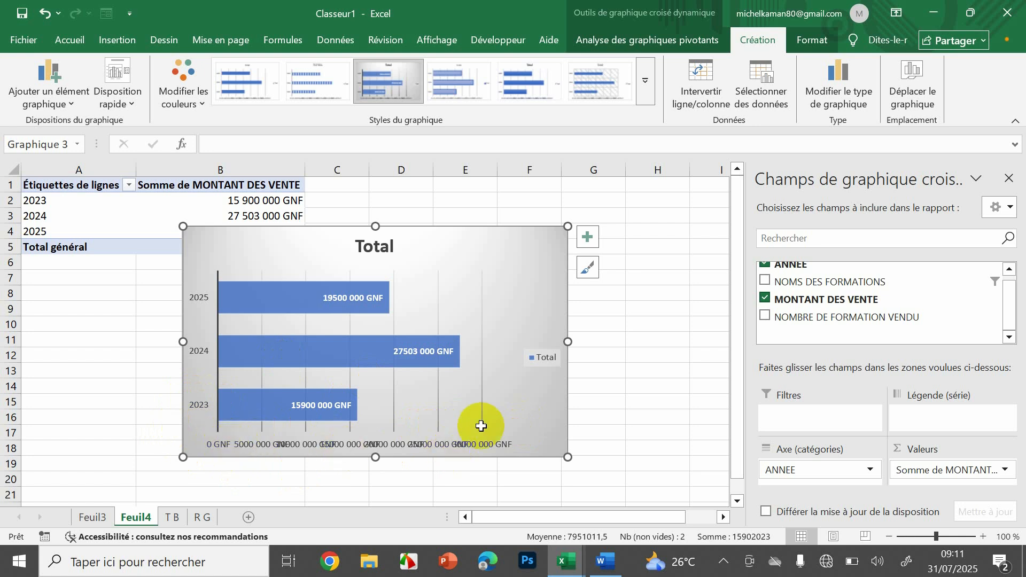
# Step: Remove the primary horizontal axis from the bar chart on Feuil4
pyautogui.click(587, 236)
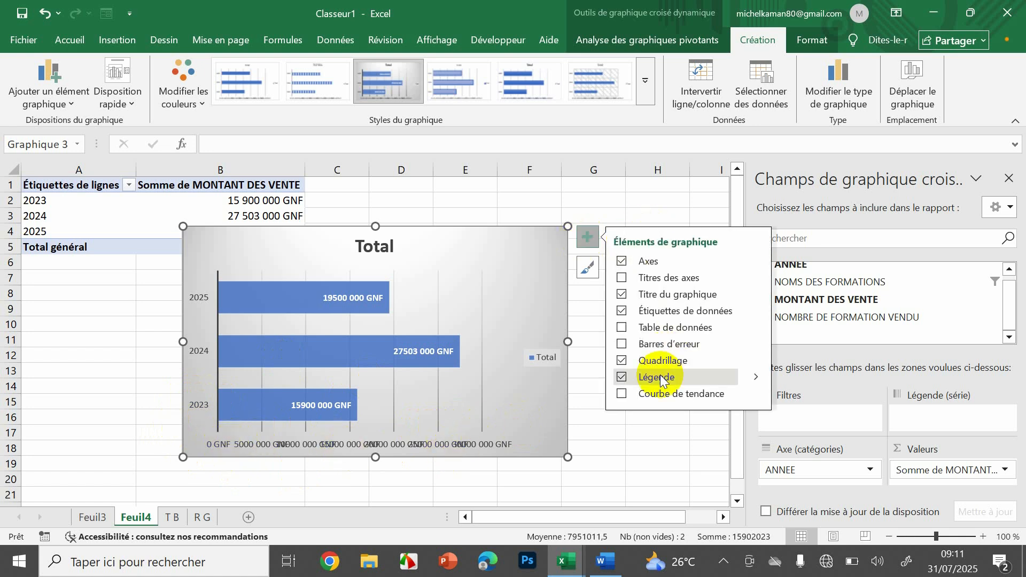
pyautogui.click(754, 260)
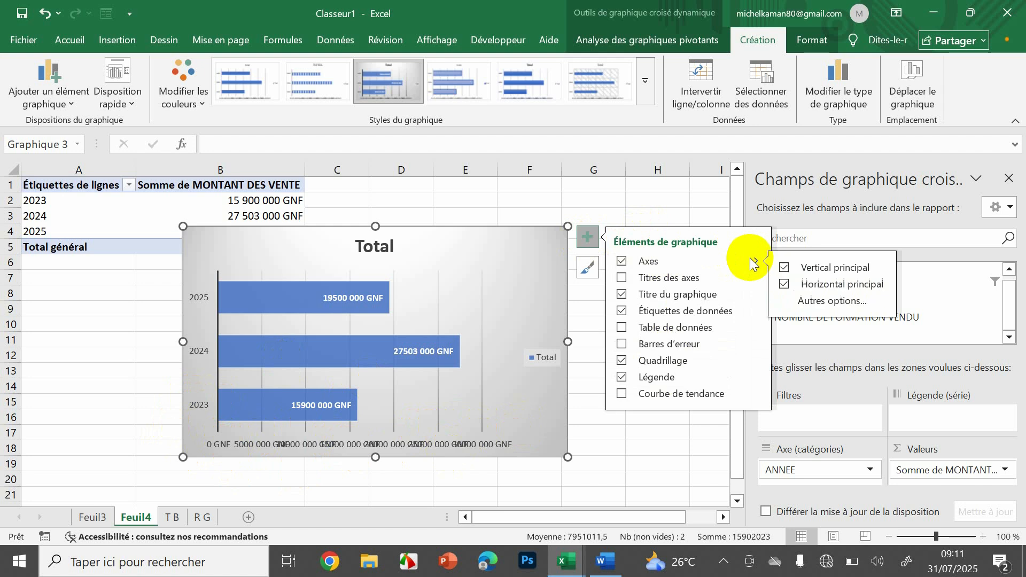
pyautogui.click(785, 284)
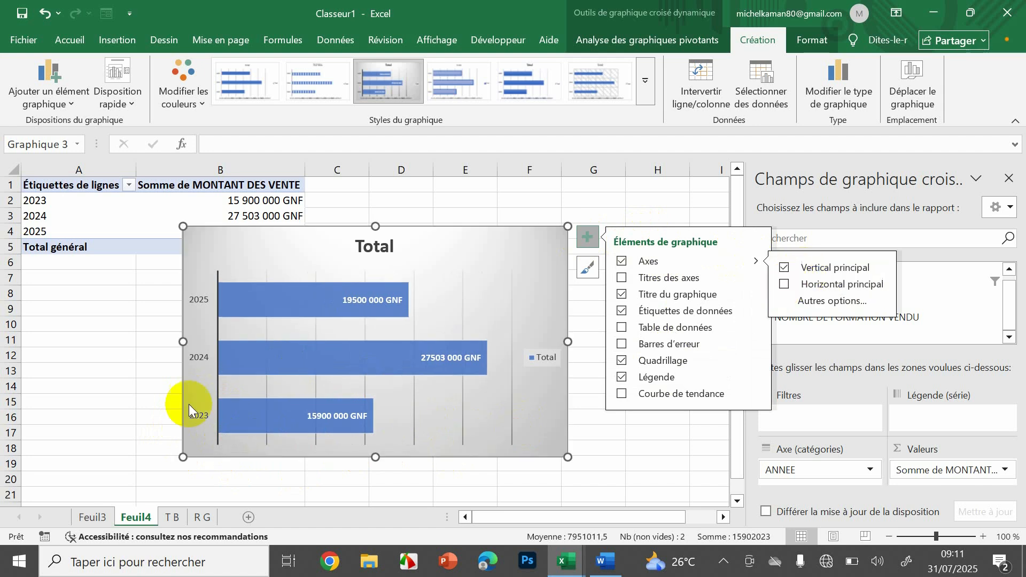
# Step: Select the entire title text of the bar chart for editing
pyautogui.doubleClick(371, 249)
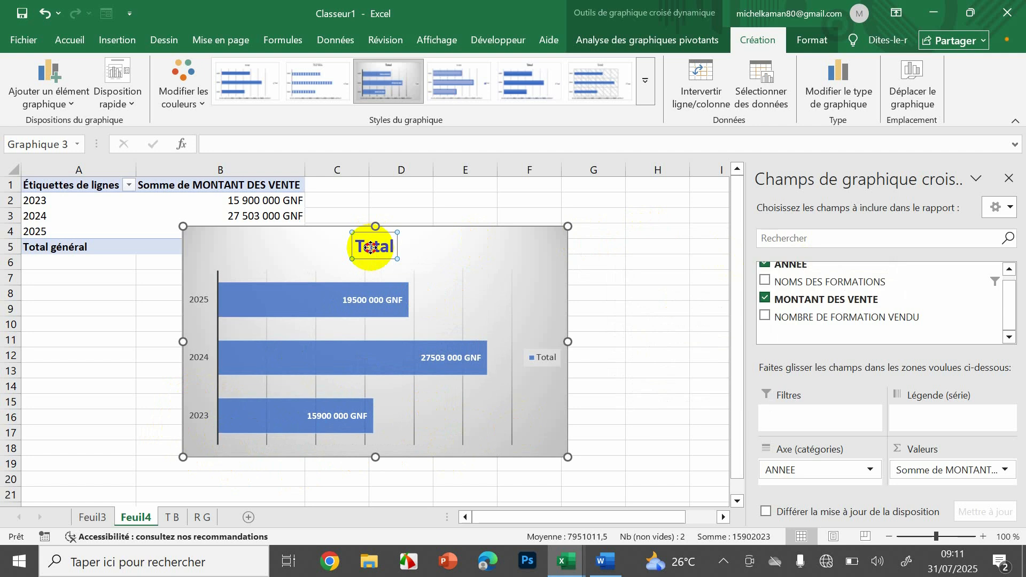
pyautogui.click(372, 249)
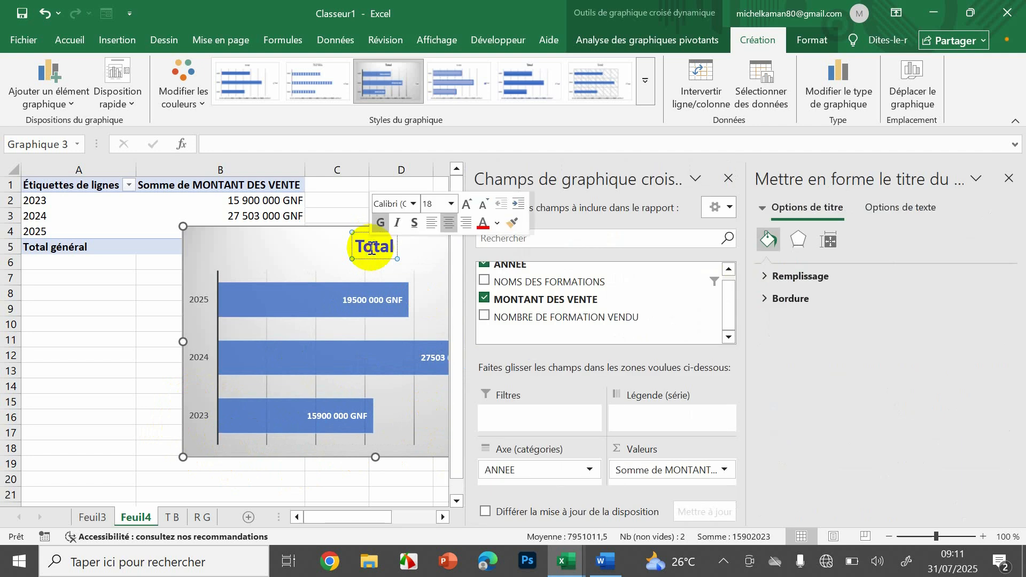
pyautogui.click(372, 248)
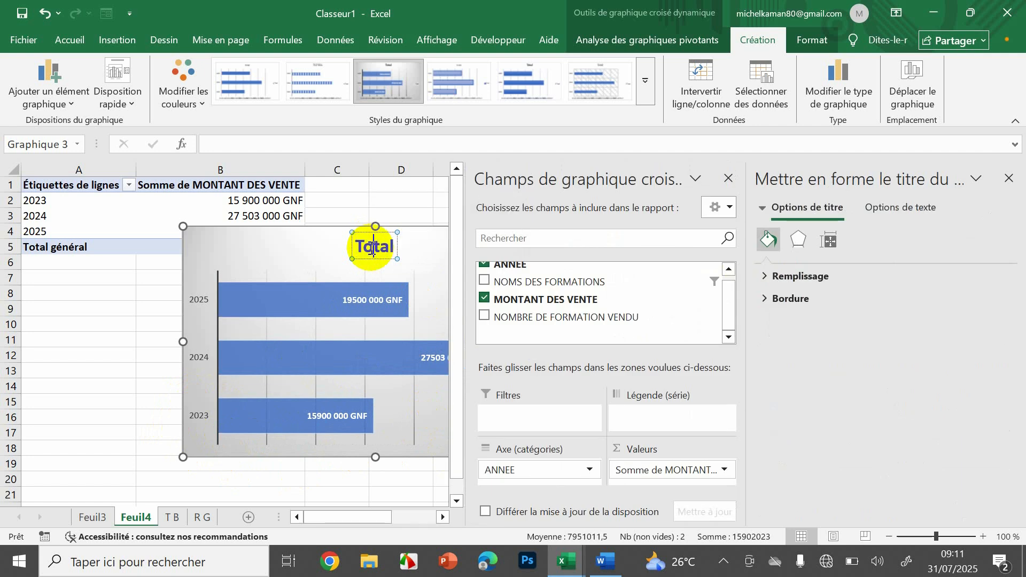
pyautogui.click(373, 247)
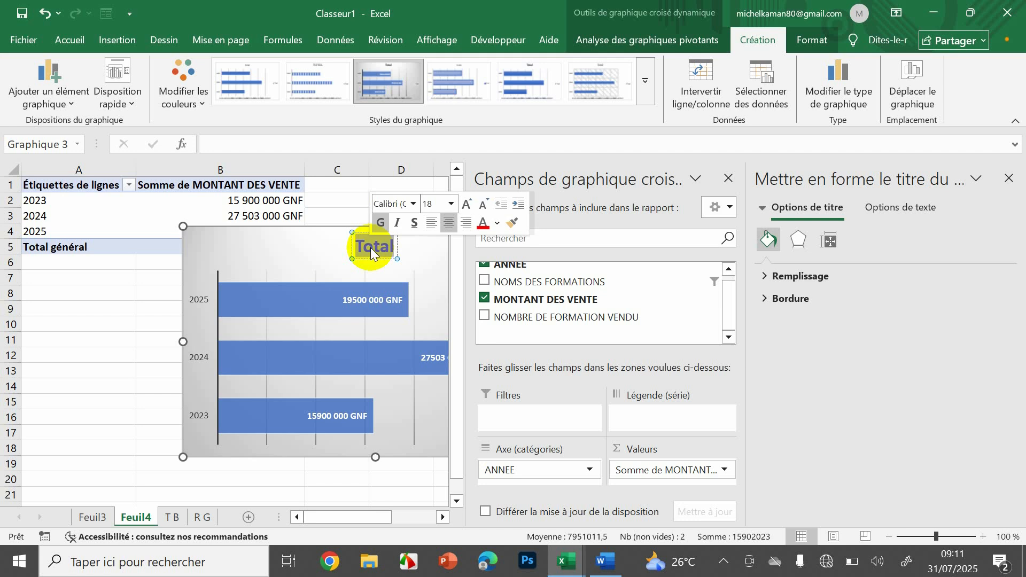
pyautogui.write('C')
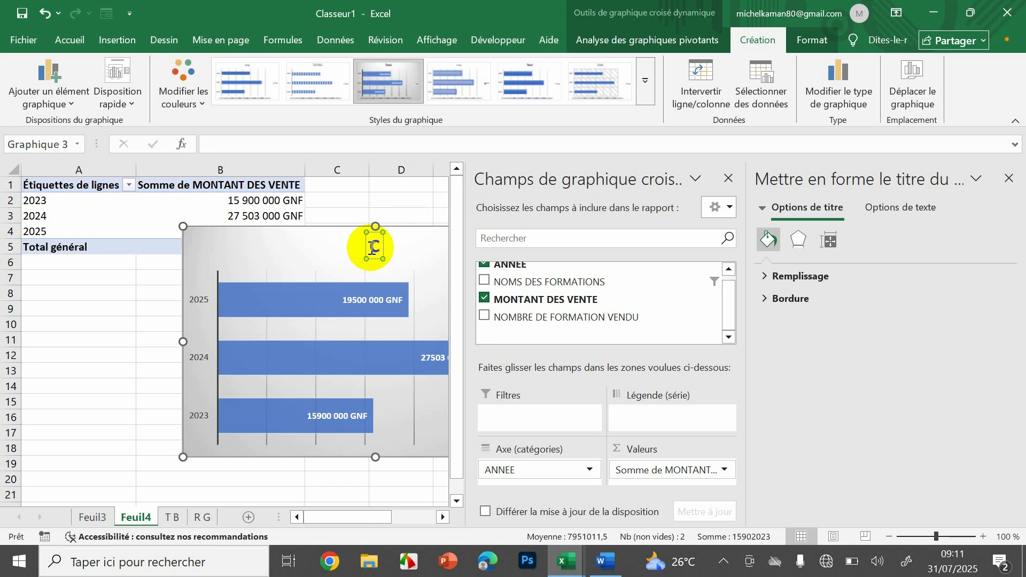
pyautogui.press('BackSpace')
pyautogui.write('MONTANT')
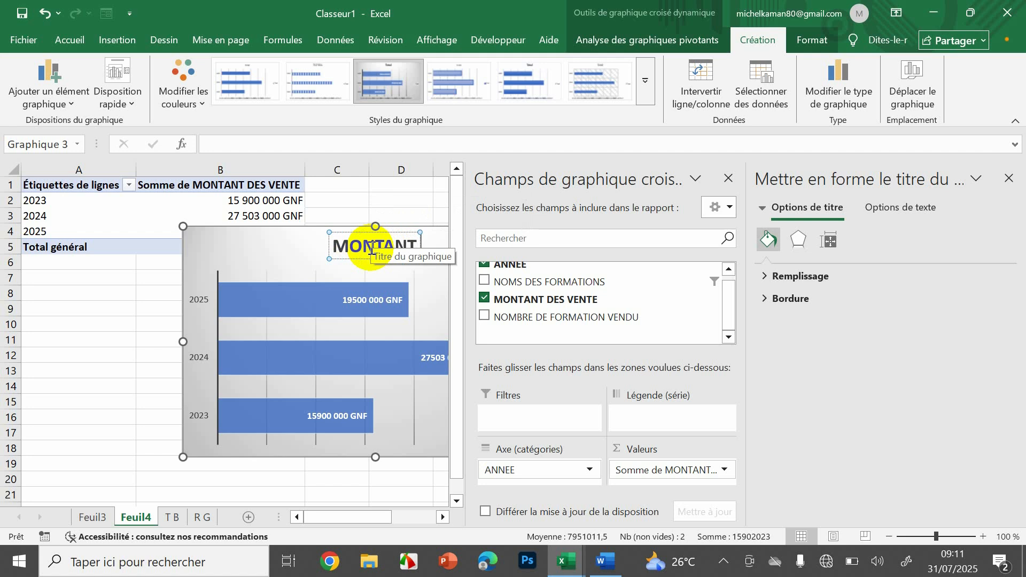
pyautogui.press('BackSpace')
pyautogui.press('BackSpace')
pyautogui.press('BackSpace')
pyautogui.press('BackSpace')
pyautogui.press('BackSpace')
pyautogui.press('BackSpace')
pyautogui.press('BackSpace')
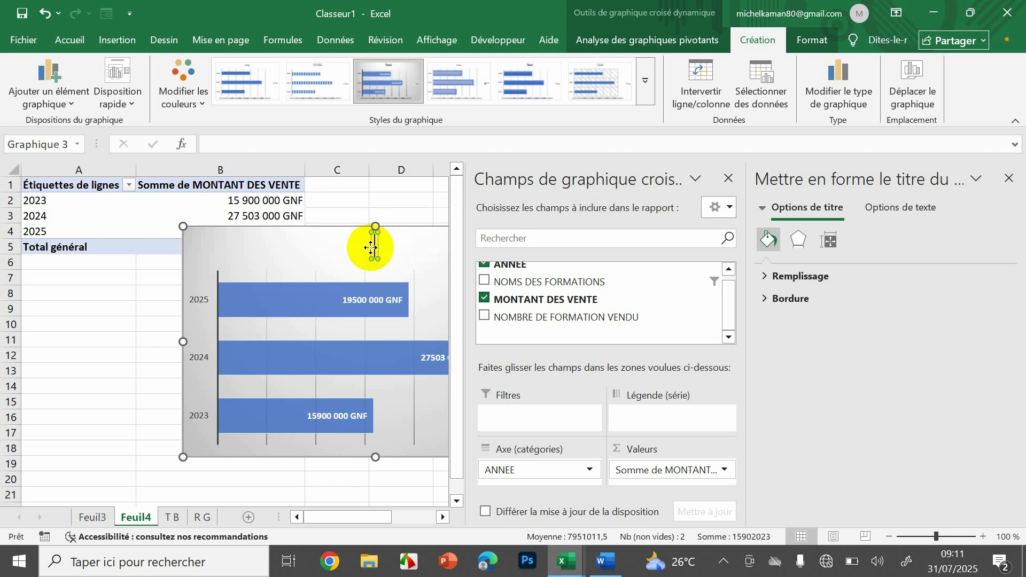
pyautogui.write('FO')
pyautogui.press('BackSpace')
pyautogui.press('BackSpace')
# Step: Title the bar chart "CHIFRE D'AFFAIRE DES FORMATIONS VENDU PAR ANNEZE" and close the title formatting options
pyautogui.write('CH')
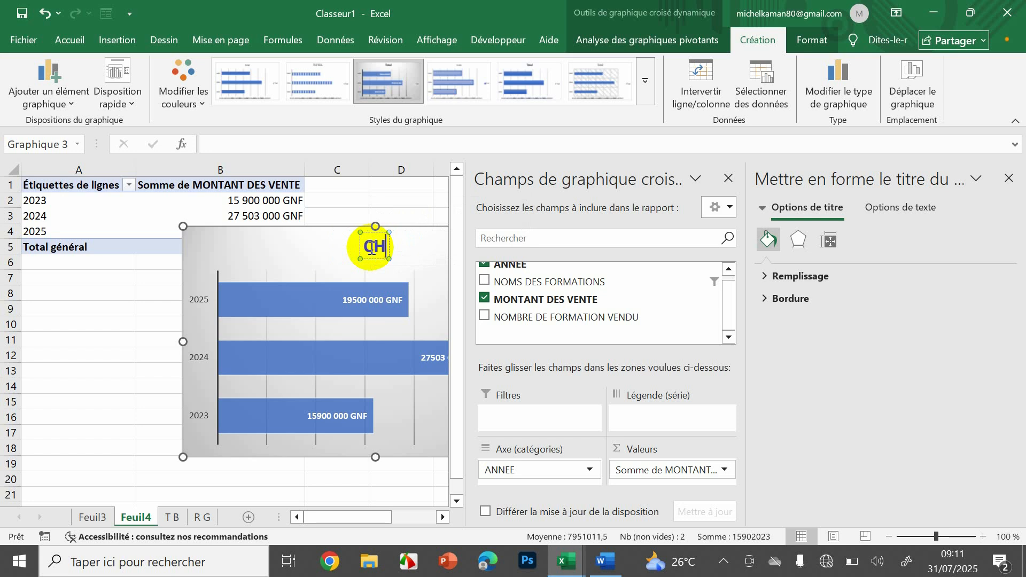
pyautogui.write('IFFRE D')
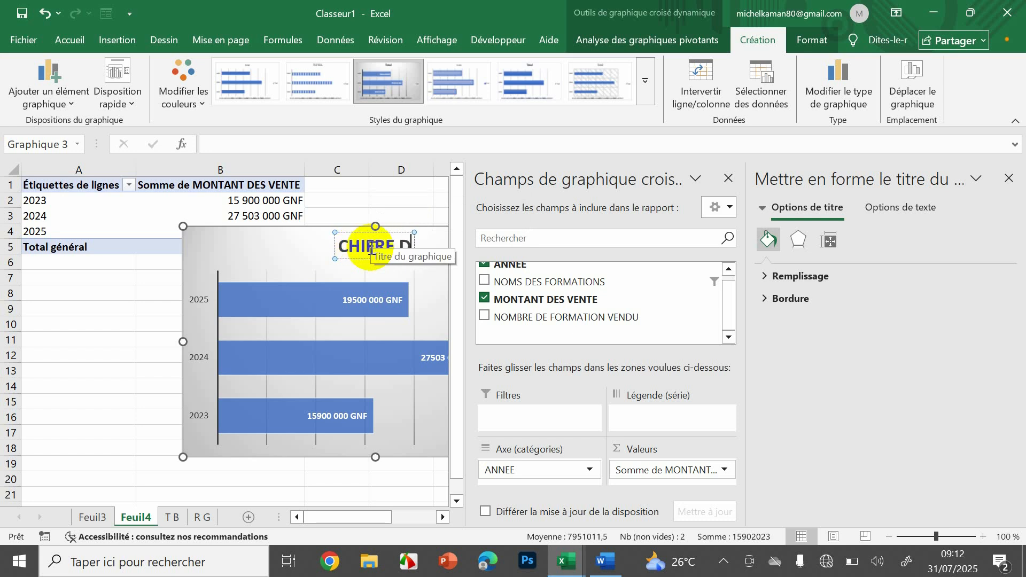
pyautogui.write("'AFFAI")
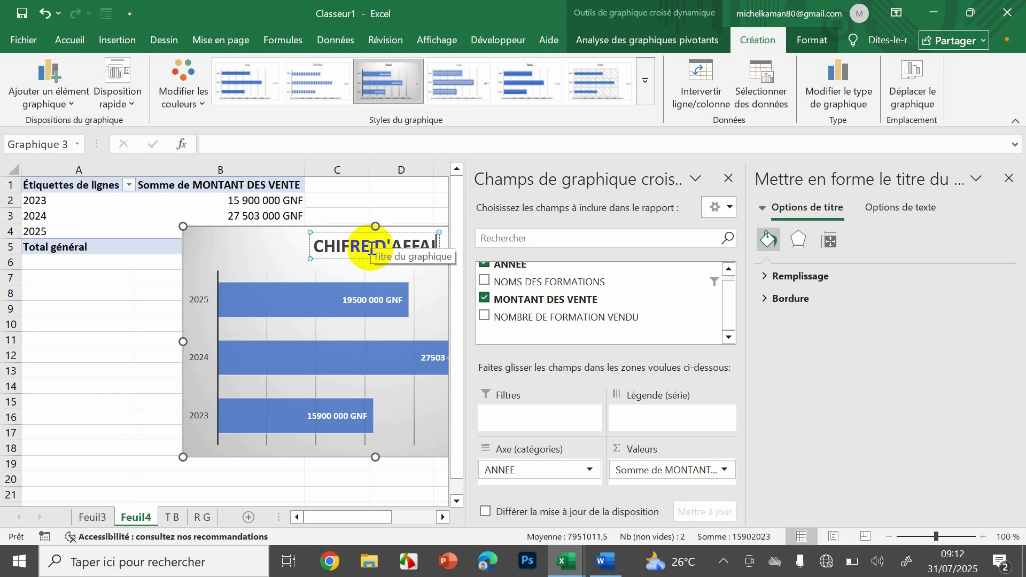
pyautogui.write('RE')
pyautogui.write(' D')
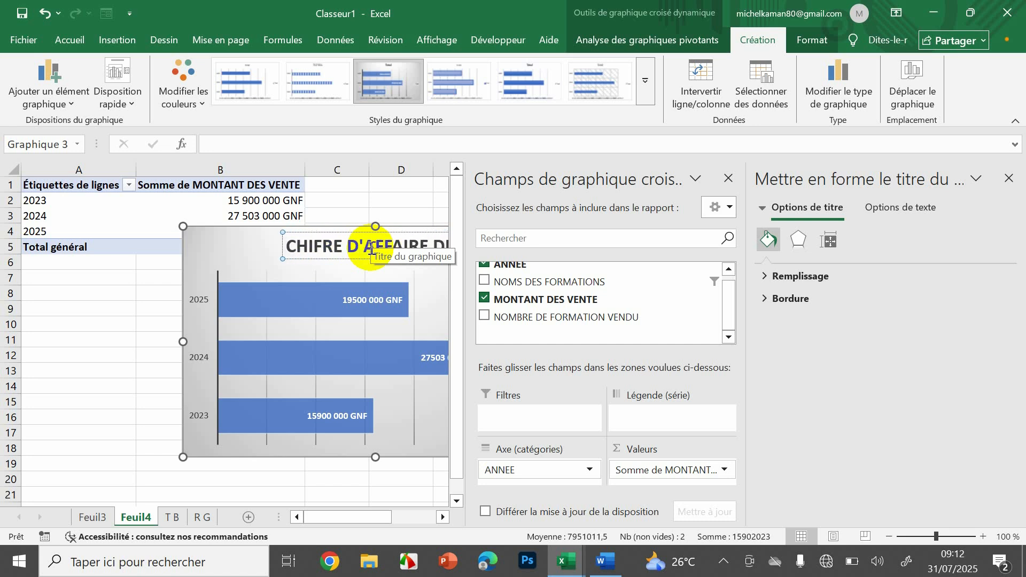
pyautogui.write('ES FO')
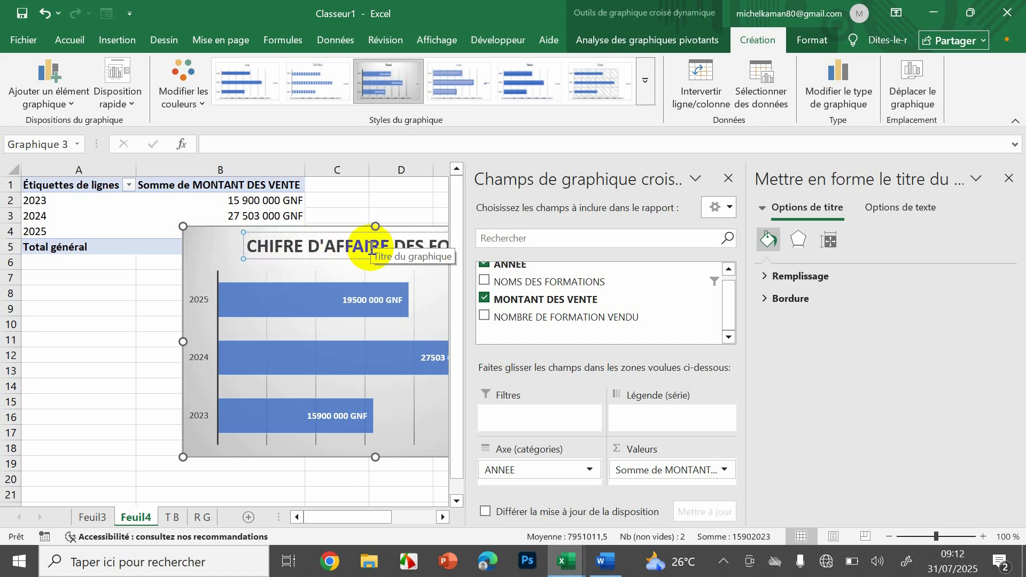
pyautogui.write('RMATIONS V')
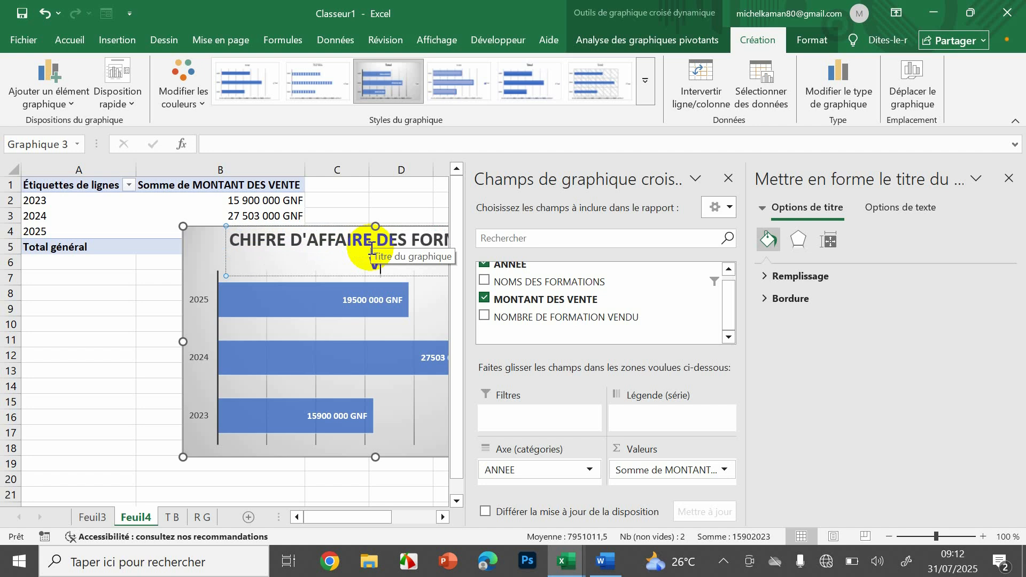
pyautogui.write('ENDU PAR ANN')
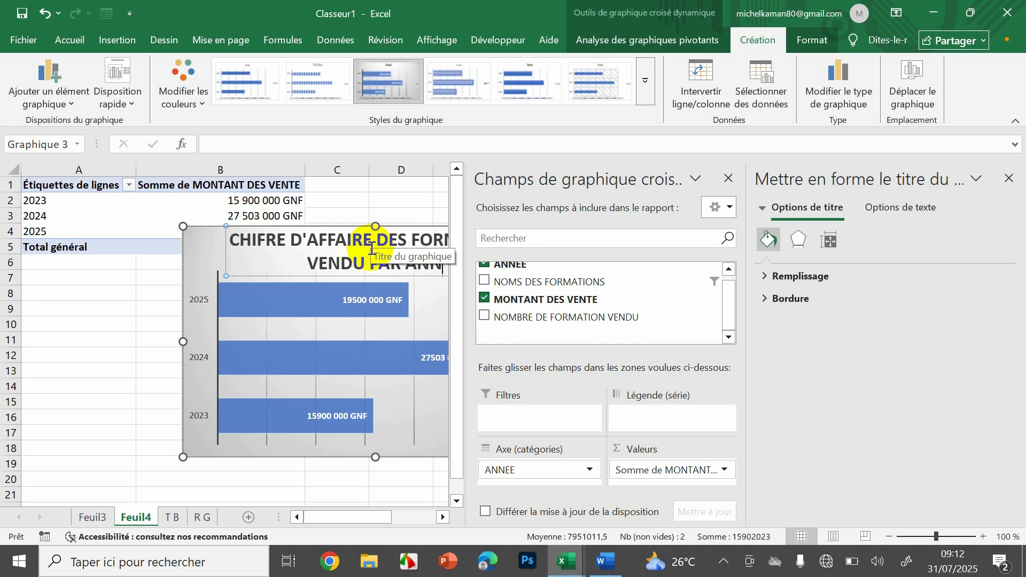
pyautogui.write('EZ')
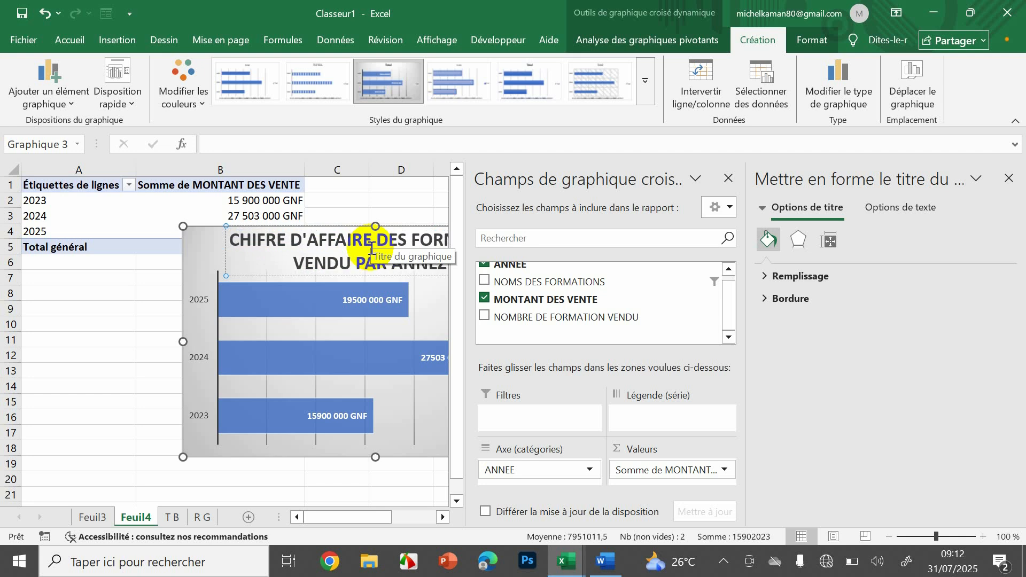
pyautogui.click(1008, 178)
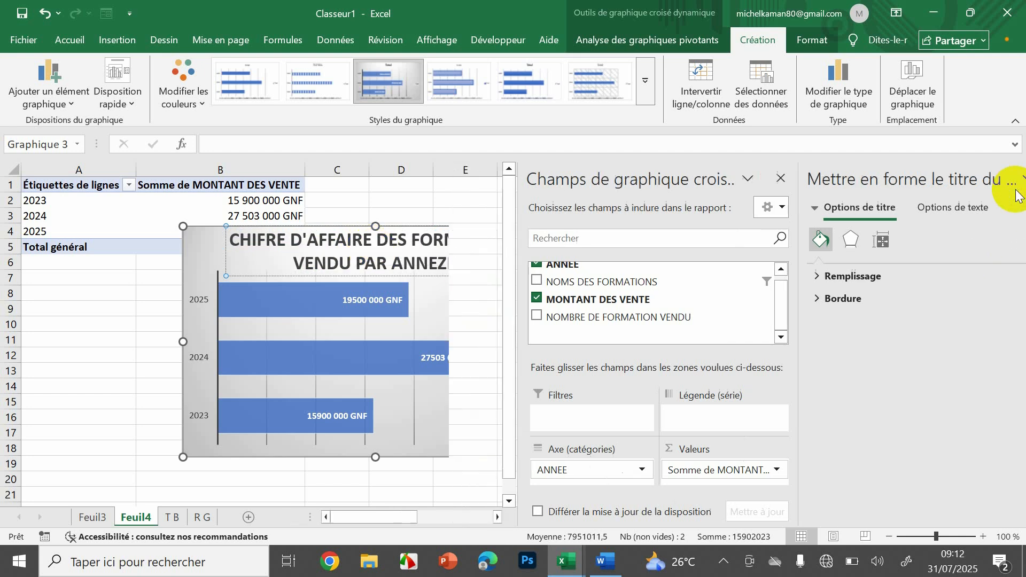
pyautogui.click(509, 305)
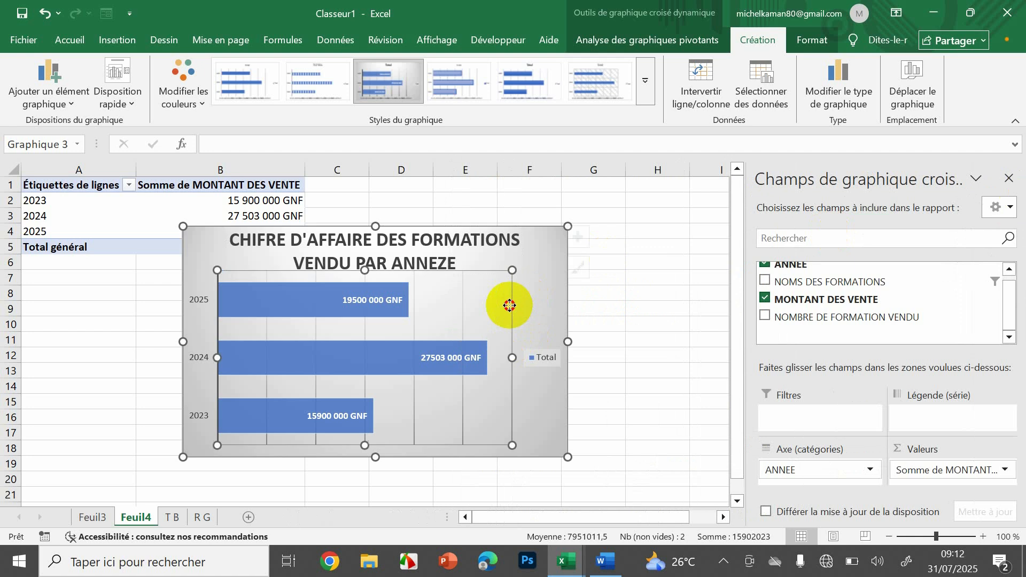
# Step: Recolour the chart's bars with the fourth Coloré palette, which starts with green
pyautogui.click(341, 364)
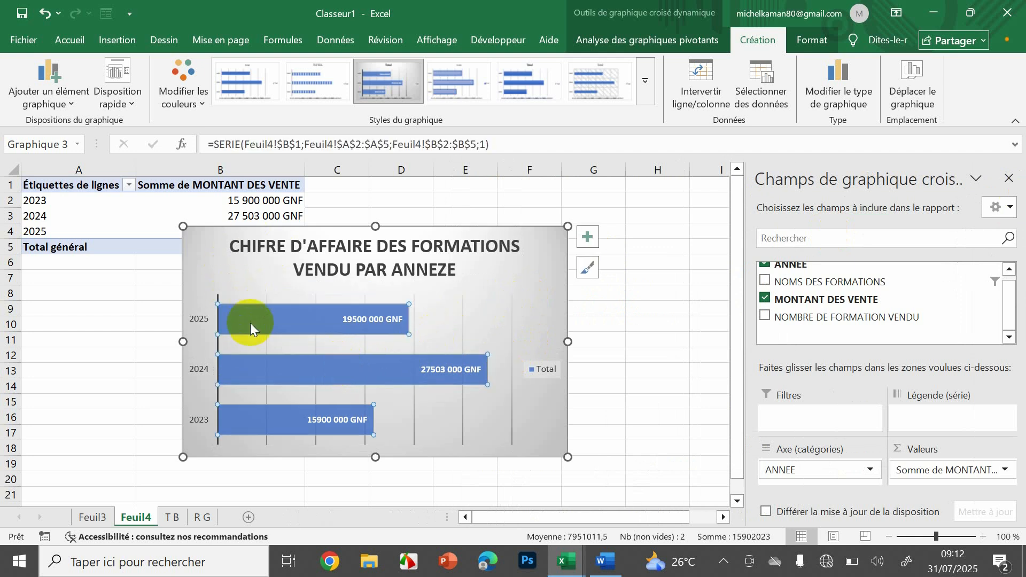
pyautogui.click(201, 104)
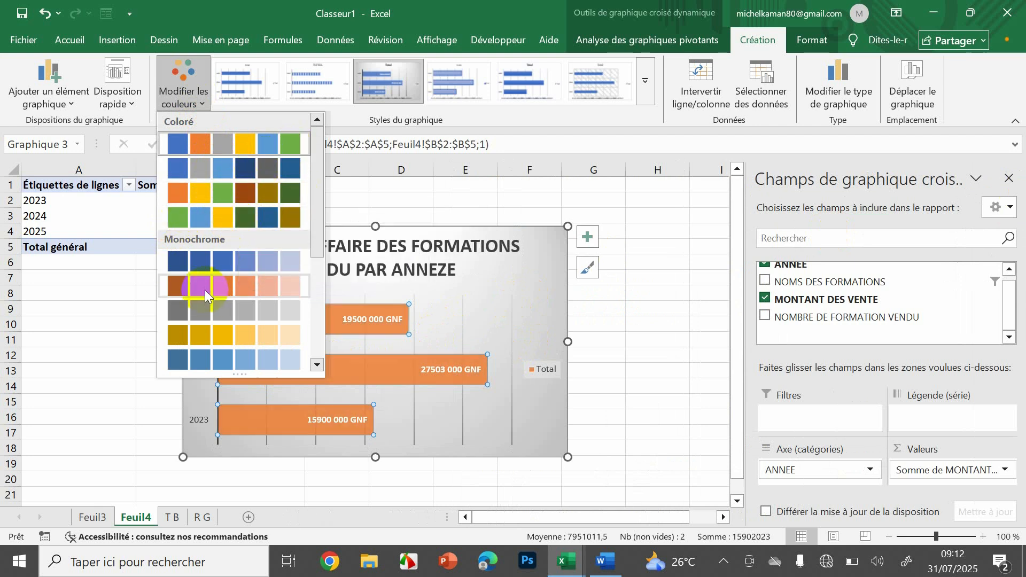
pyautogui.click(182, 216)
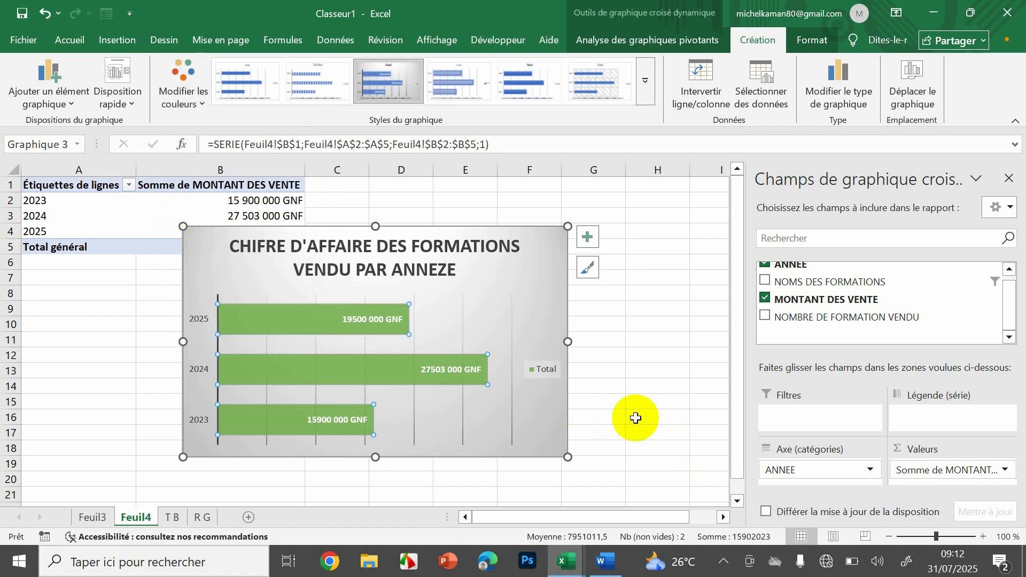
# Step: Remove the gridlines and the legend from the bar chart
pyautogui.click(586, 238)
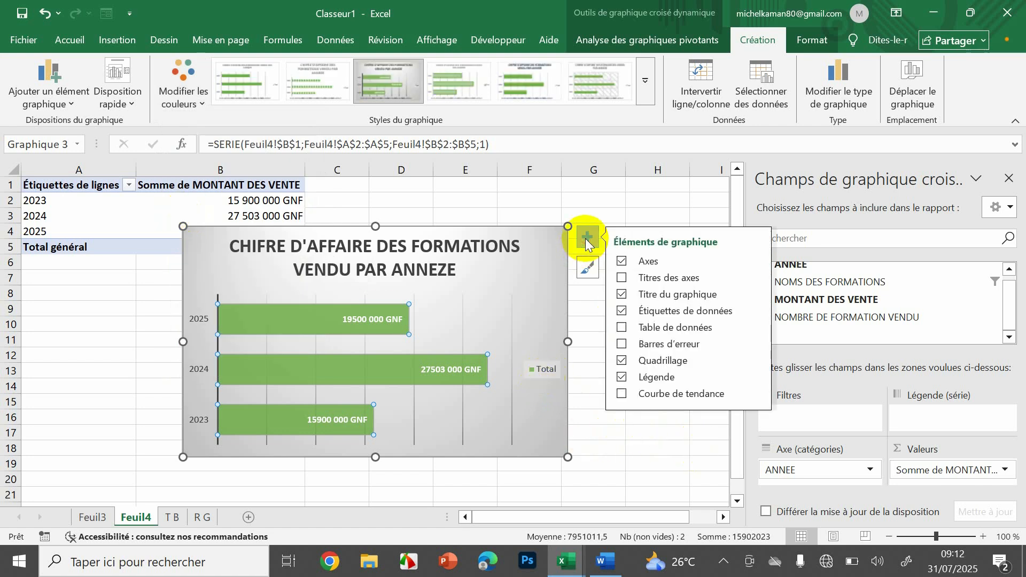
pyautogui.click(643, 362)
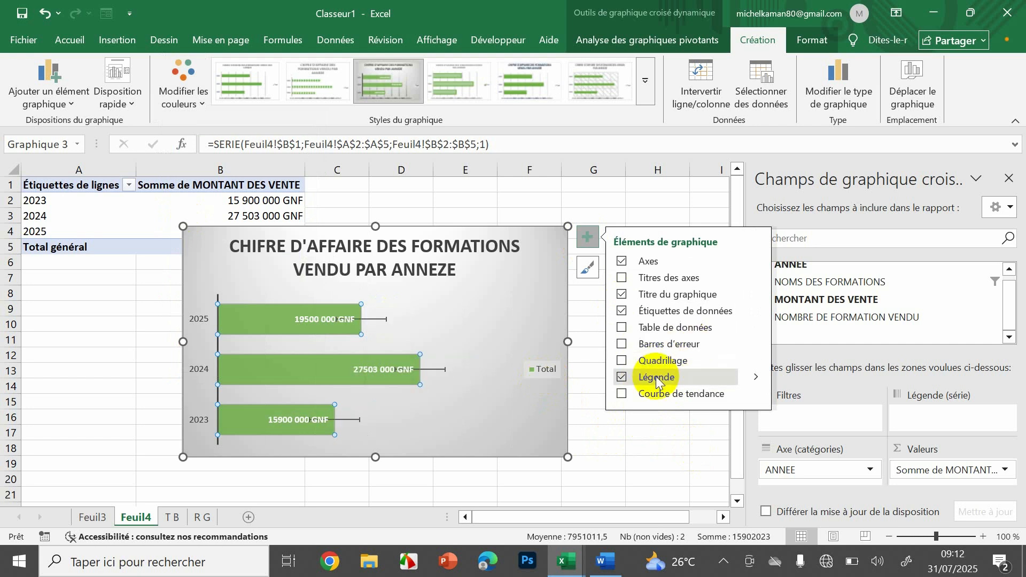
pyautogui.click(650, 378)
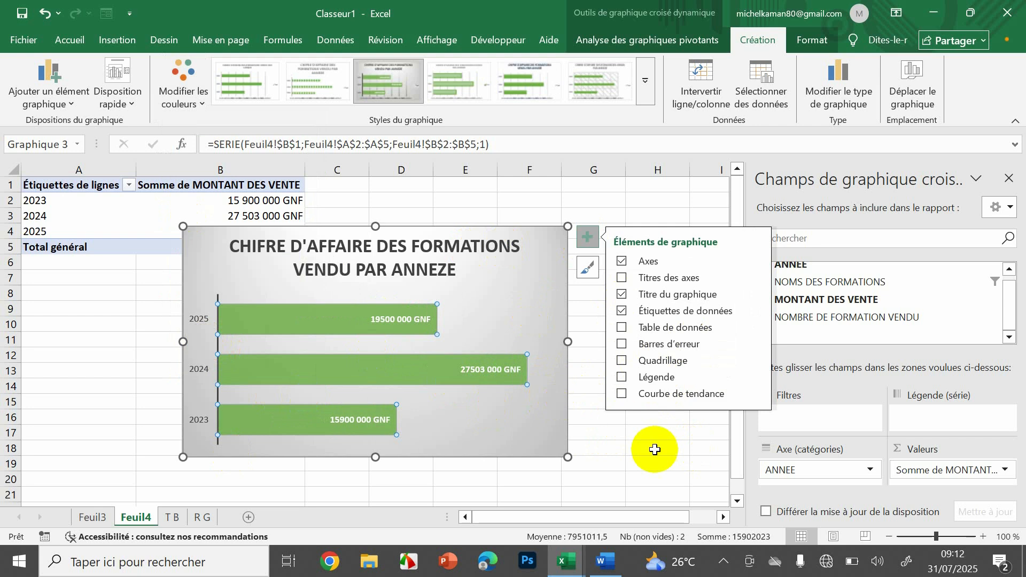
pyautogui.click(623, 488)
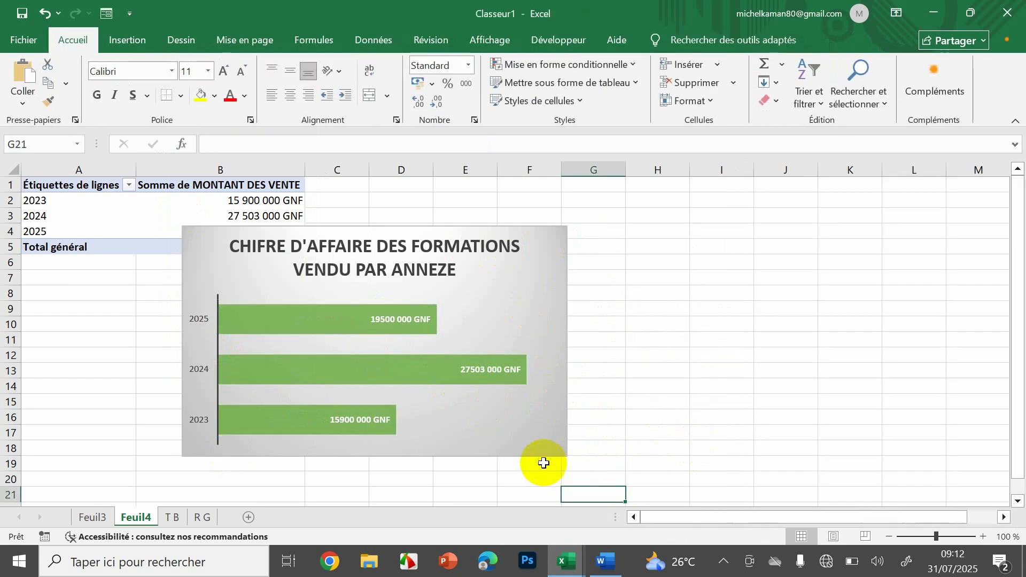
# Step: Move the bar chart from Feuil4 to the R G sheet at cell H17, beside the doughnut chart, and close its field list
pyautogui.click(537, 452)
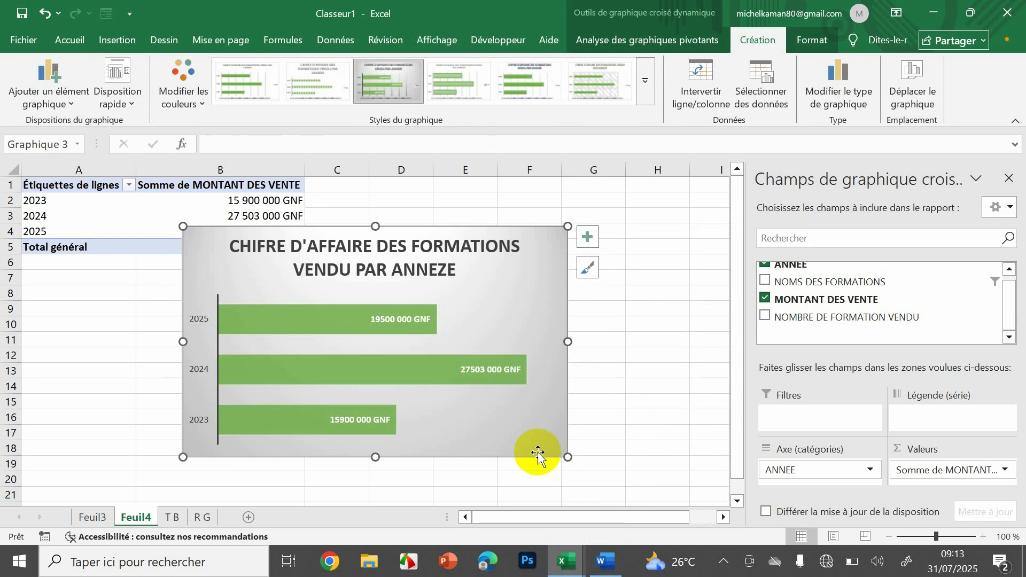
pyautogui.press('Delete')
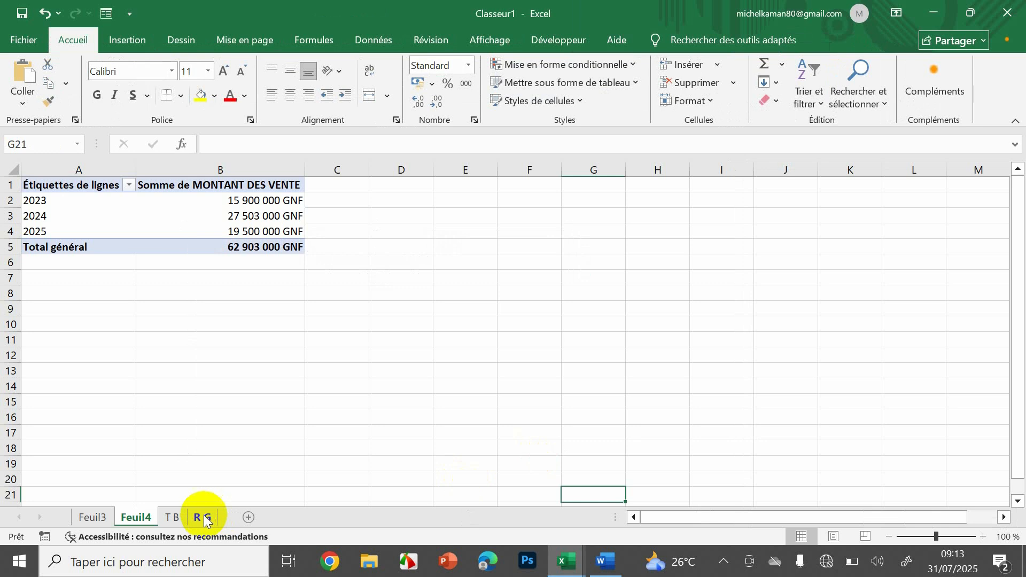
pyautogui.click(204, 517)
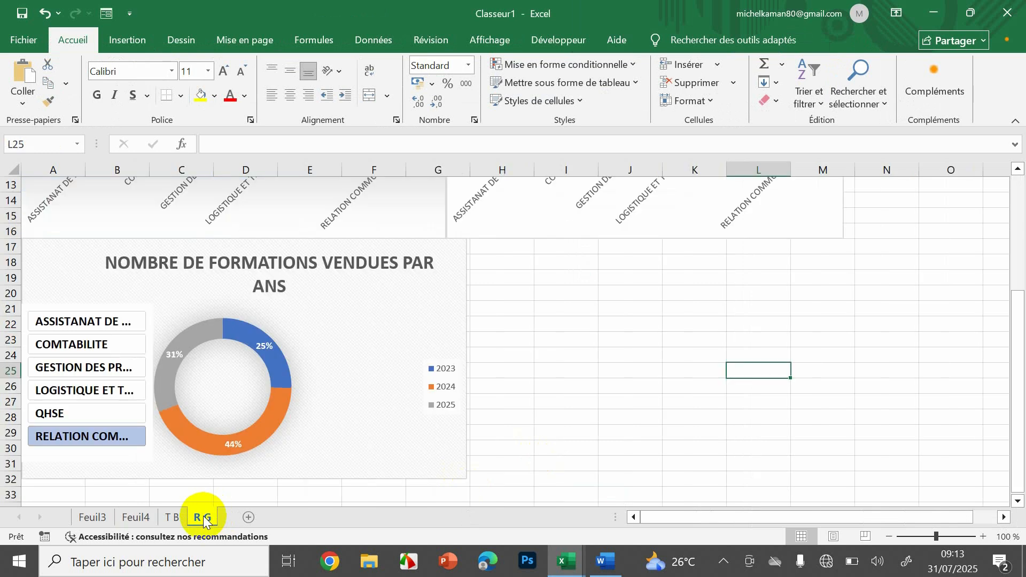
pyautogui.click(615, 355)
pyautogui.click(499, 247)
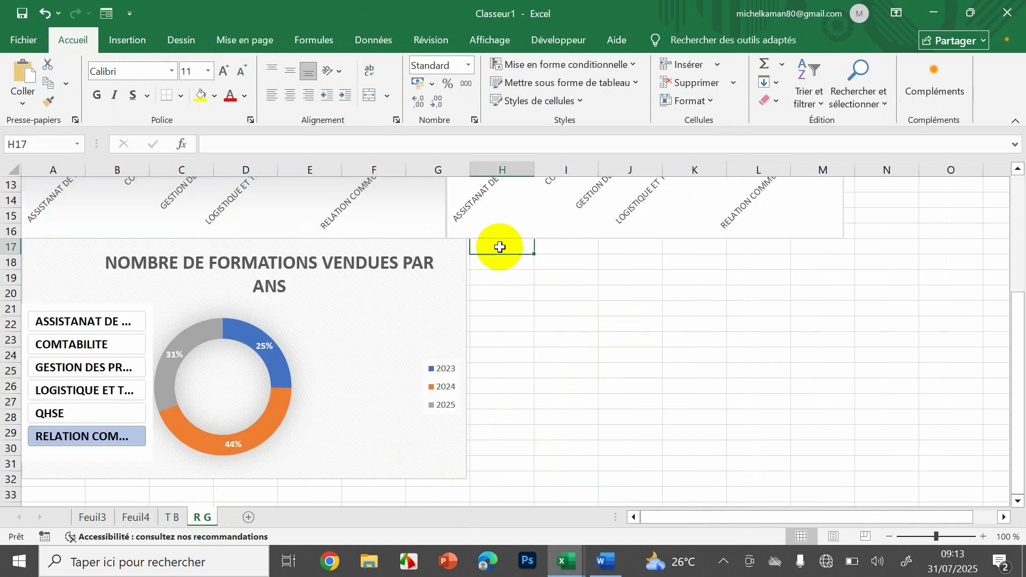
pyautogui.hotkey('ctrl', 'v')
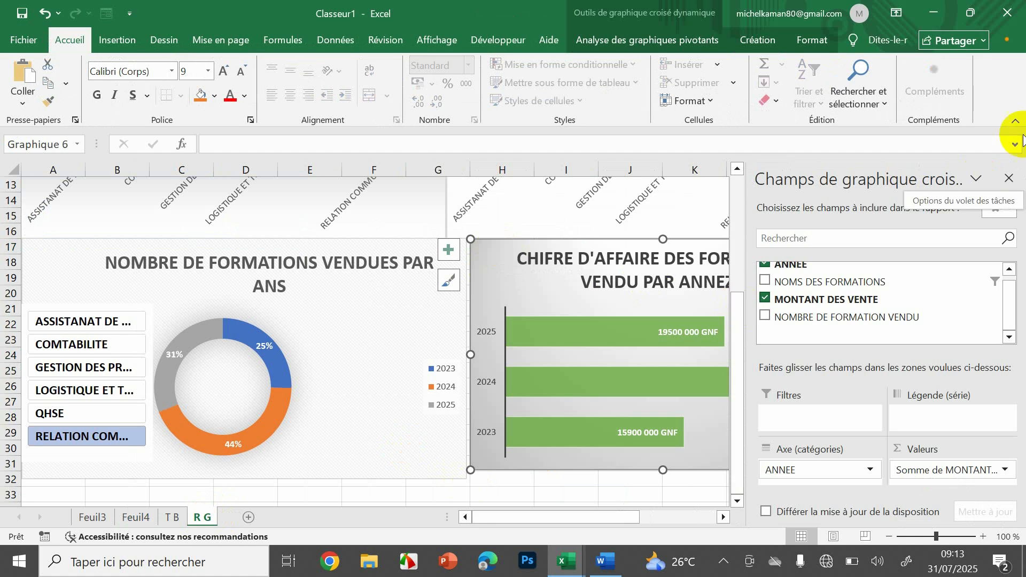
pyautogui.click(1009, 180)
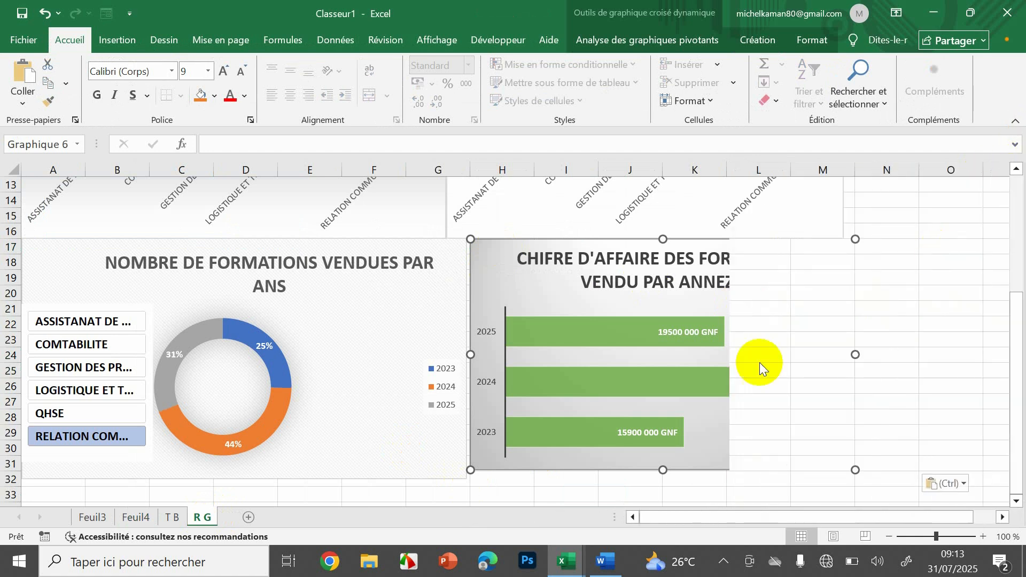
pyautogui.click(970, 305)
# Step: Filter the doughnut and bar charts with the slicer by each training in turn, from ASSISTANAT DE DIRECTION through QHSE
pyautogui.moveTo(108, 393); pyautogui.dragTo(57, 323)
pyautogui.click(57, 322)
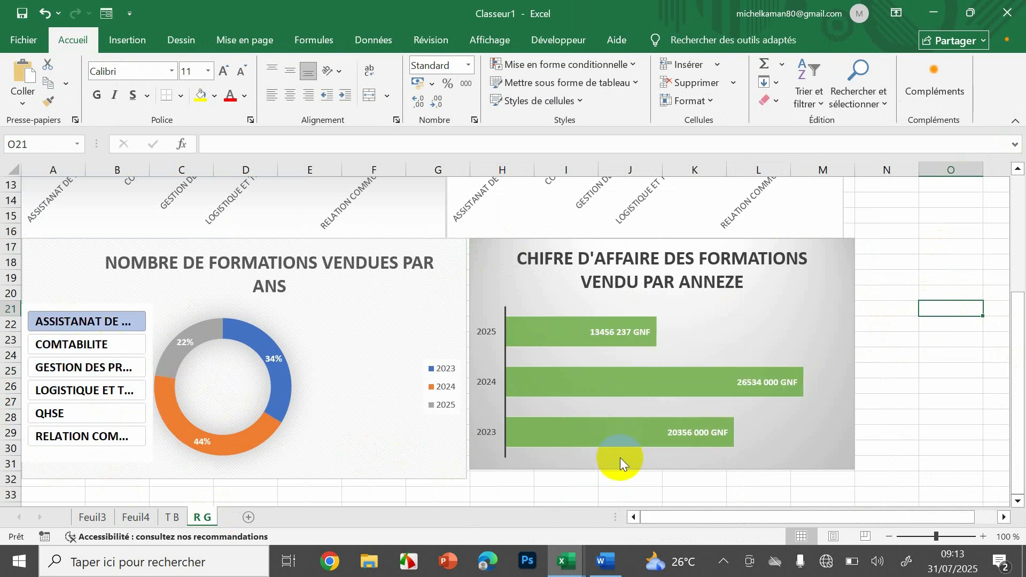
pyautogui.click(111, 342)
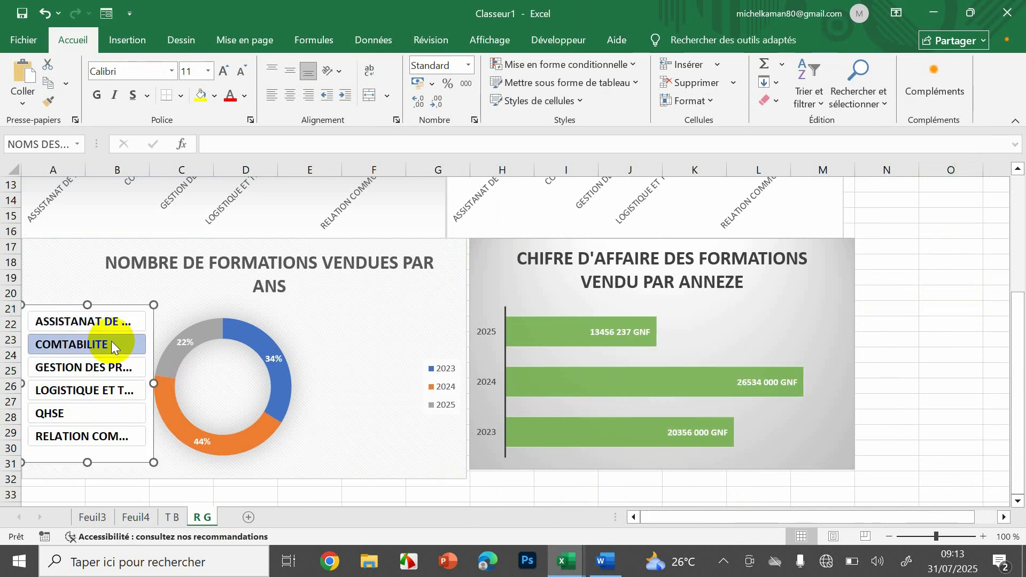
pyautogui.click(104, 367)
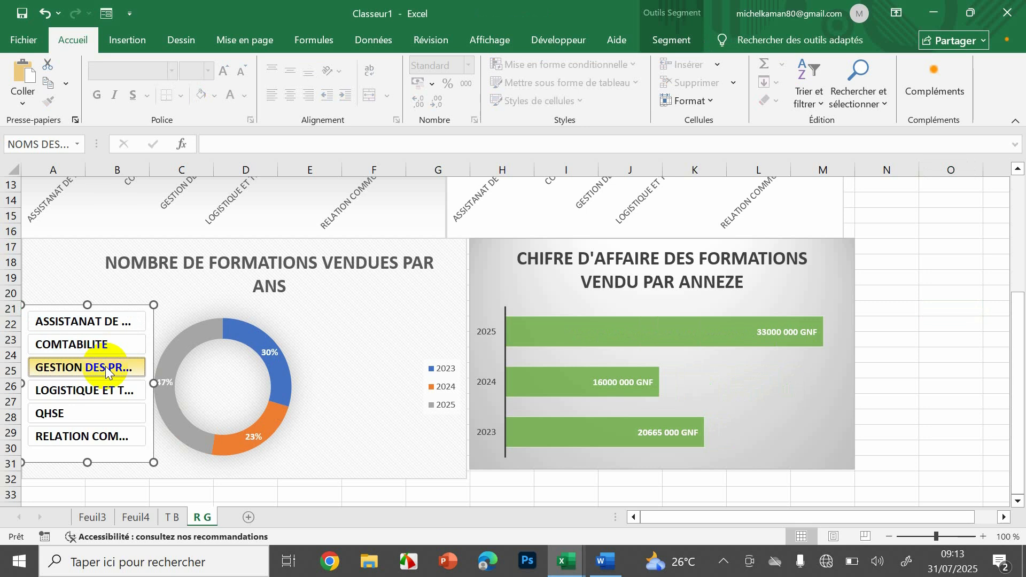
pyautogui.click(99, 390)
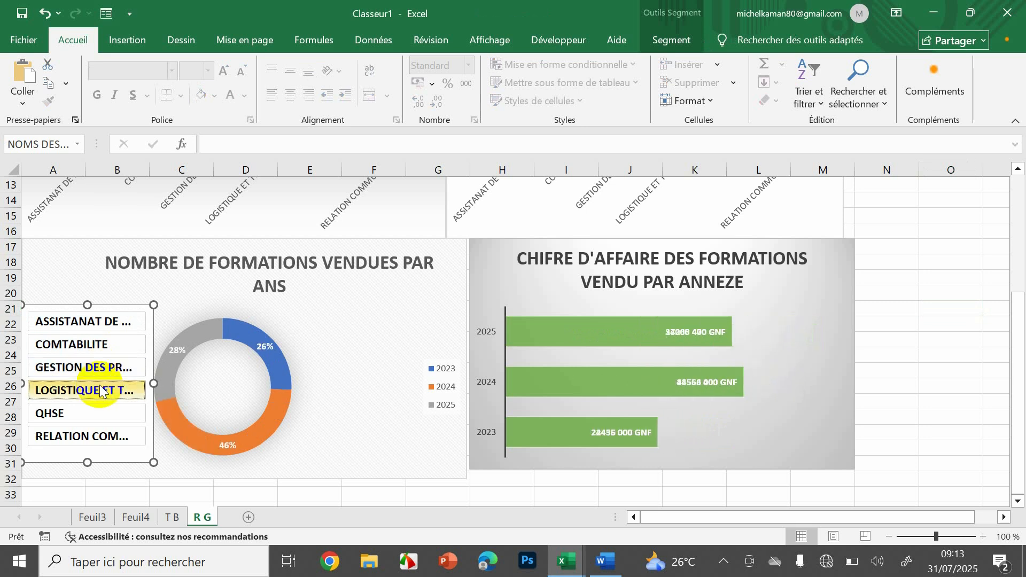
pyautogui.click(107, 418)
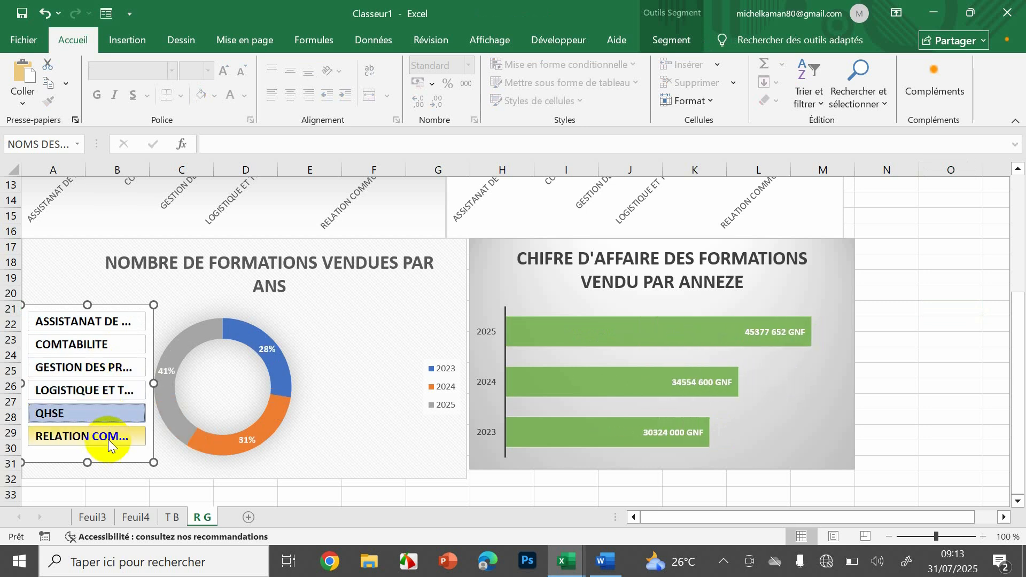